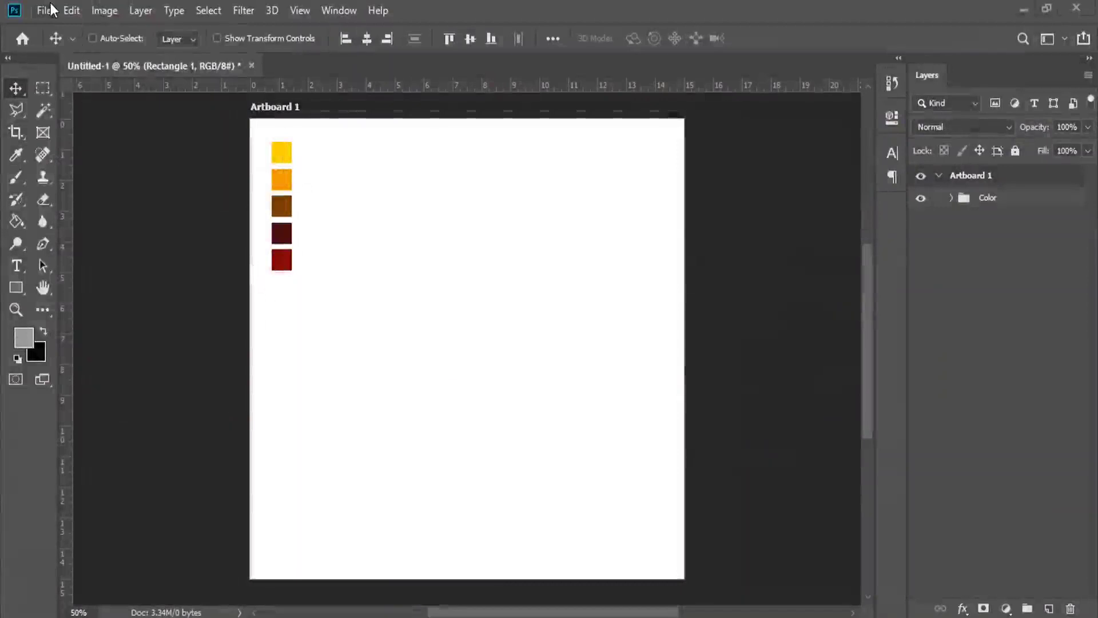
- Review the New Document settings (pixels, pixels/inch, RGB Color), then cancel without creating
left_click(45, 10)
left_click(60, 28)
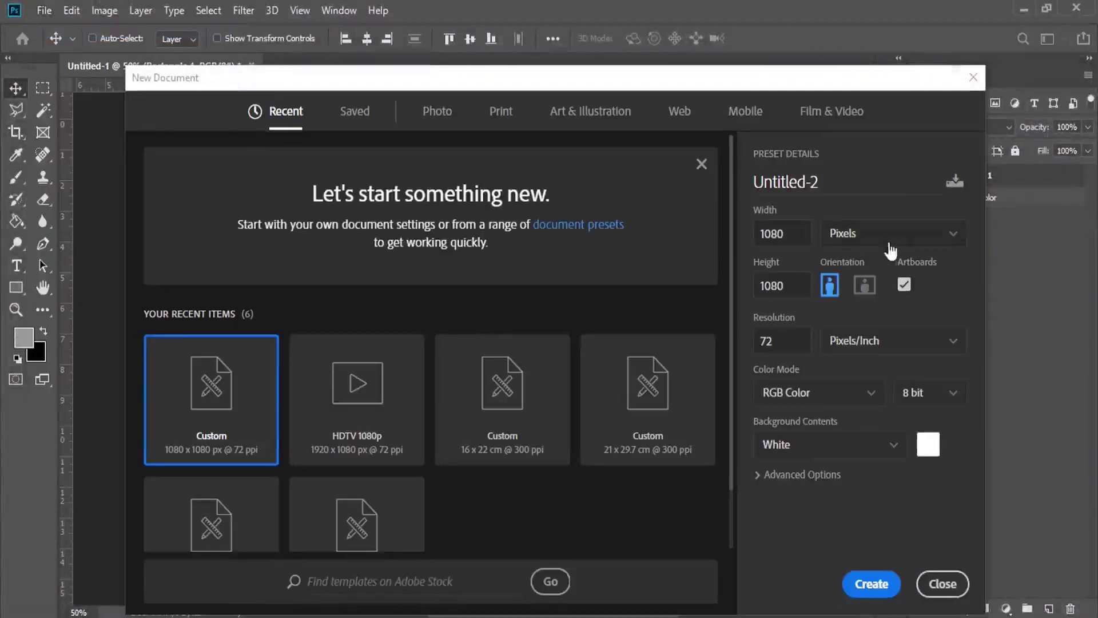
left_click(840, 247)
left_click(779, 260)
left_click(781, 239)
left_click(755, 295)
left_click(778, 341)
left_click(841, 346)
left_click(855, 365)
left_click(791, 394)
left_click(789, 420)
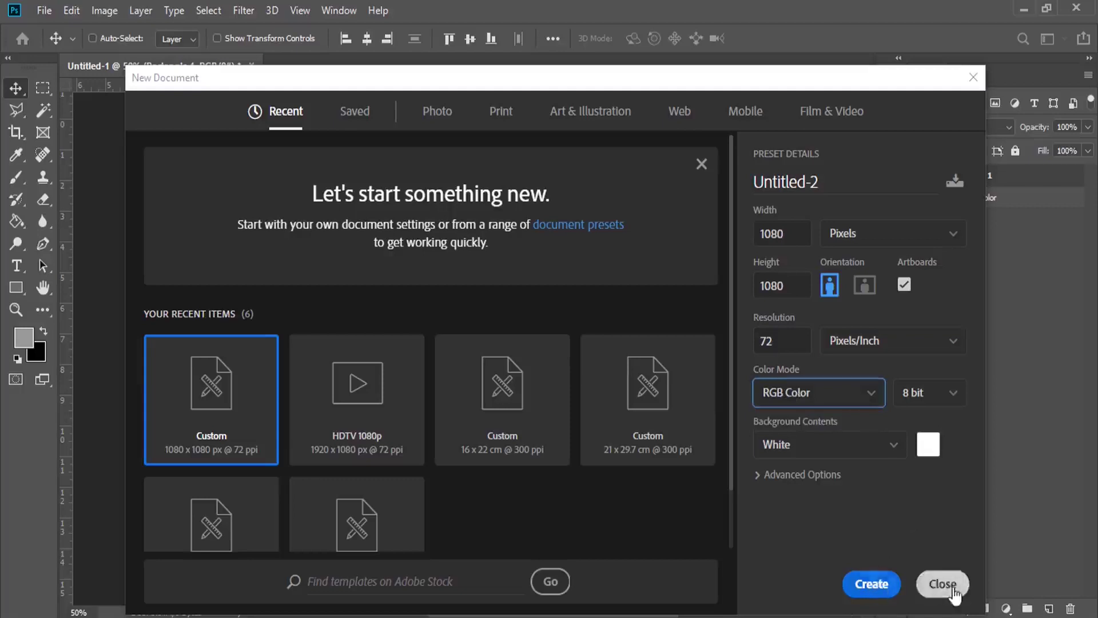
left_click(932, 582)
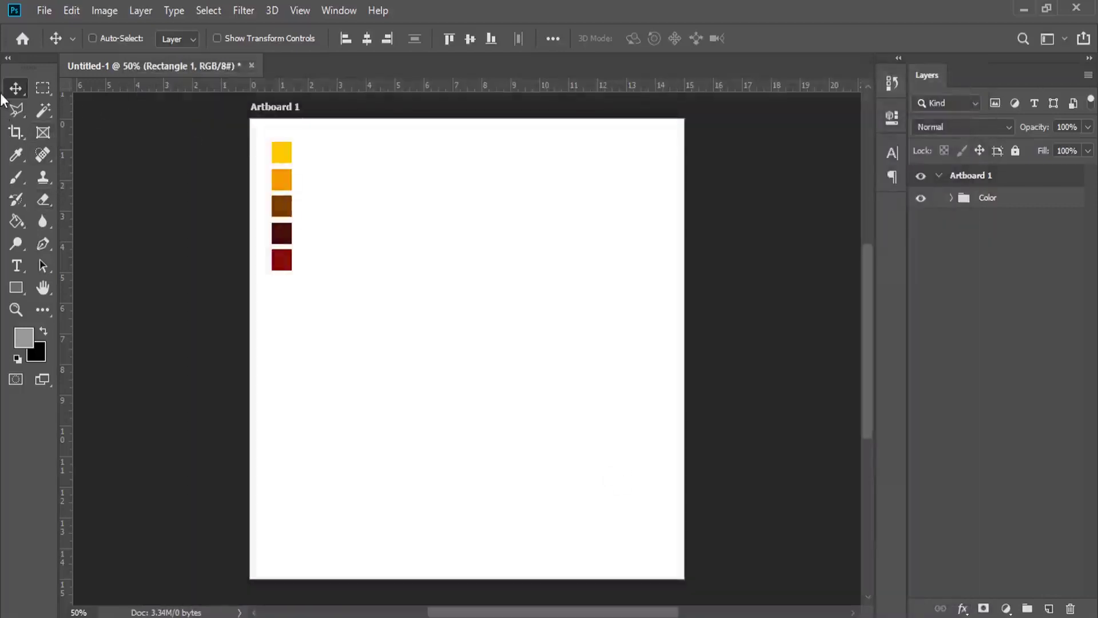
- Add a new layer in the Color group and draw a rectangle covering the whole artboard
left_click(1004, 201)
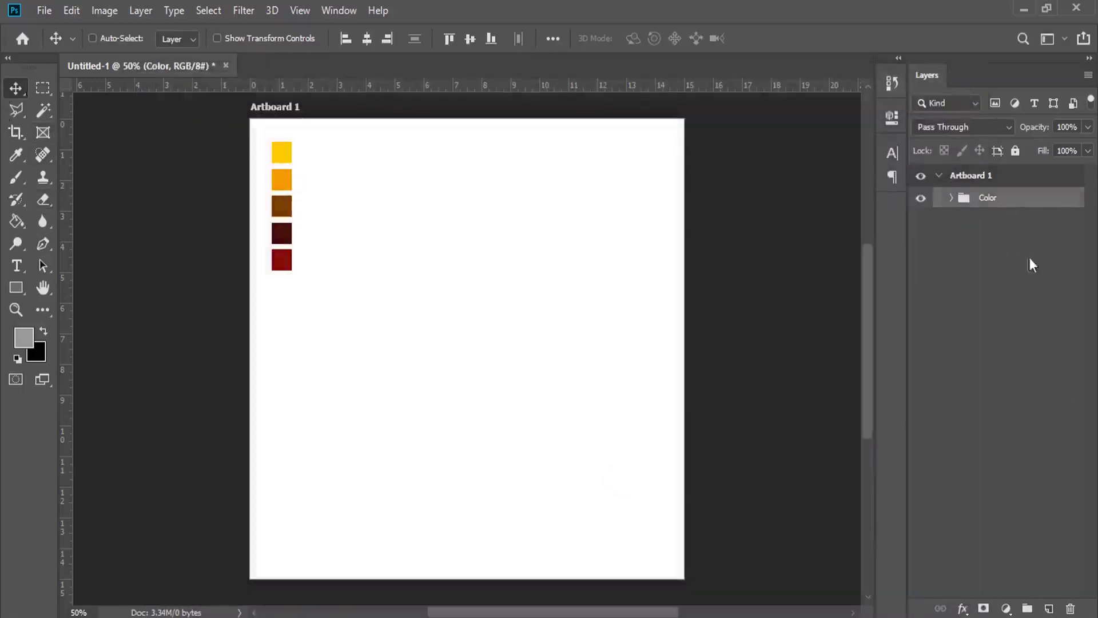
left_click(1050, 609)
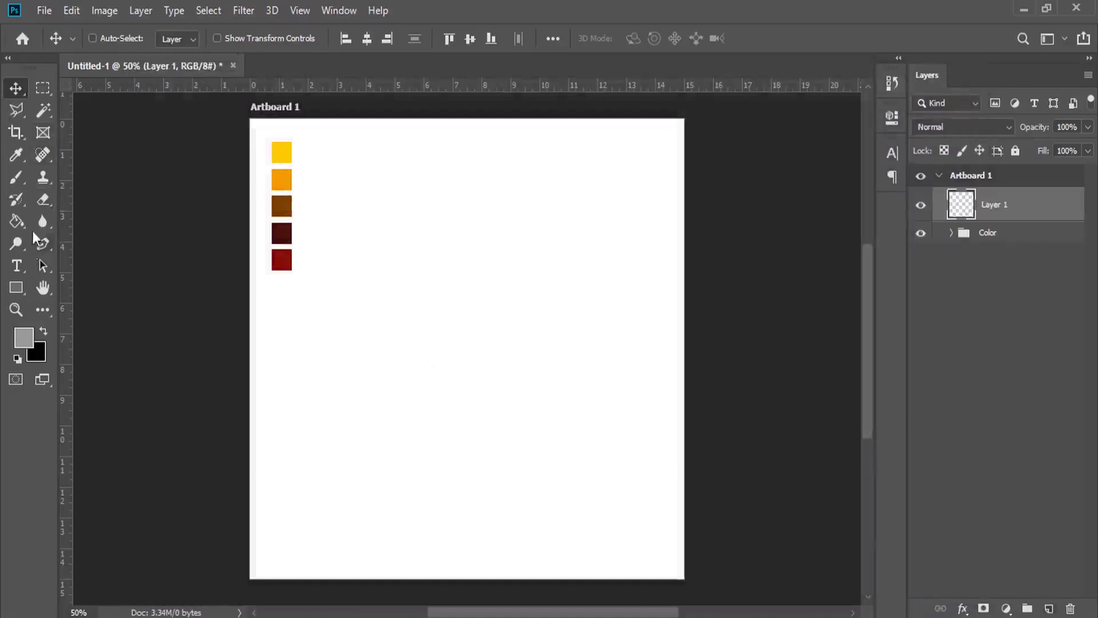
left_click_drag(17, 292, 49, 289)
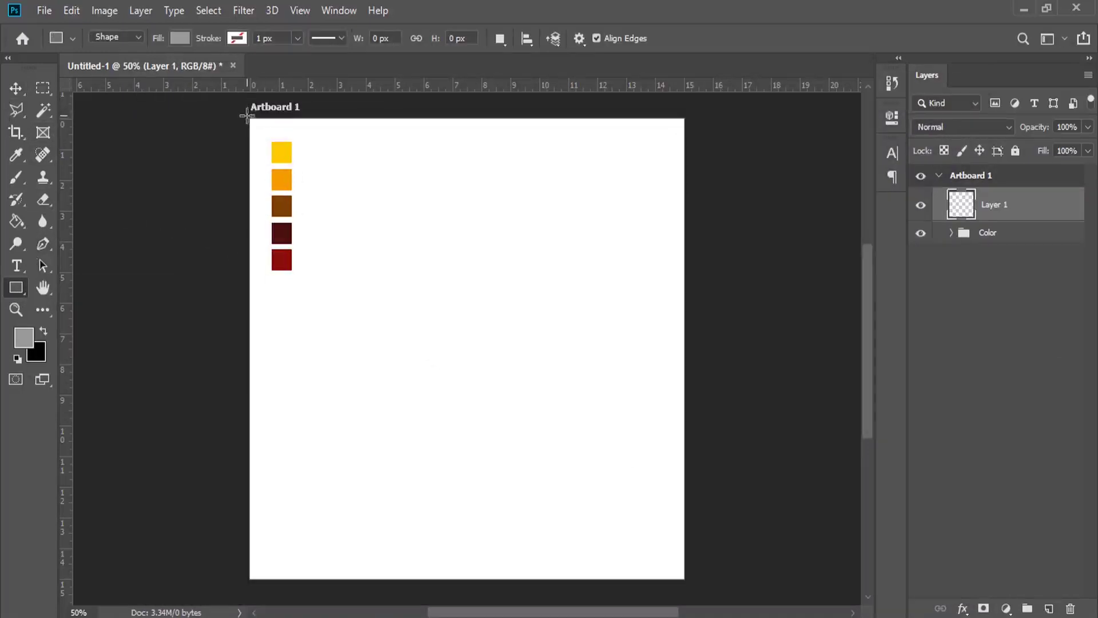
left_click_drag(246, 117, 688, 582)
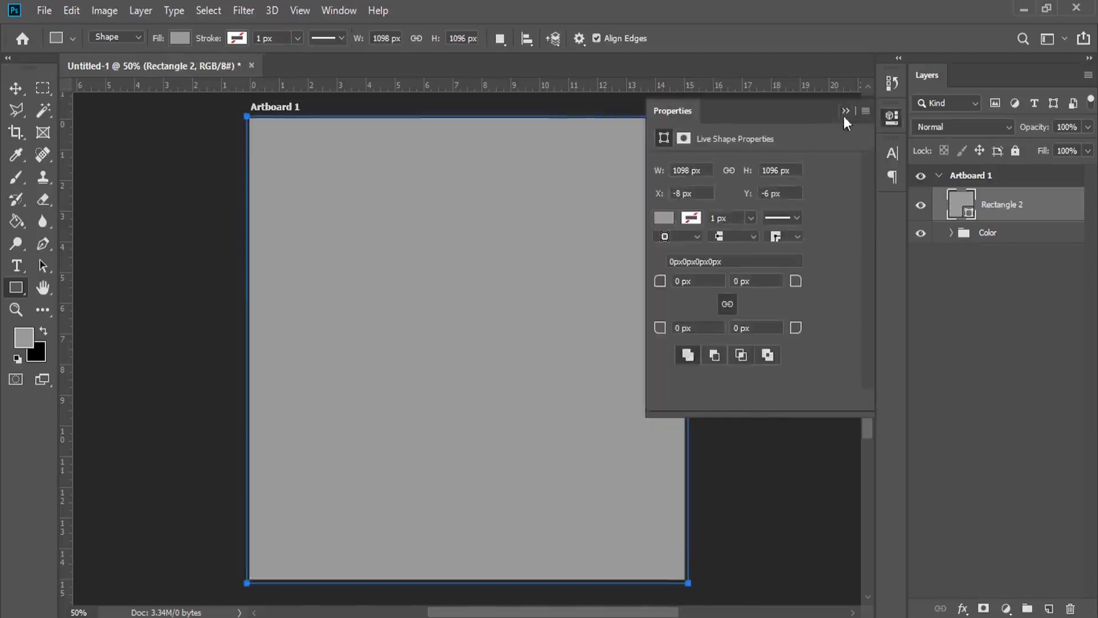
left_click(845, 111)
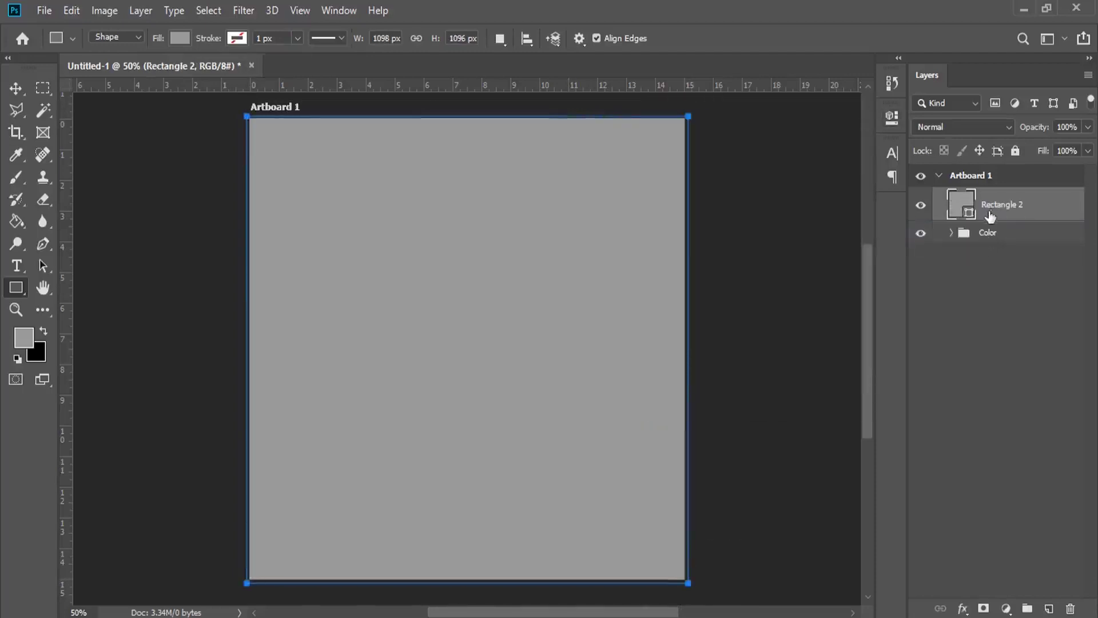
- Move Rectangle 2 below the Color group in the Layers panel
left_click_drag(989, 219, 996, 247)
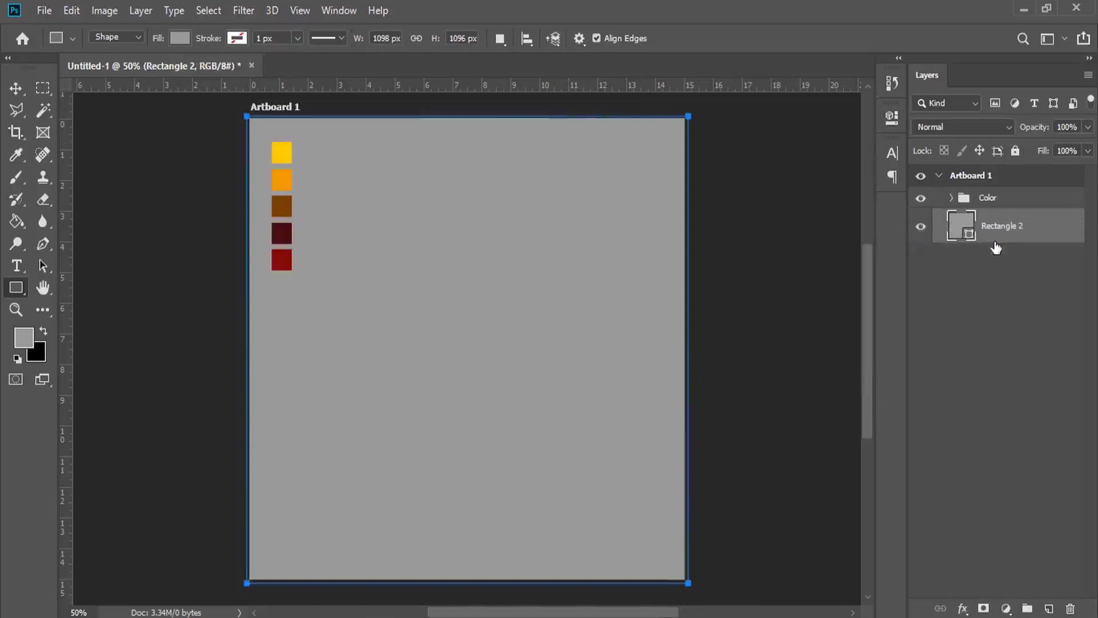
right_click(998, 229)
left_click(685, 61)
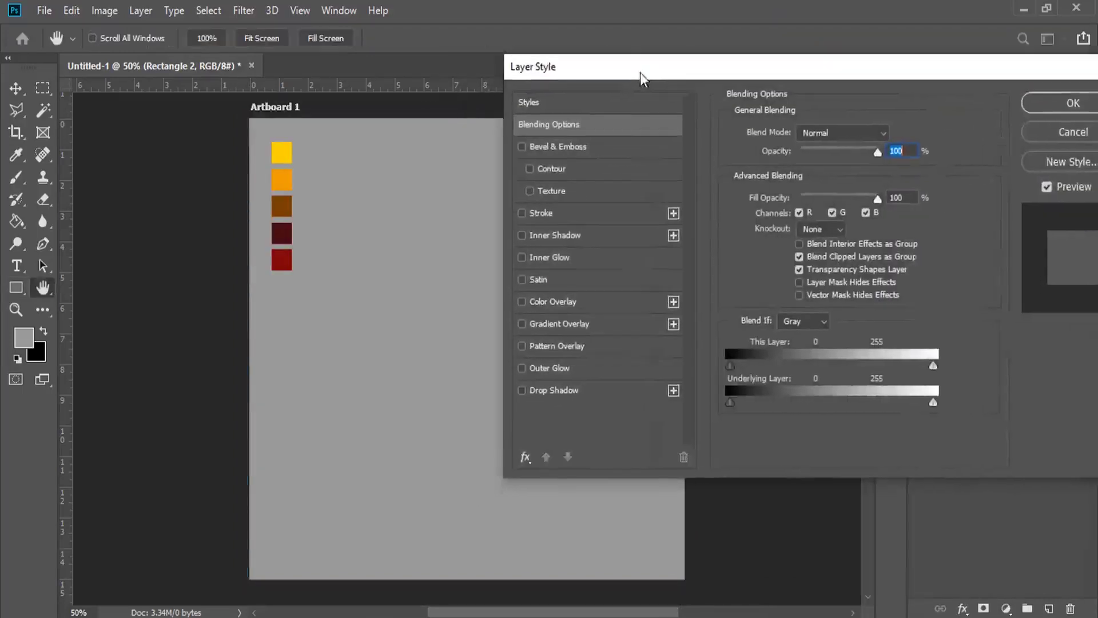
- Add a Gradient Overlay with dark red and dark maroon #4b100f gradient stops
left_click(633, 306)
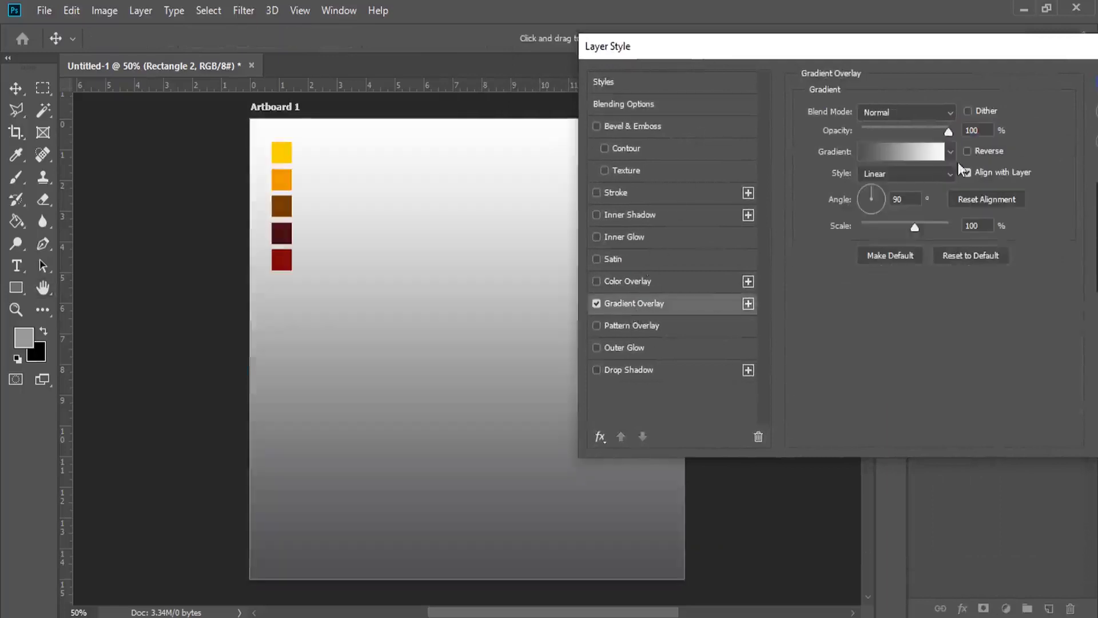
left_click(918, 157)
double_click(378, 356)
left_click(282, 260)
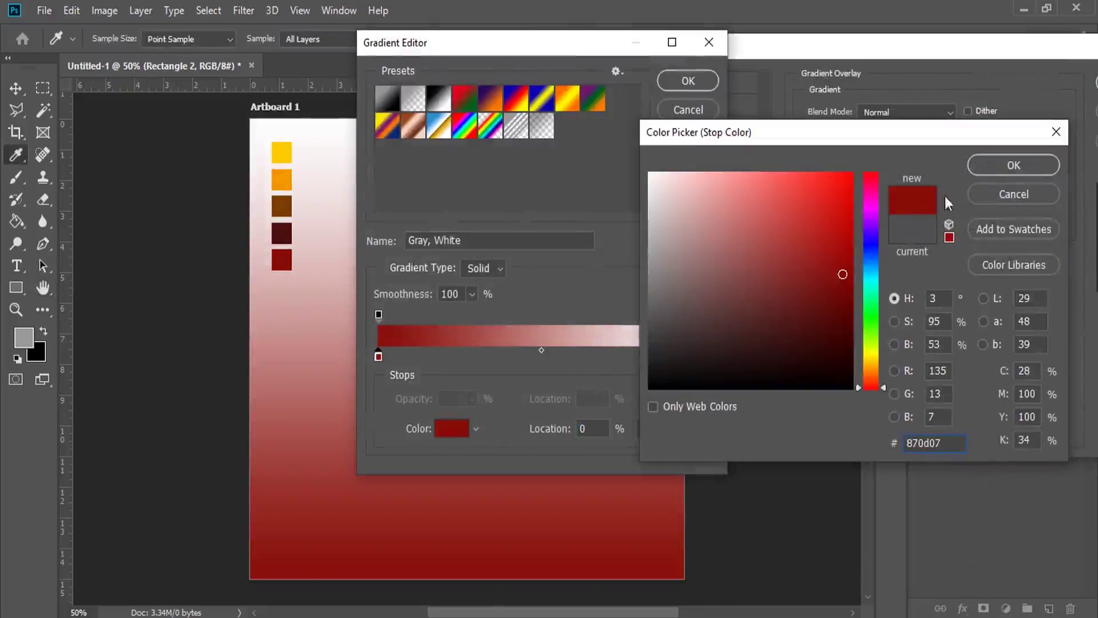
left_click(991, 166)
double_click(703, 356)
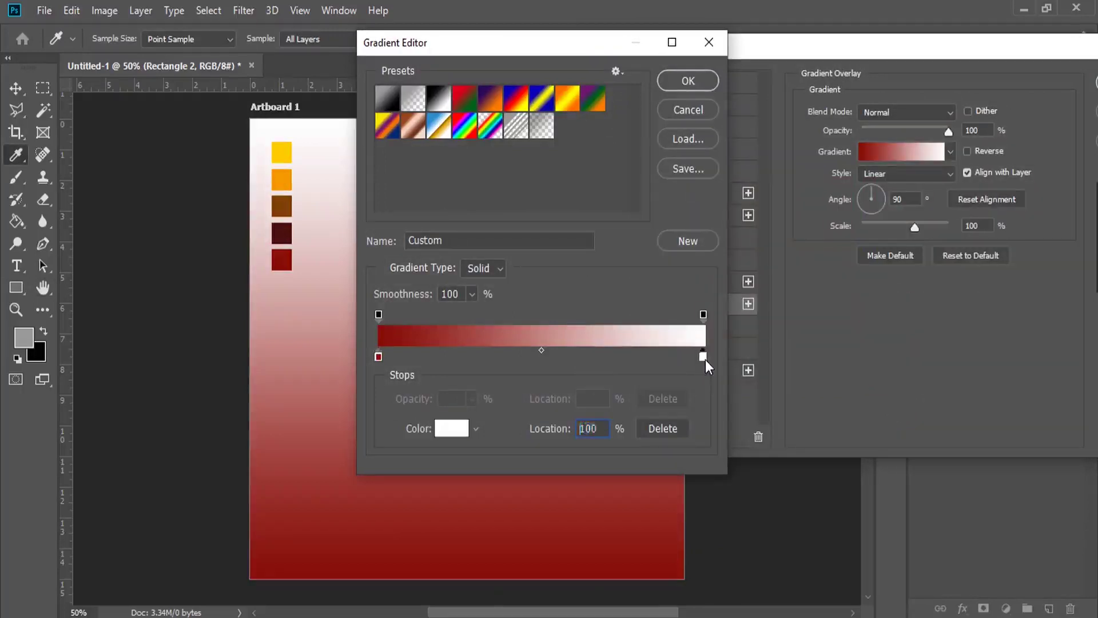
left_click(282, 233)
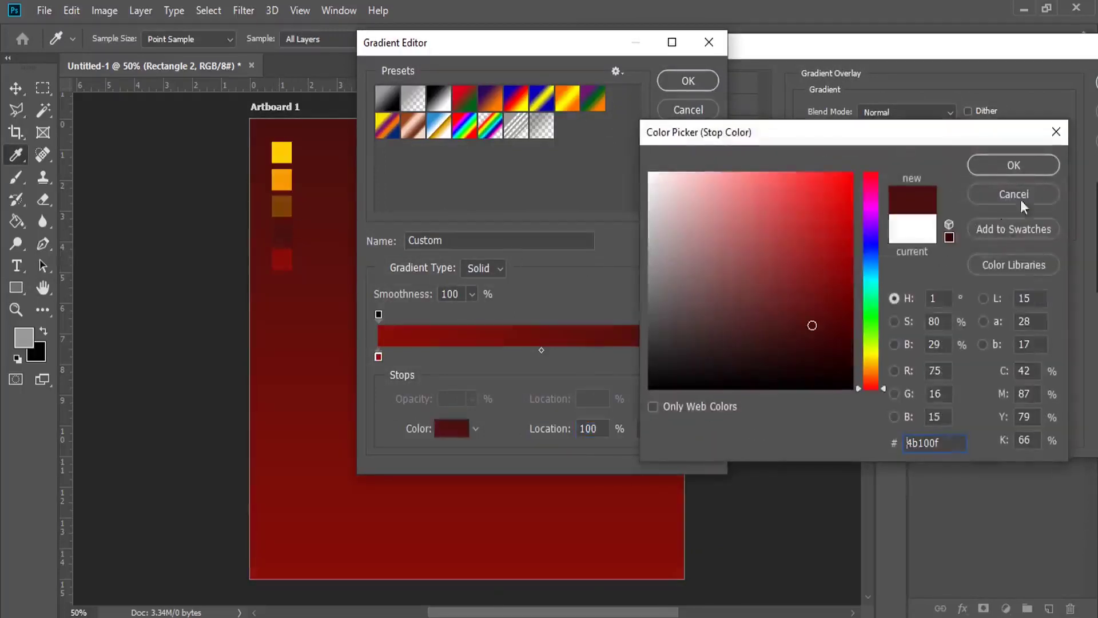
left_click(1013, 165)
left_click(686, 83)
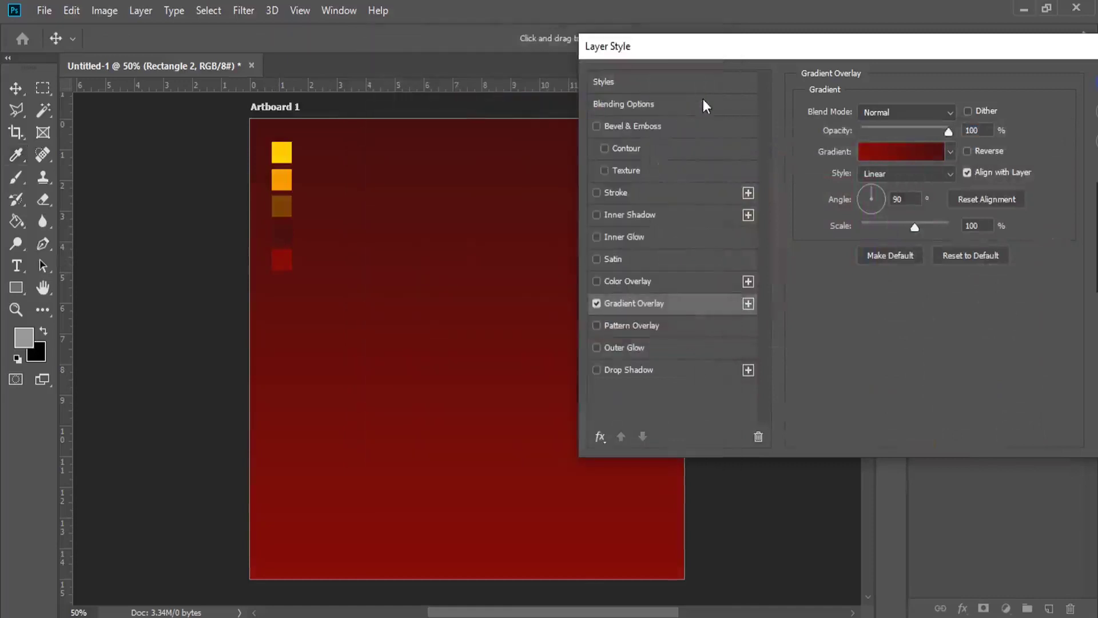
- Make the gradient Radial and scale it to 132%
left_click(950, 174)
left_click(909, 197)
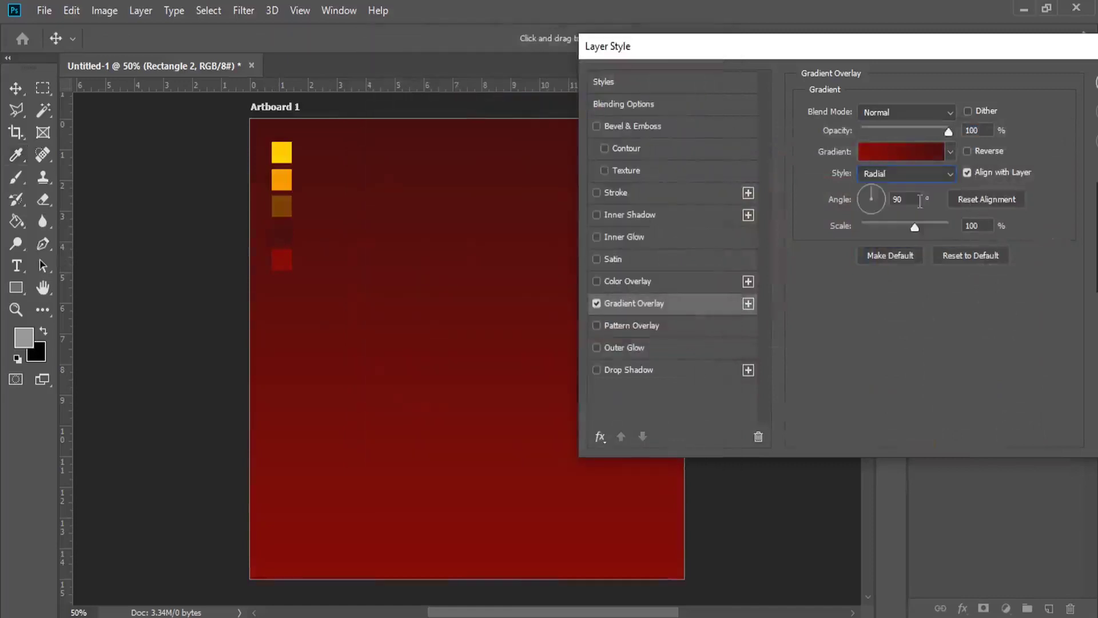
left_click_drag(923, 226, 935, 226)
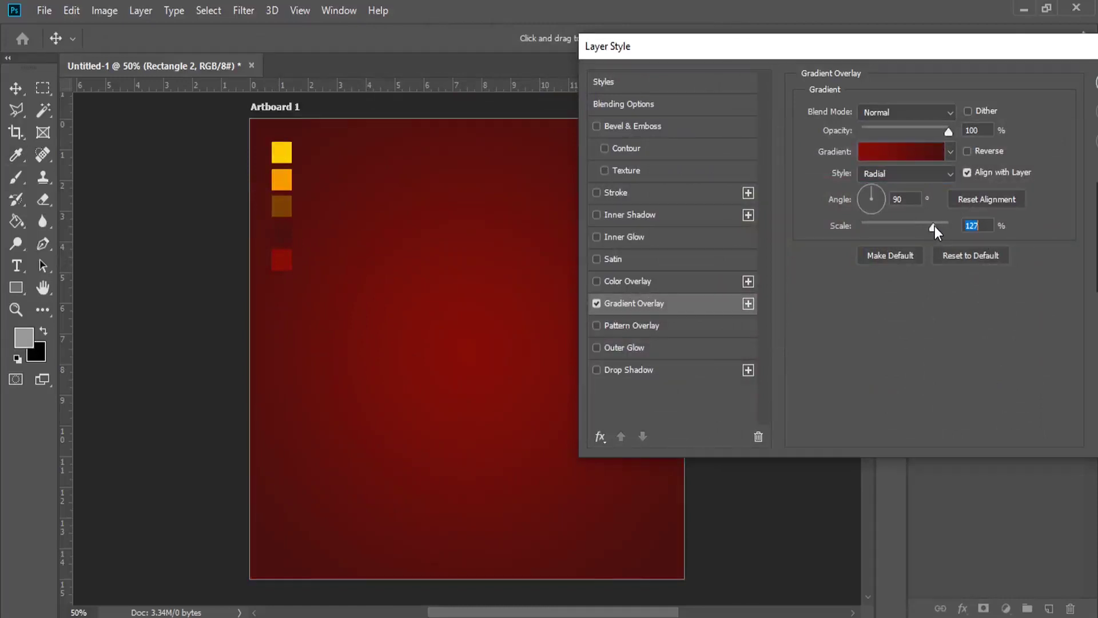
left_click_drag(935, 225, 938, 225)
- Change the centre stop to bright red #c4150c and apply the Gradient Overlay
left_click(910, 156)
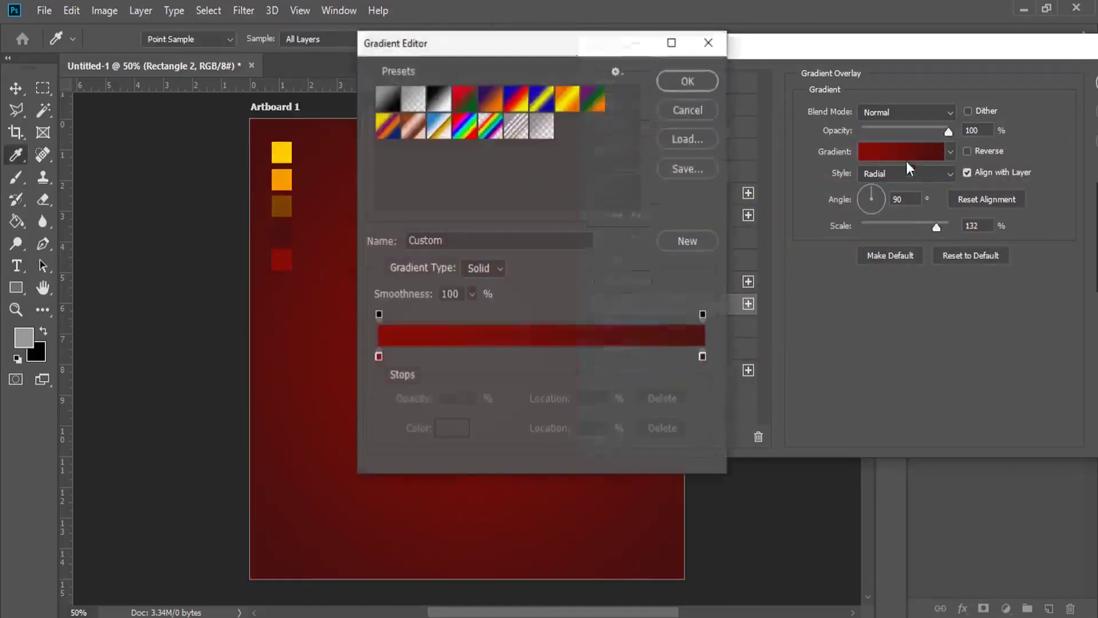
double_click(379, 355)
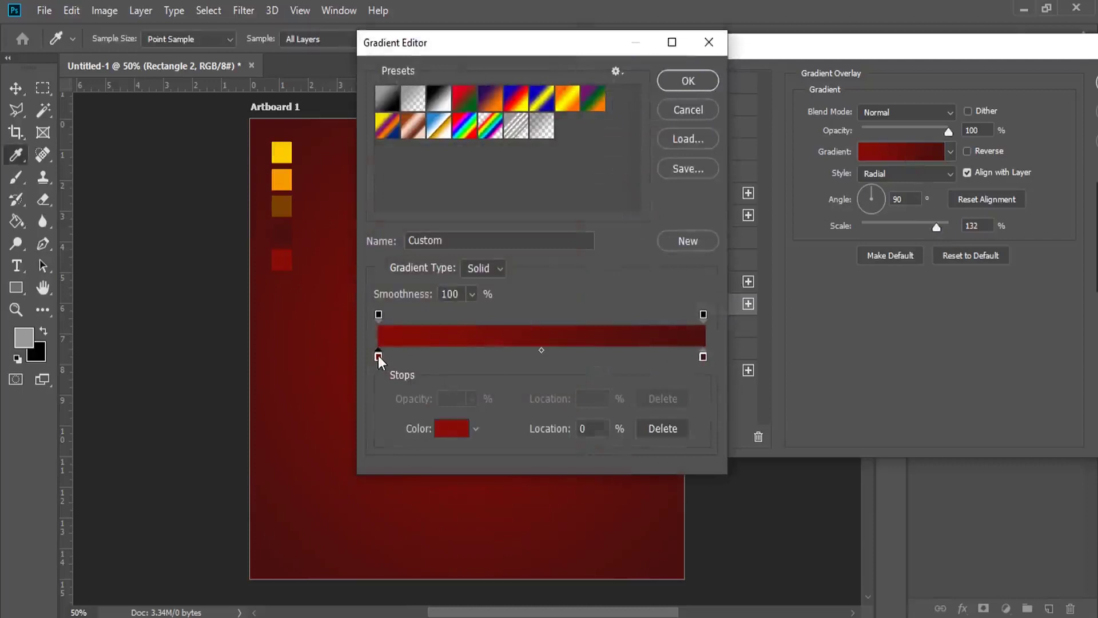
left_click(840, 223)
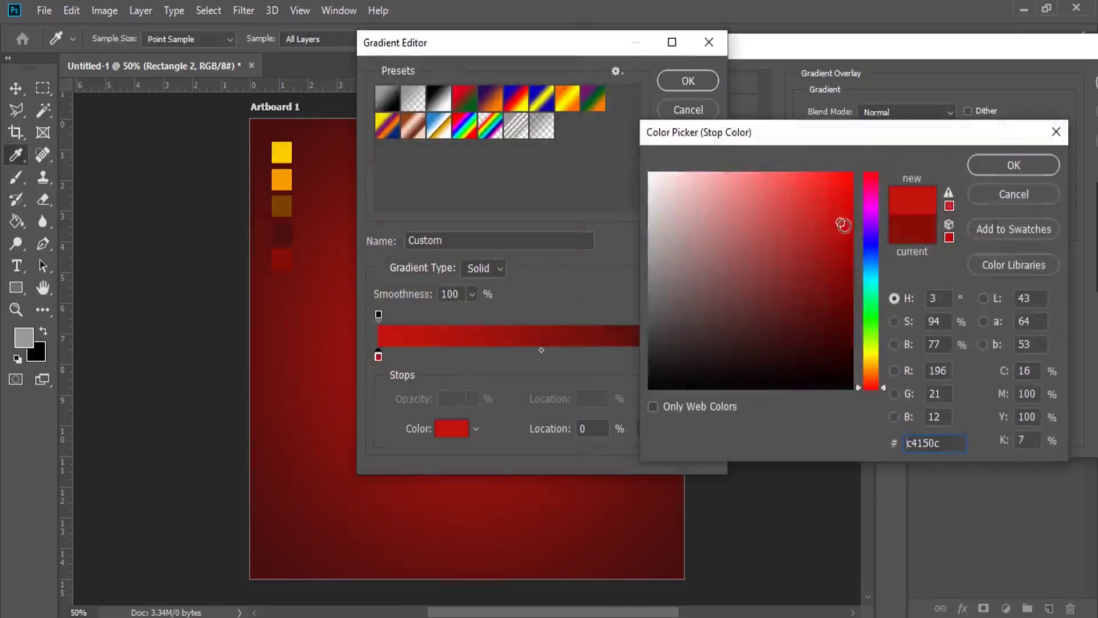
left_click(1013, 165)
left_click(700, 79)
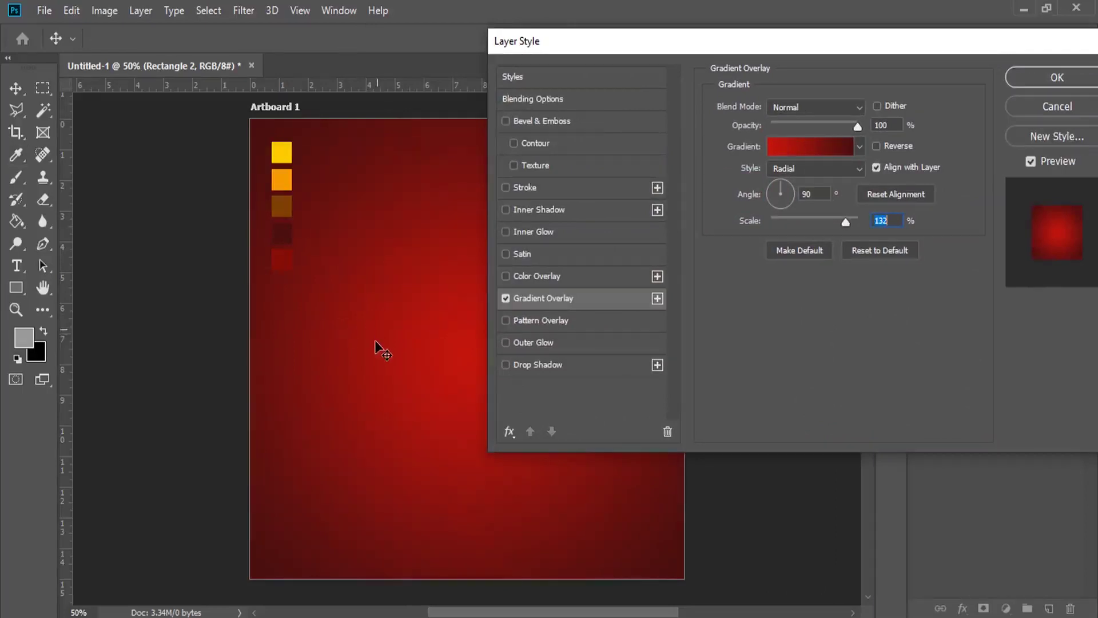
key("Return")
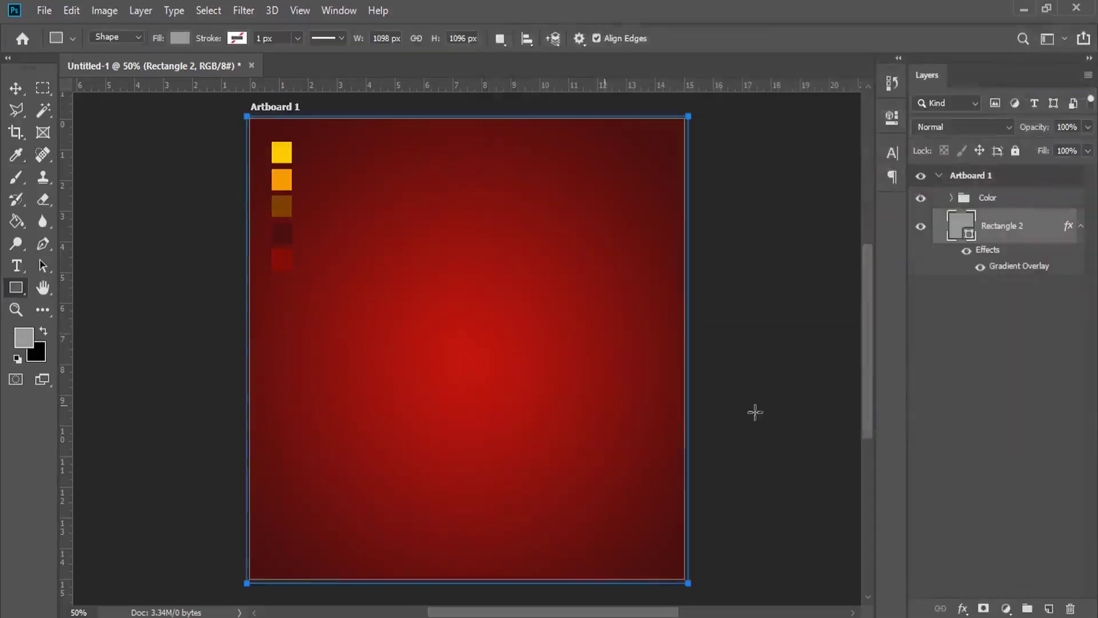
- On a new layer, draw a 698×456 px rectangle in the artboard's lower half
left_click(1048, 608)
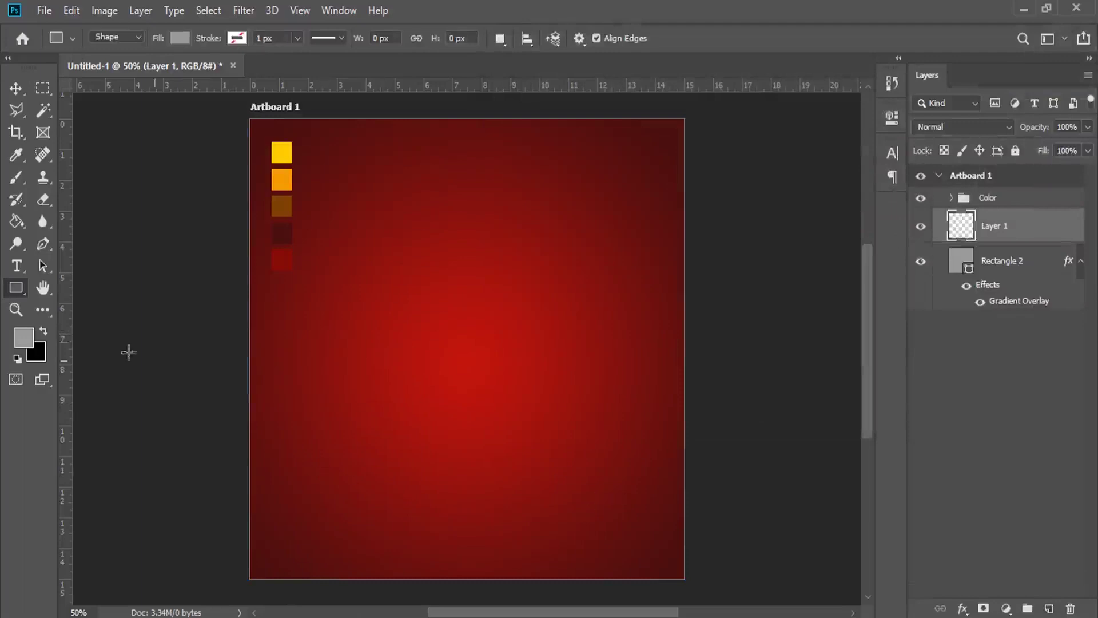
right_click(16, 288)
left_click(63, 288)
left_click_drag(335, 399, 615, 592)
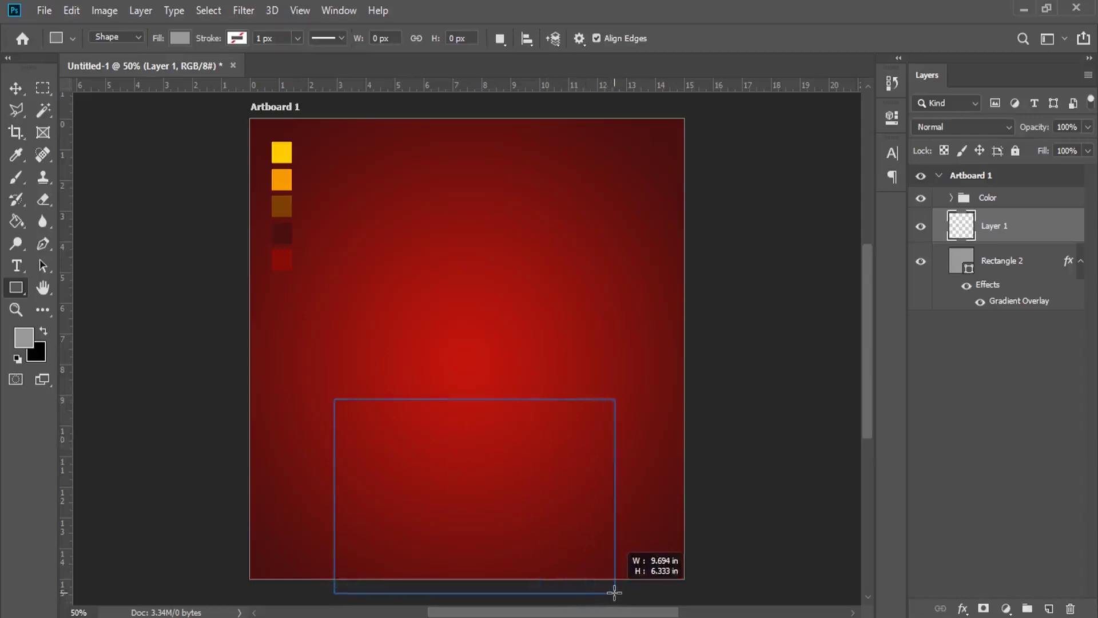
left_click_drag(614, 592, 614, 593)
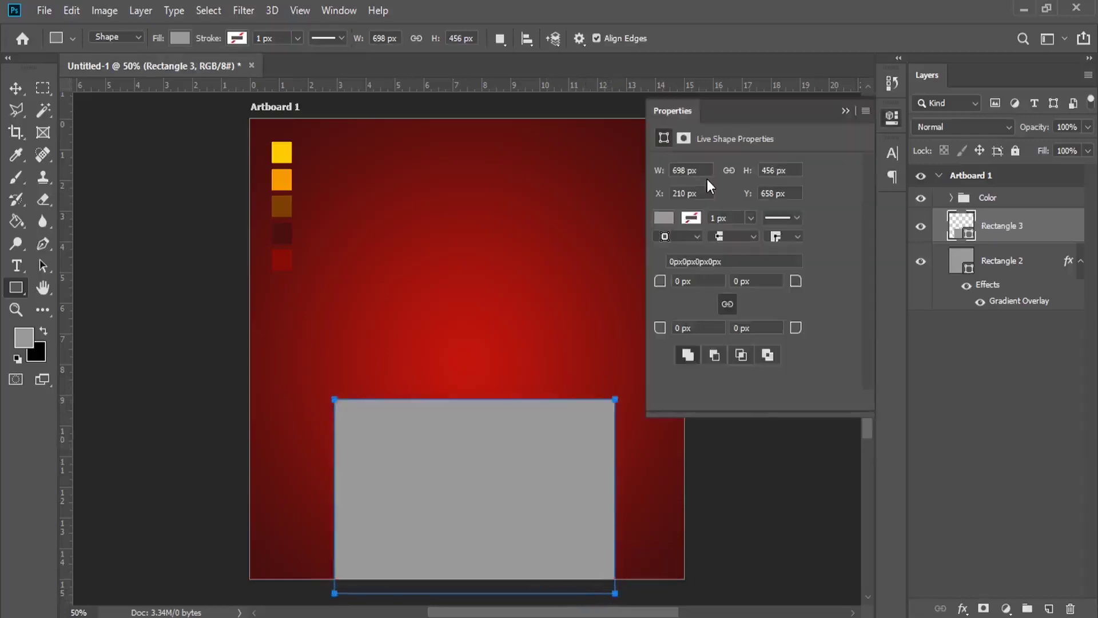
left_click(846, 111)
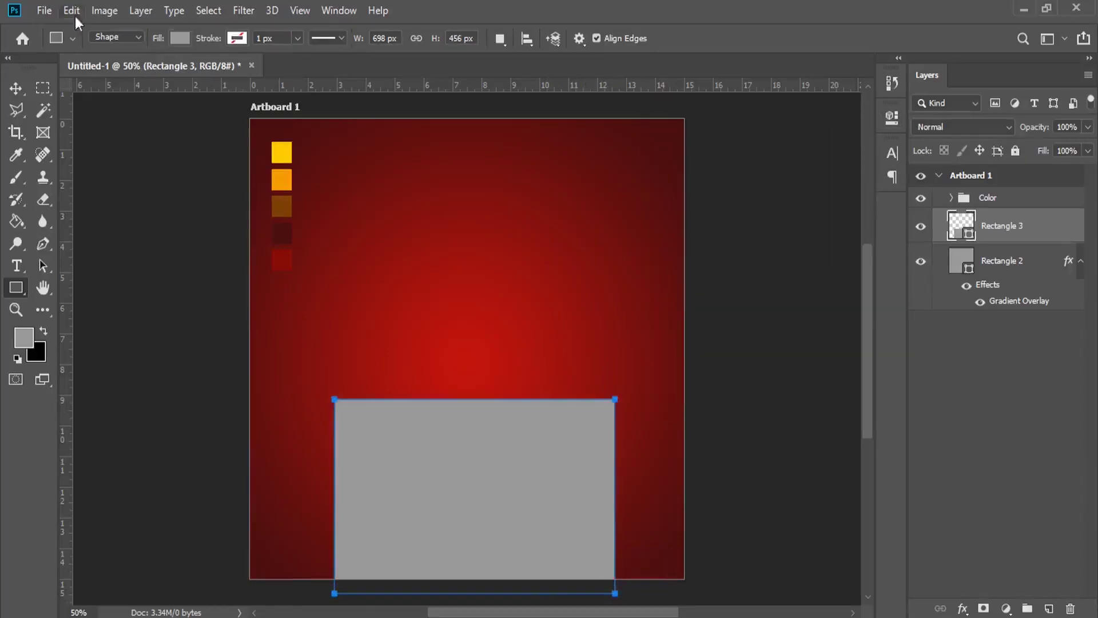
- Widen the lower rectangle outward on both sides using Free Transform
left_click(71, 11)
left_click(172, 378)
left_click_drag(614, 496, 634, 496)
left_click_drag(332, 497, 307, 497)
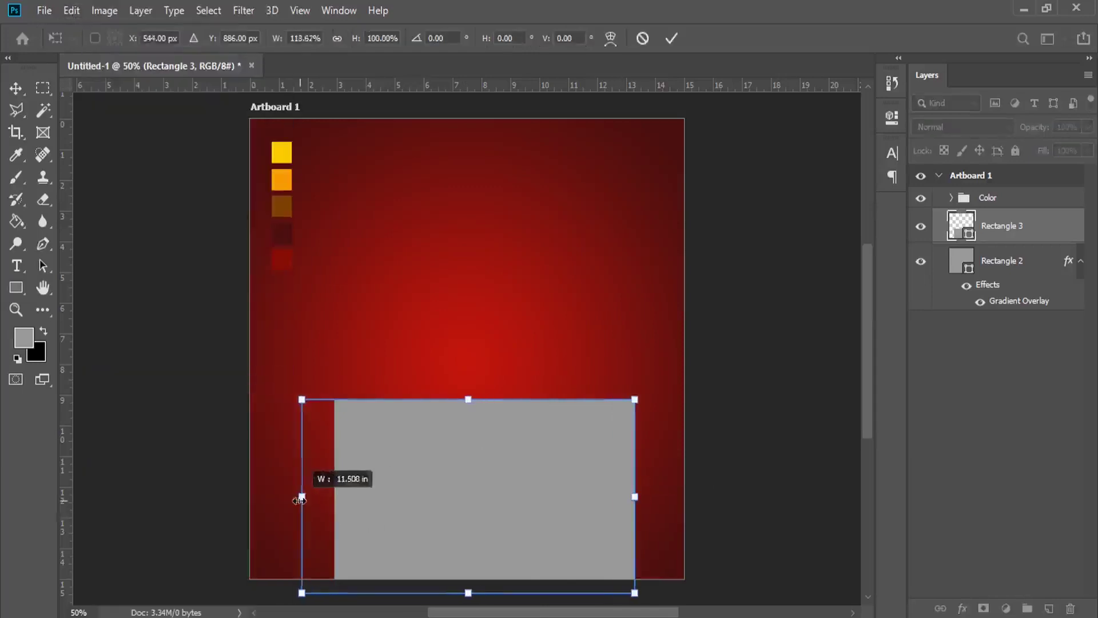
key("Return")
key("Return")
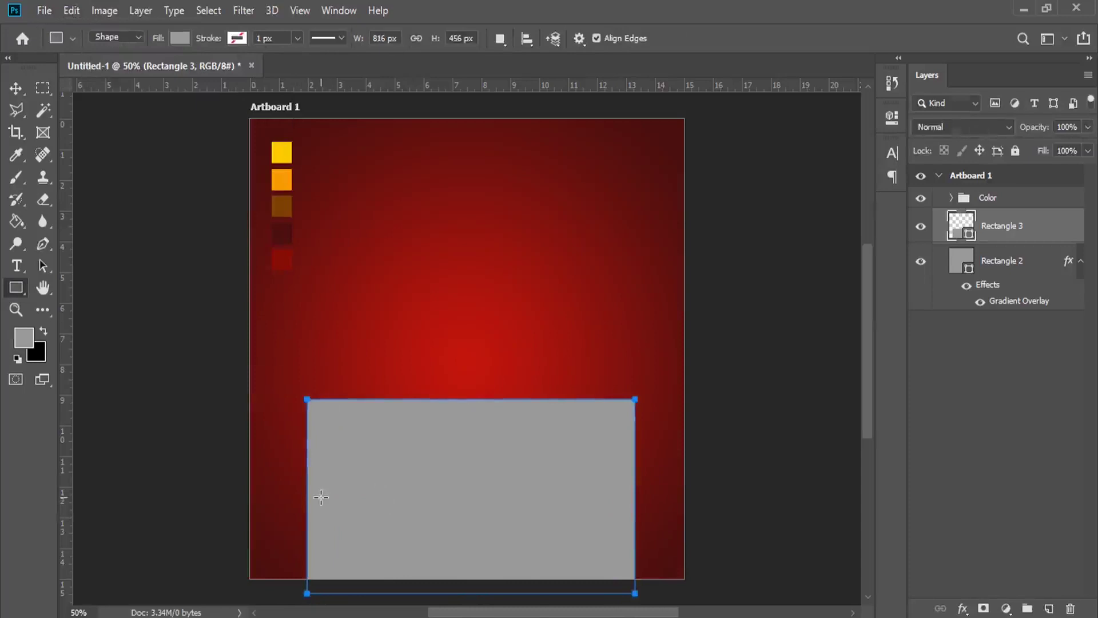
left_click(72, 10)
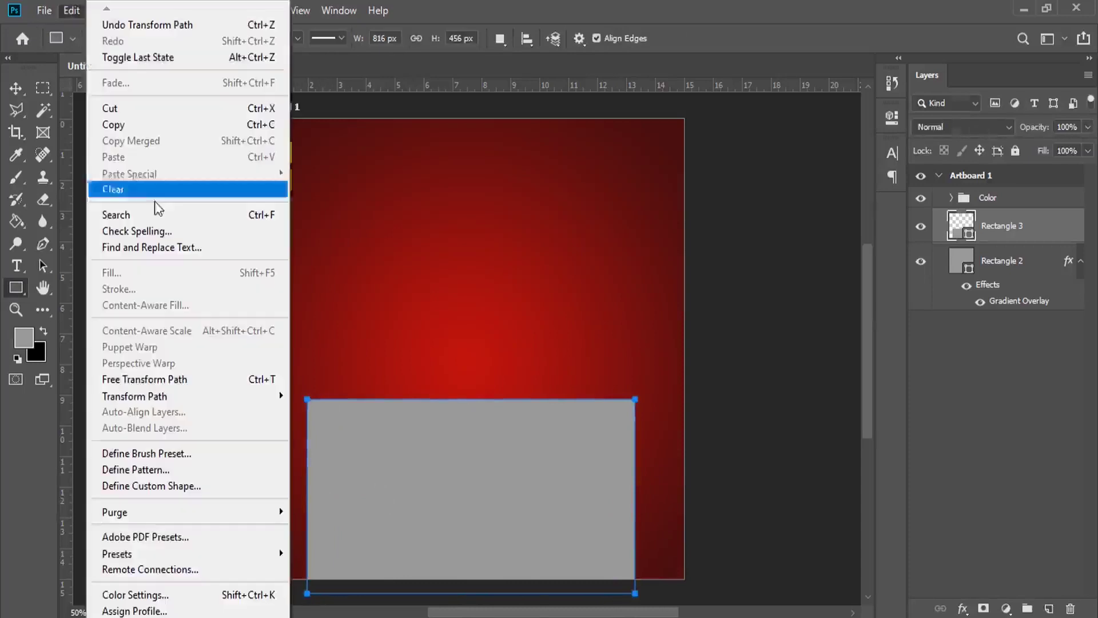
left_click(235, 377)
left_click_drag(635, 496, 646, 497)
left_click_drag(312, 494, 293, 495)
- Apply a Perspective transform pulling the top corners inward into an upward-tapering trapezoid
right_click(379, 435)
left_click(414, 290)
left_click_drag(646, 399, 585, 405)
left_click_drag(646, 593, 673, 593)
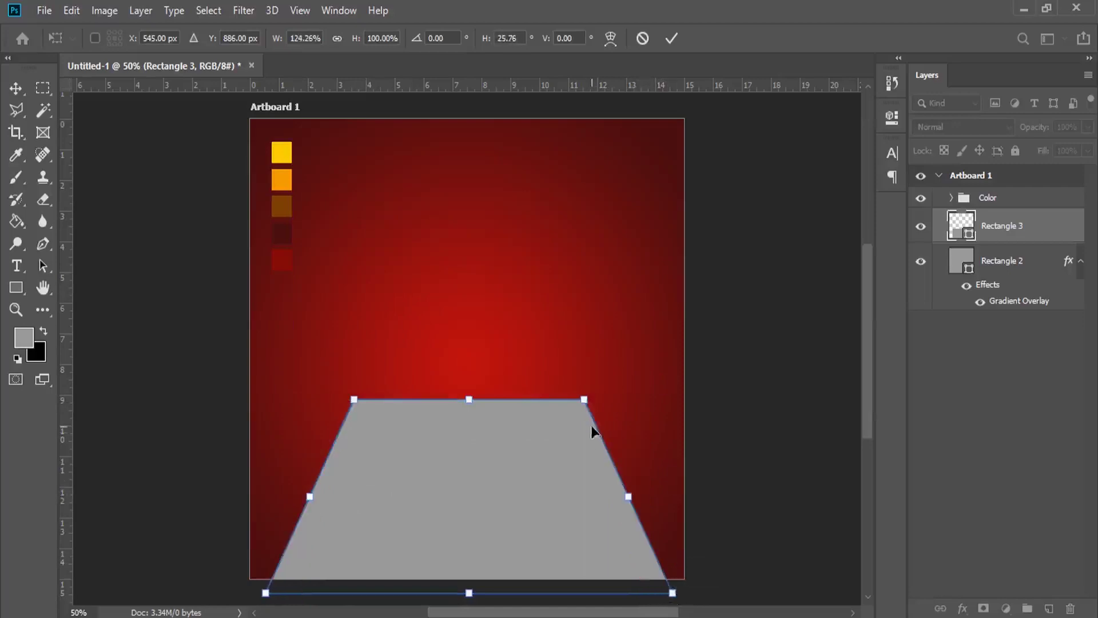
left_click_drag(580, 400, 550, 398)
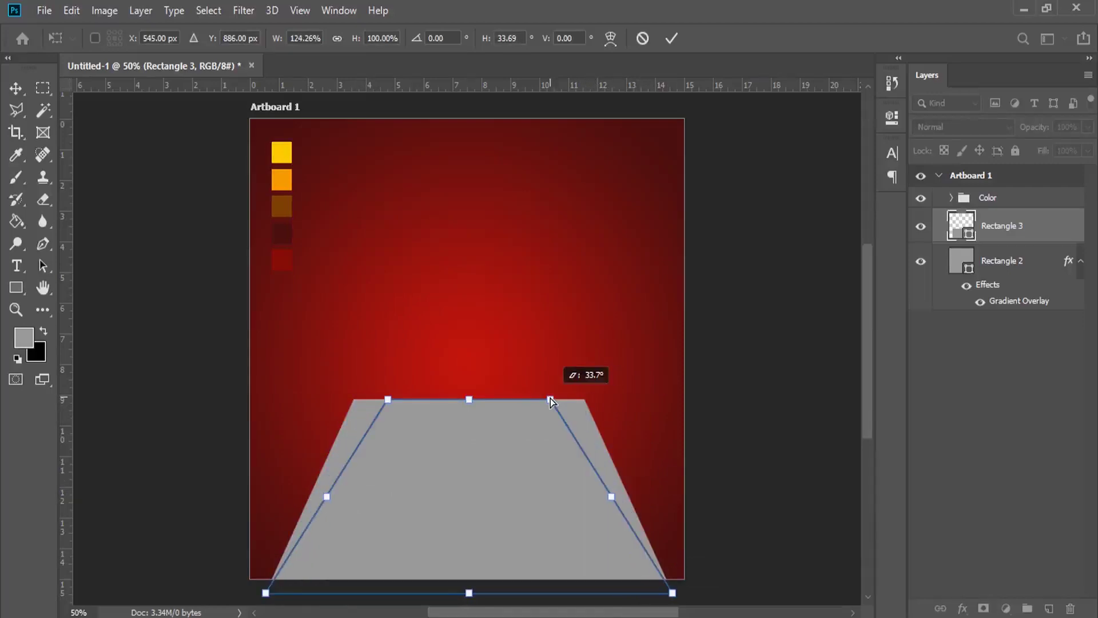
key("Return")
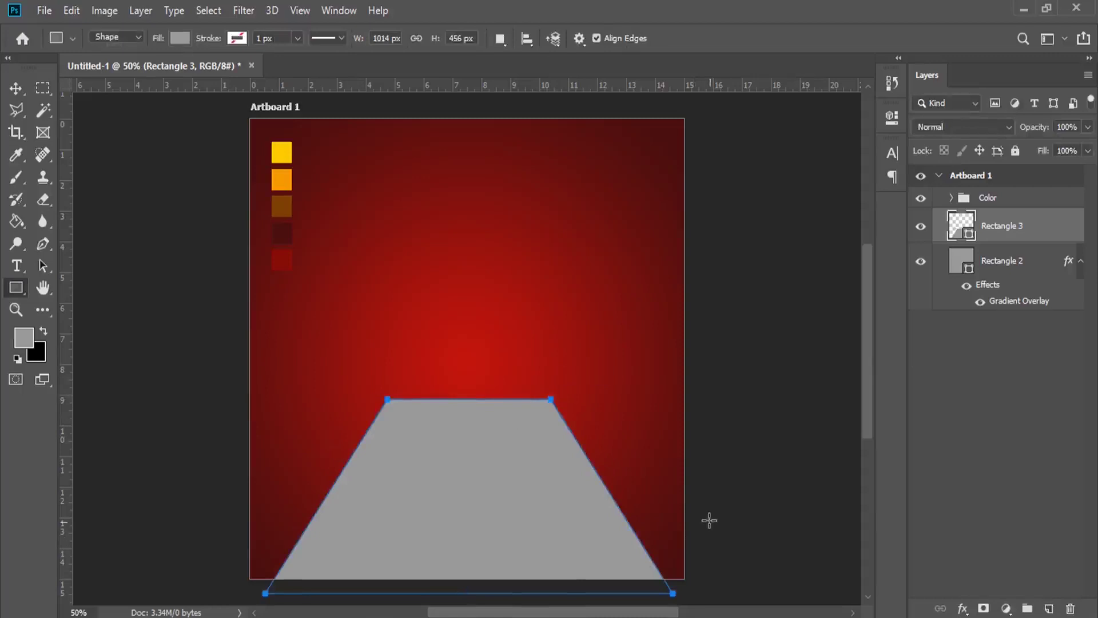
- Fill the trapezoid with the yellow swatch colour
double_click(959, 230)
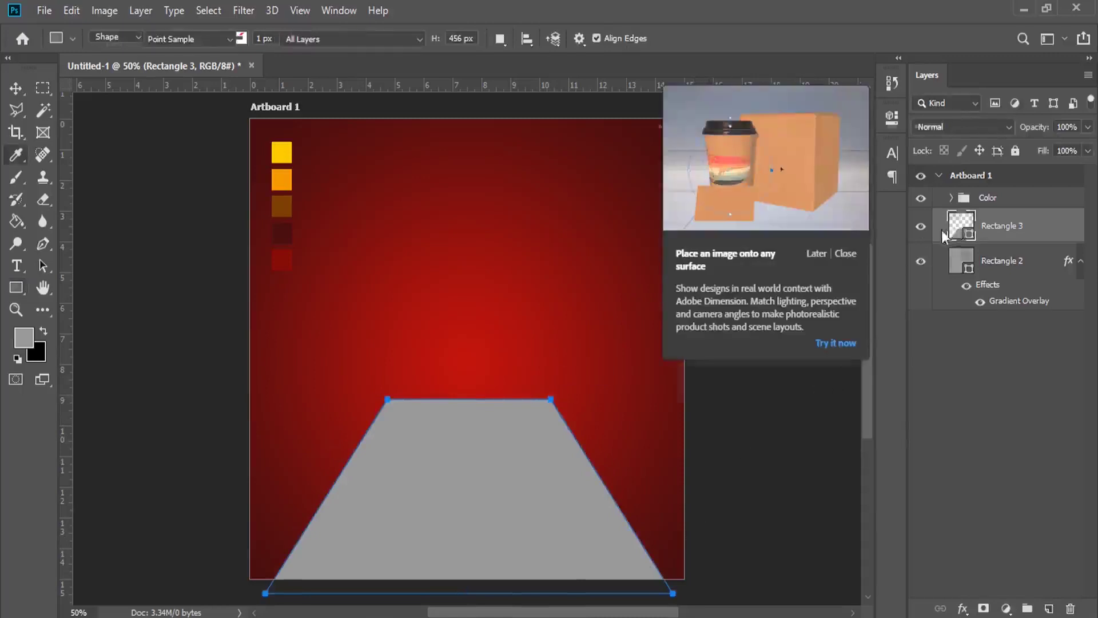
left_click(281, 160)
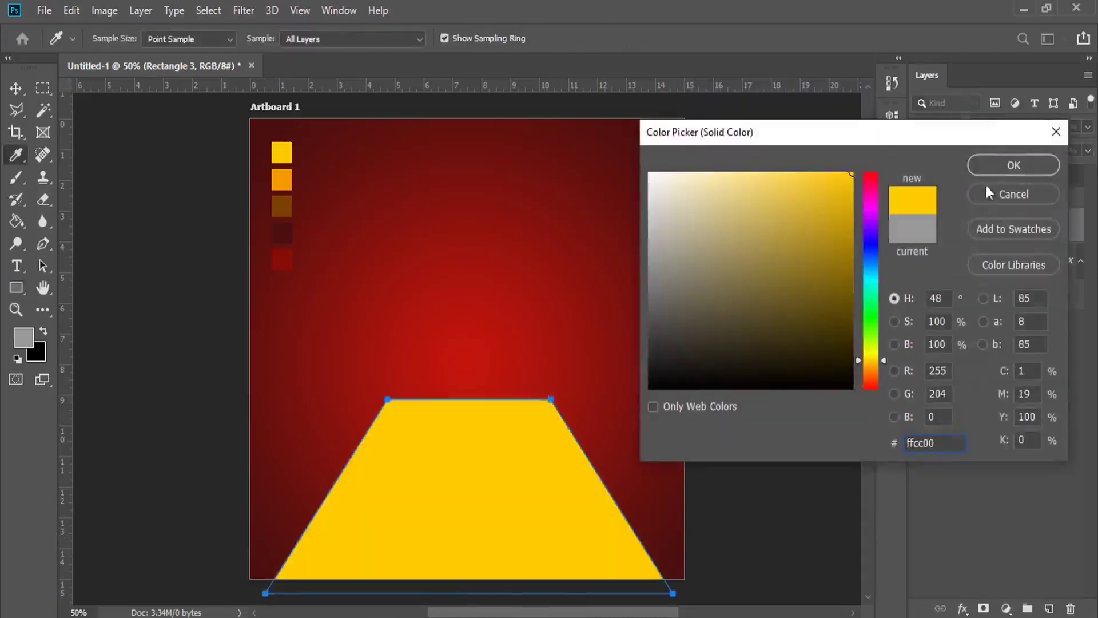
left_click(1013, 165)
- Duplicate the trapezoid layer and enlarge the lower copy to 117%
left_click_drag(1047, 235, 1050, 610)
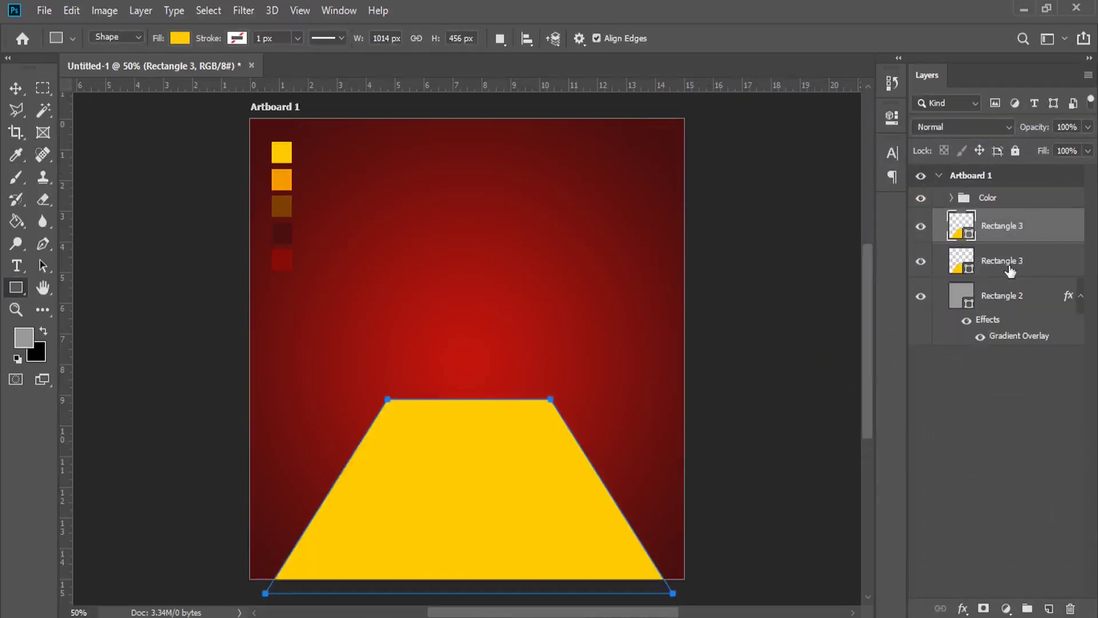
left_click(1011, 272)
left_click(71, 10)
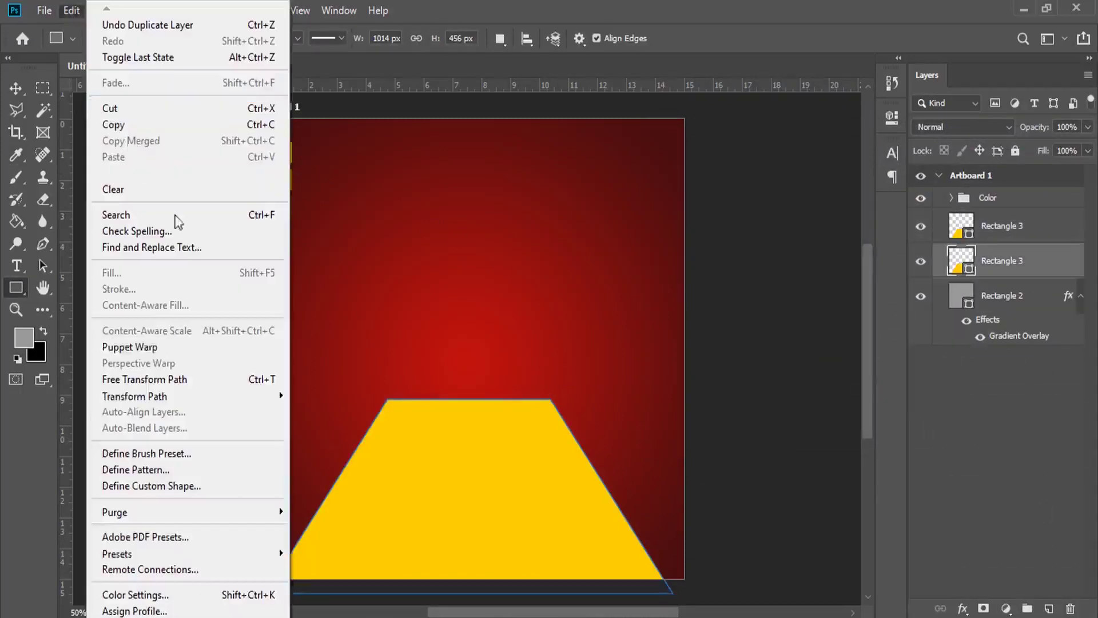
left_click(258, 379)
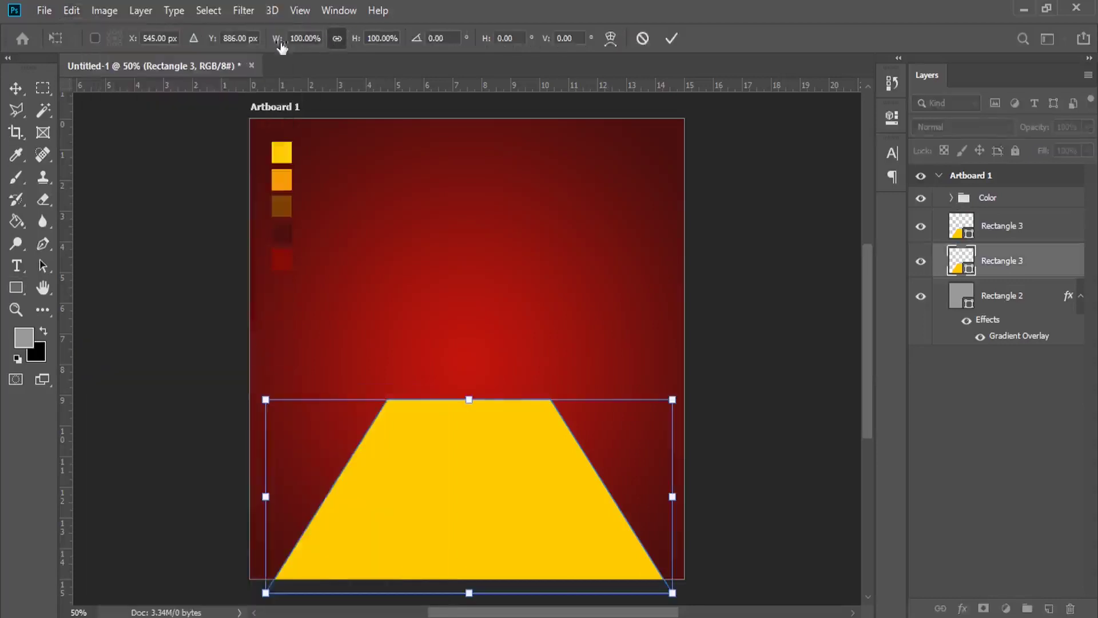
left_click_drag(275, 43, 292, 43)
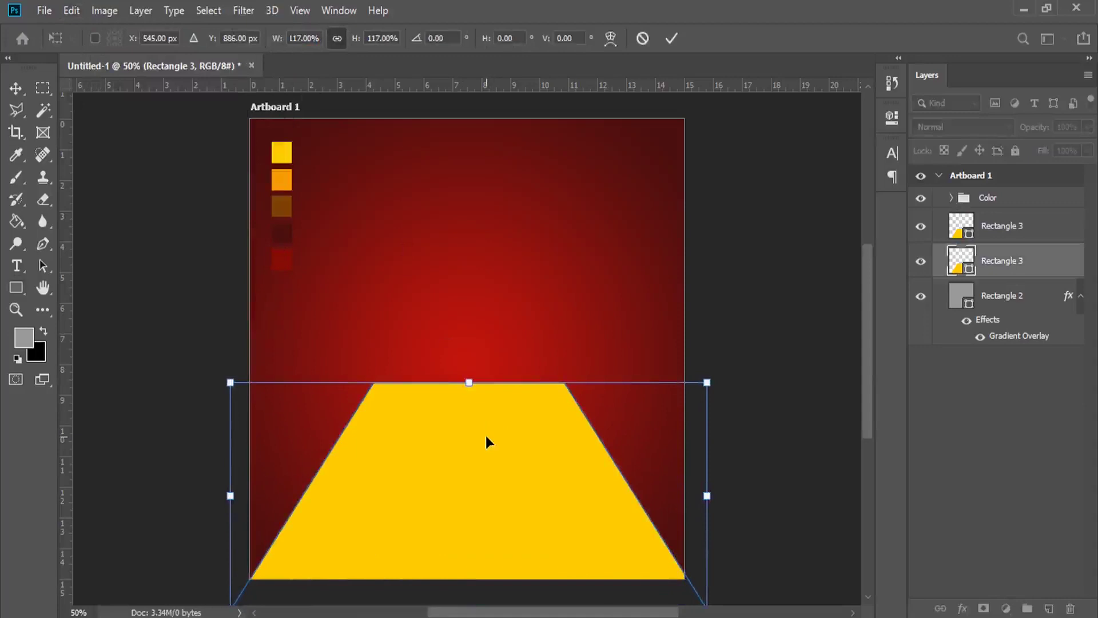
key("Return")
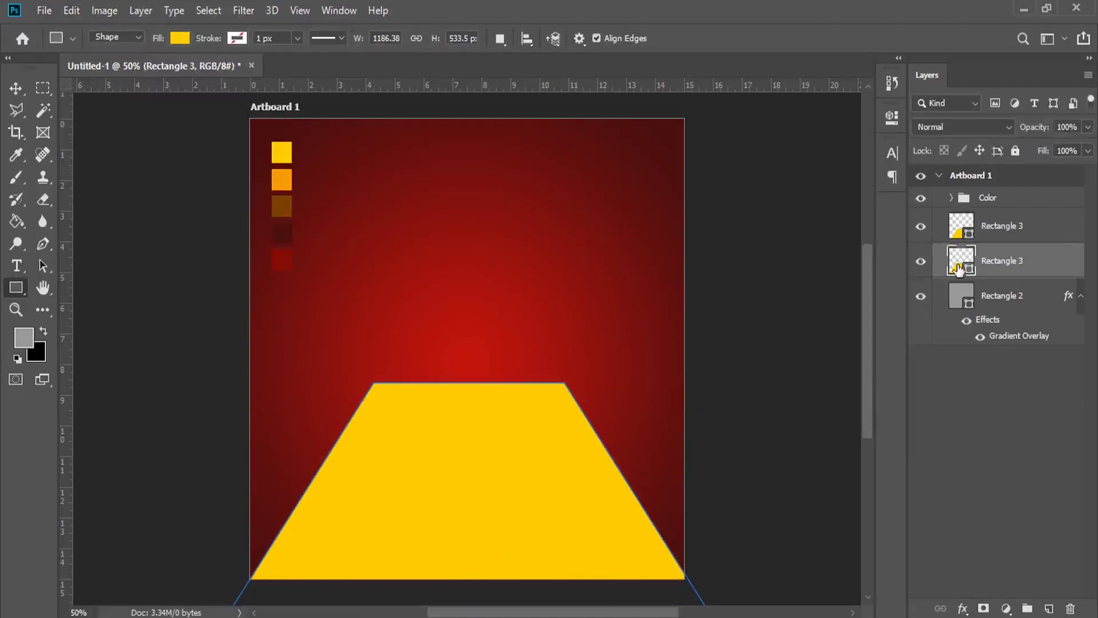
- Recolour the enlarged copy with the orange swatch
double_click(959, 268)
left_click(281, 182)
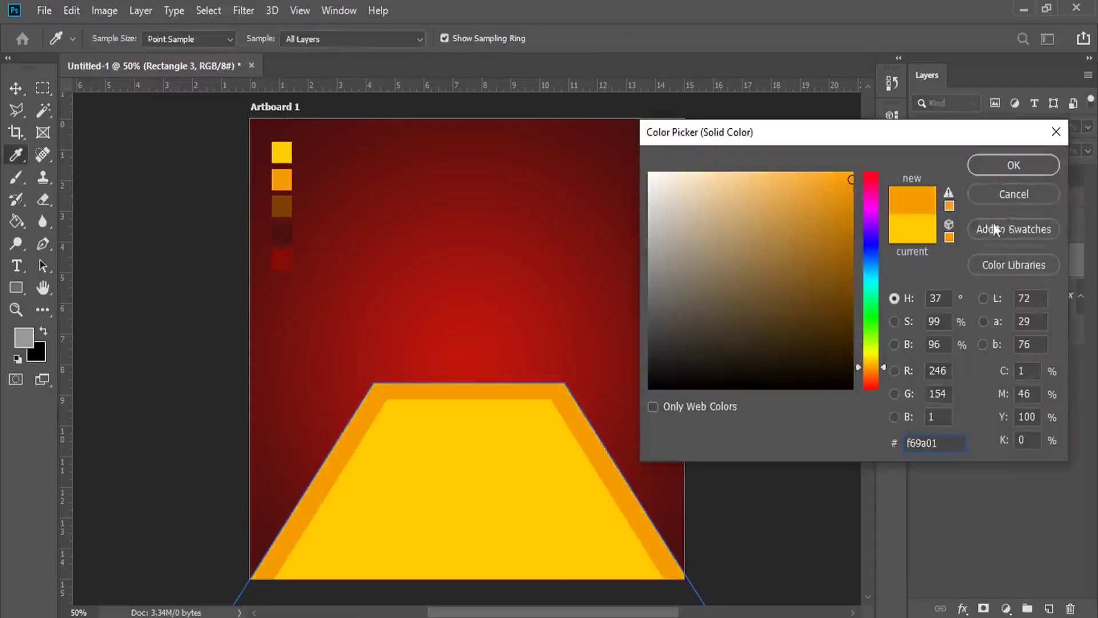
left_click(1013, 166)
left_click(17, 88)
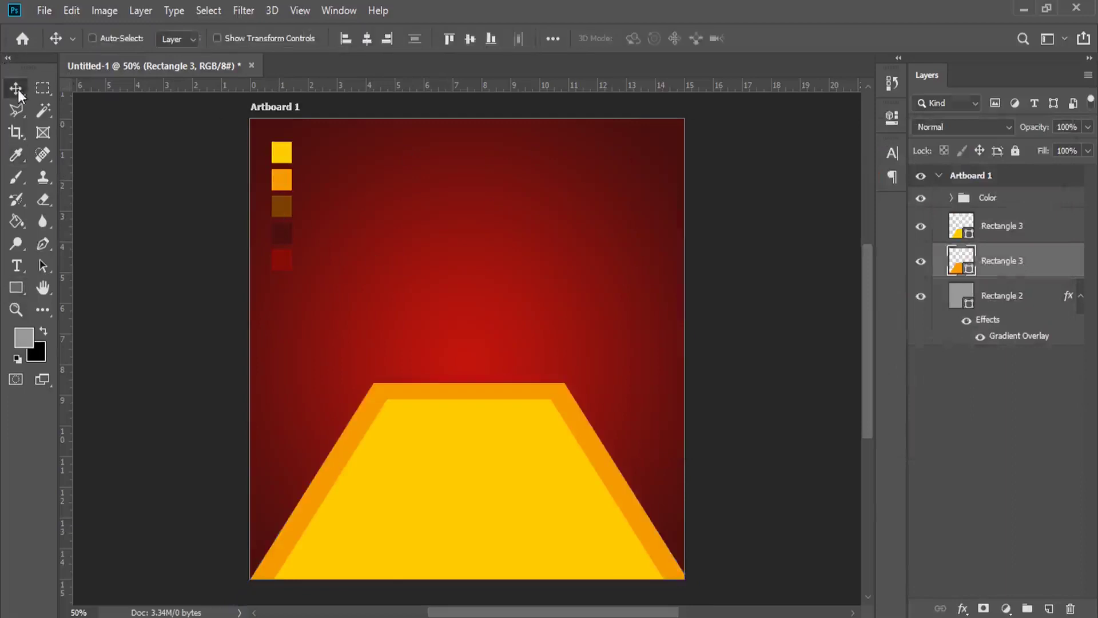
- Nudge the orange trapezoid up, duplicate it, and enlarge the copy to 118%
key("Up")
key("Up")
key("Up")
key("Up")
key("Up")
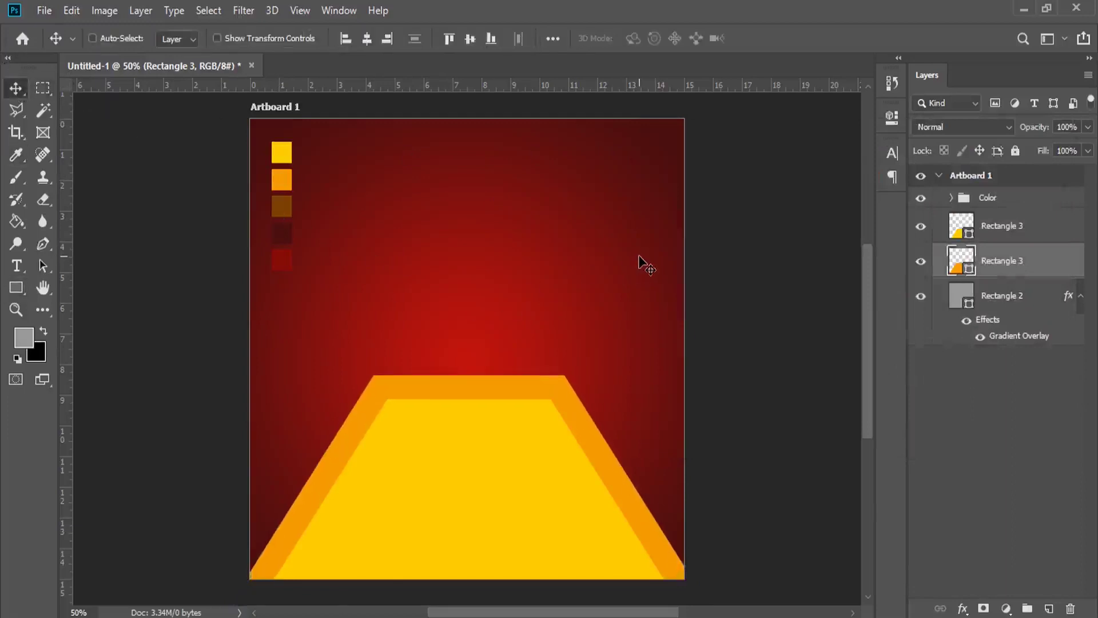
left_click_drag(1037, 283, 1049, 608)
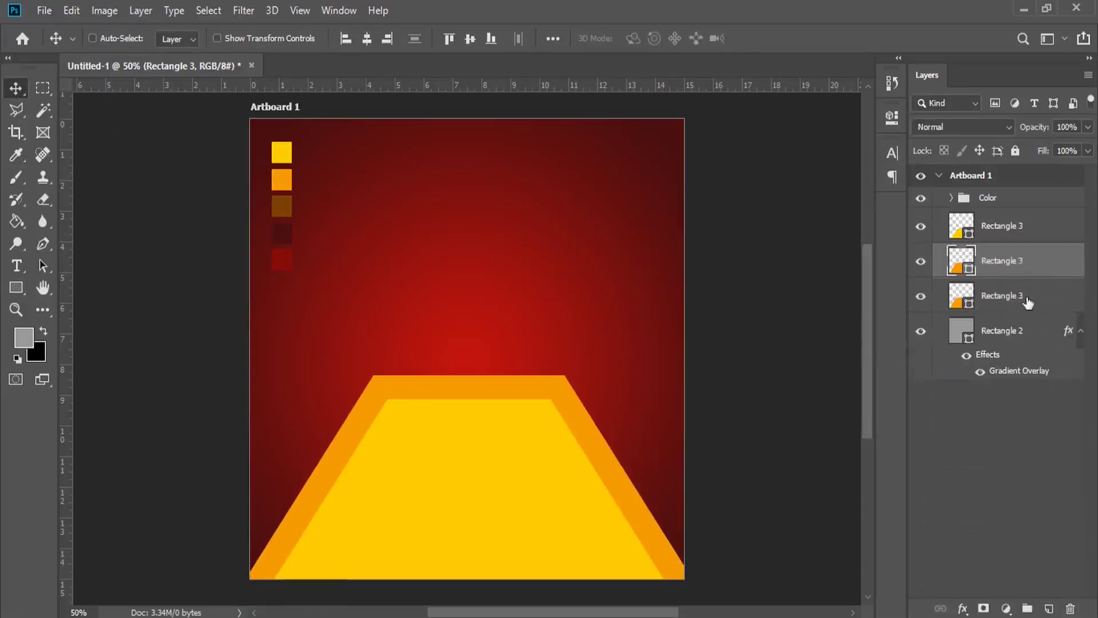
left_click(71, 10)
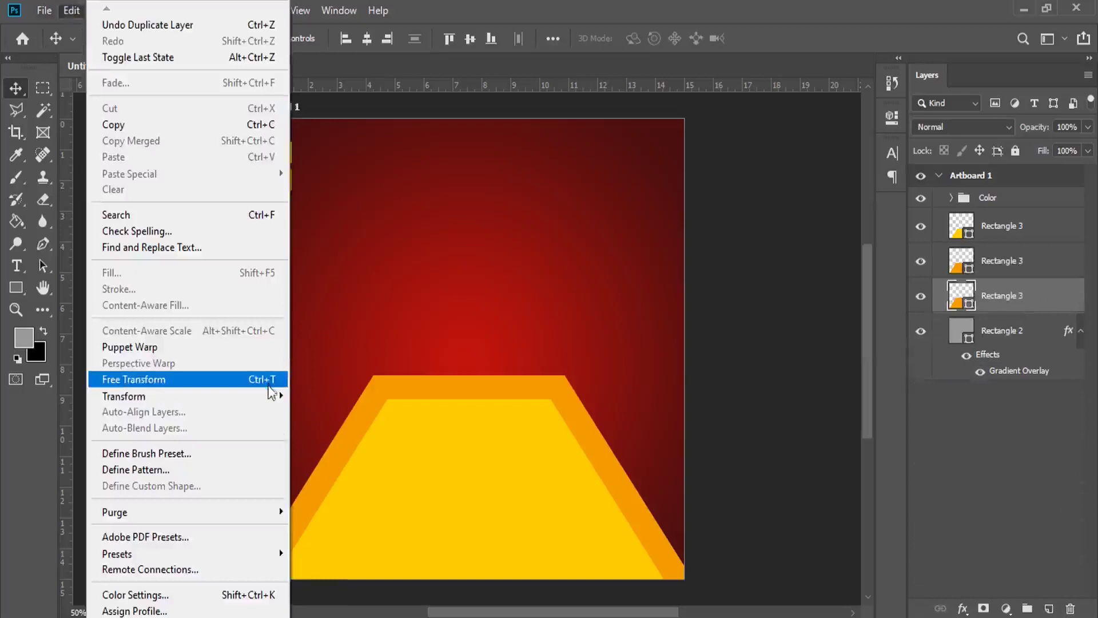
left_click(270, 383)
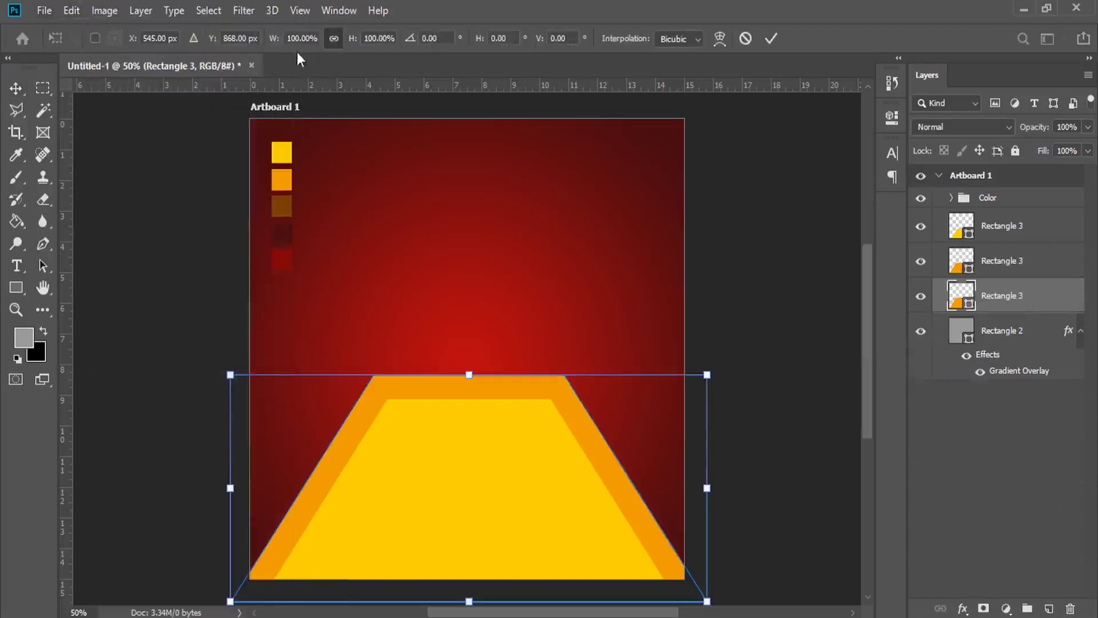
left_click_drag(274, 41, 346, 243)
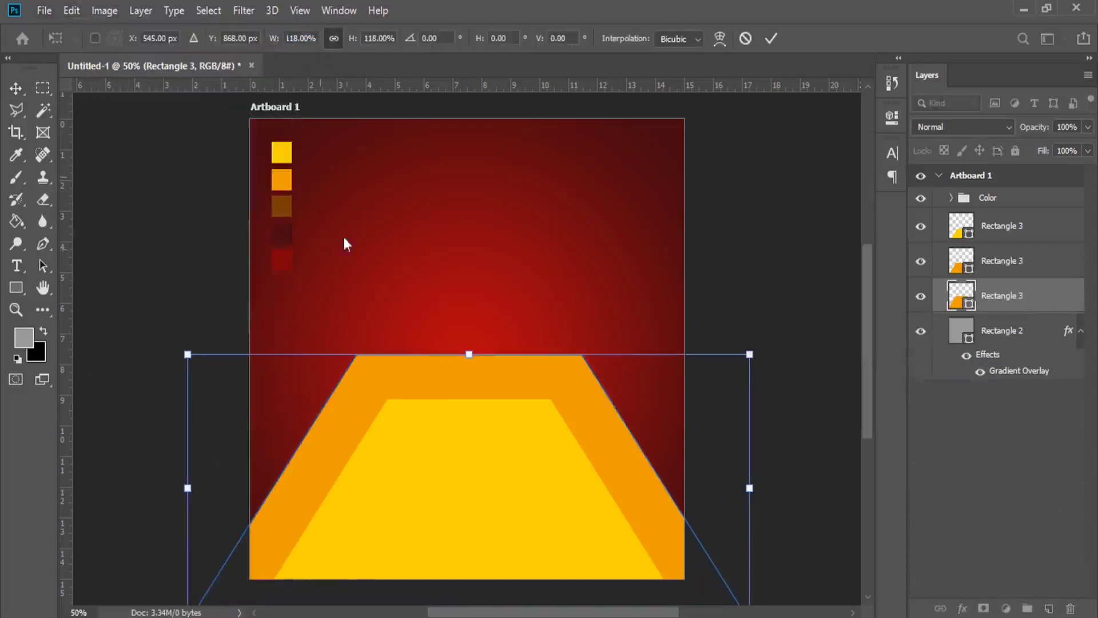
key("Return")
- Fill the 118% copy with the dark brown swatch colour
double_click(961, 302)
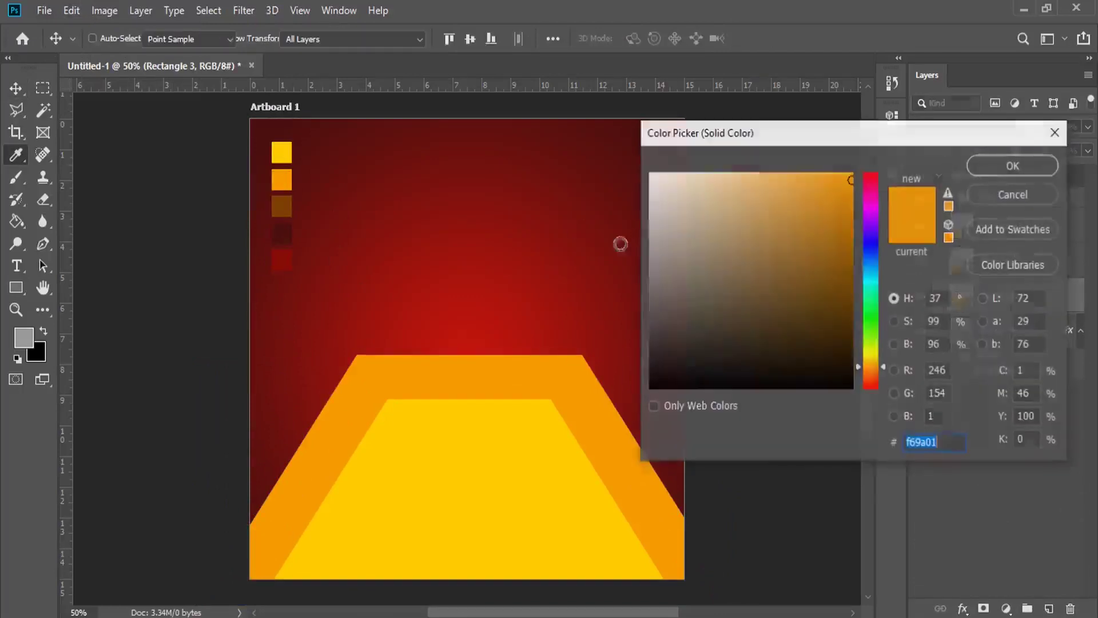
left_click(286, 232)
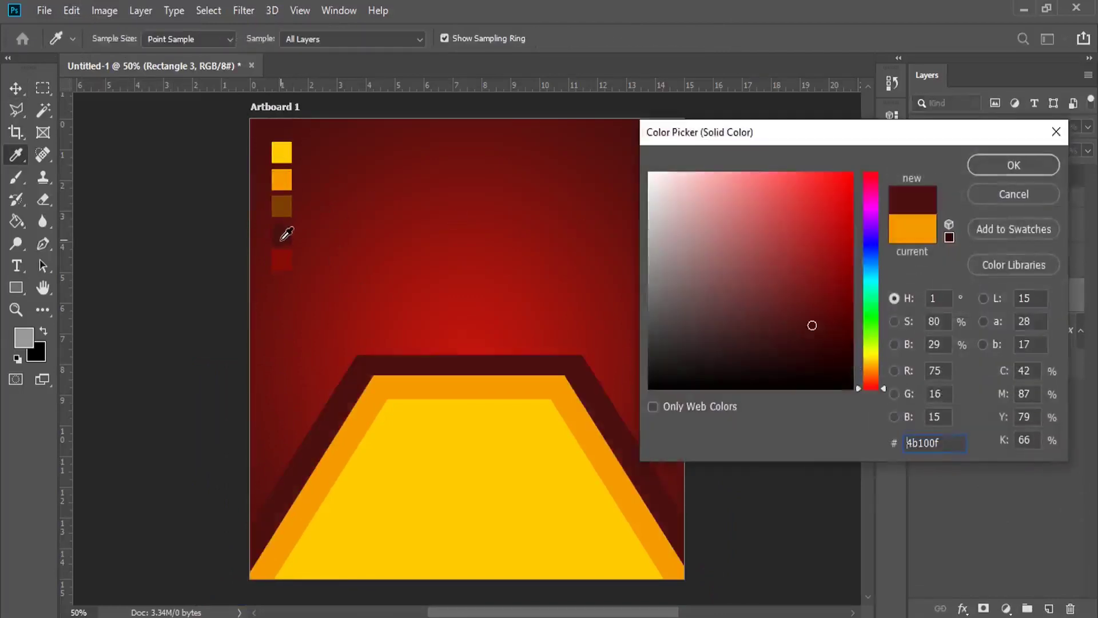
left_click(287, 202)
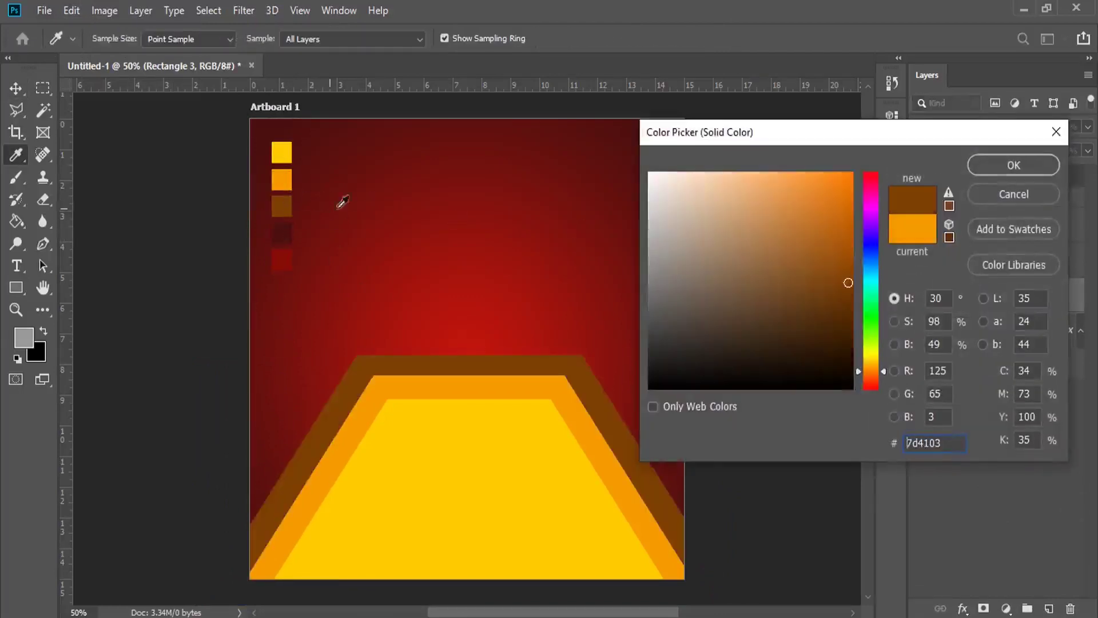
left_click(1007, 165)
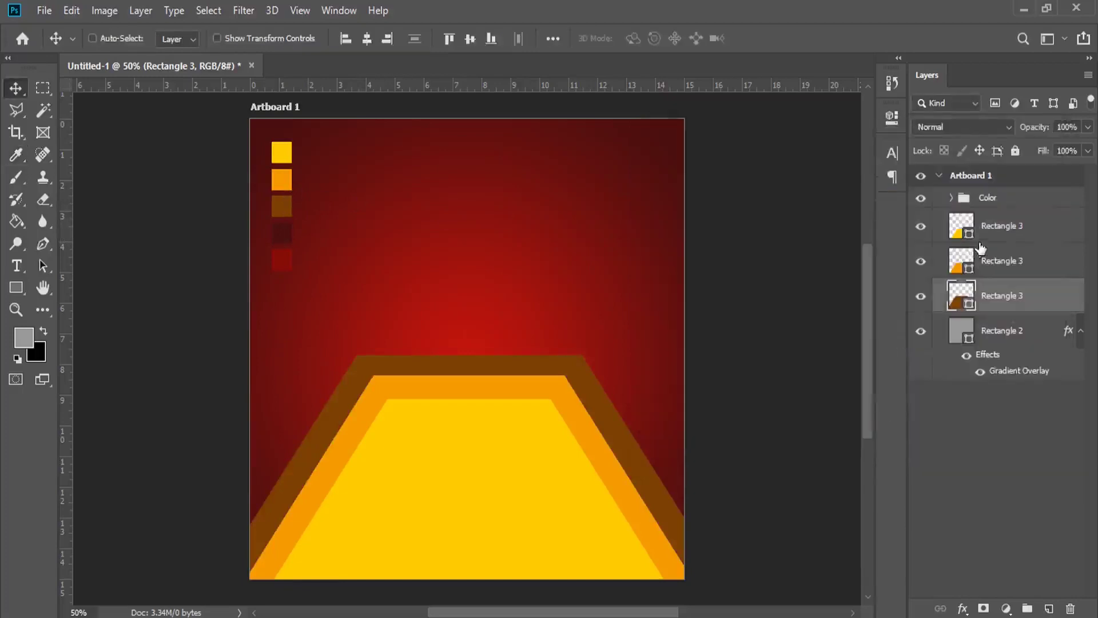
- Select all three trapezoid layers together
left_click(1001, 229)
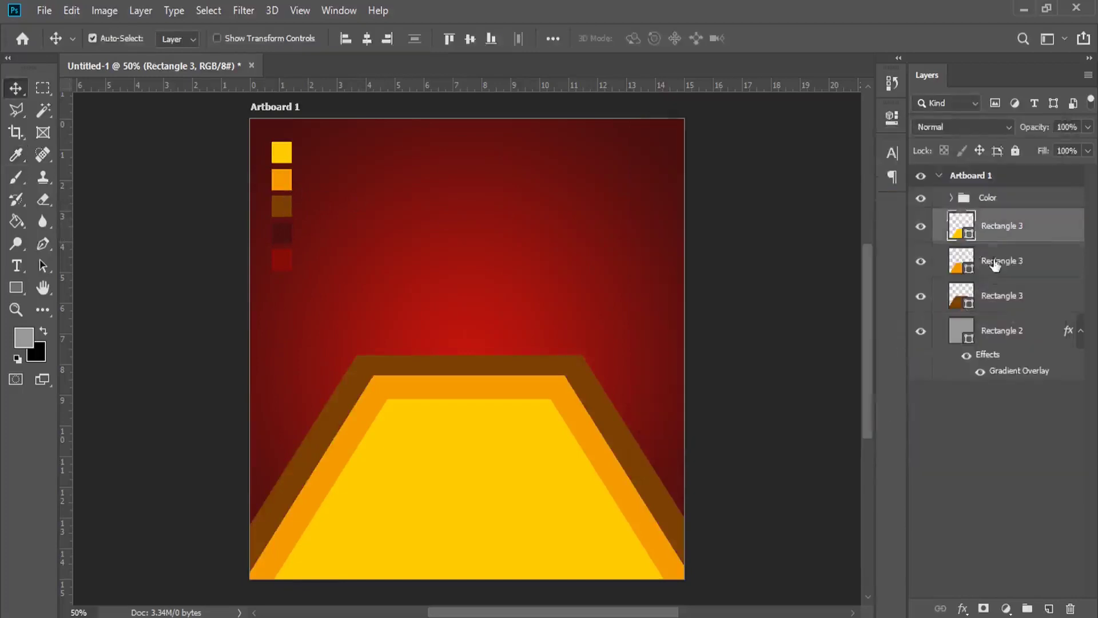
left_click(996, 263, "shift")
left_click(975, 295, "shift")
left_click(75, 13)
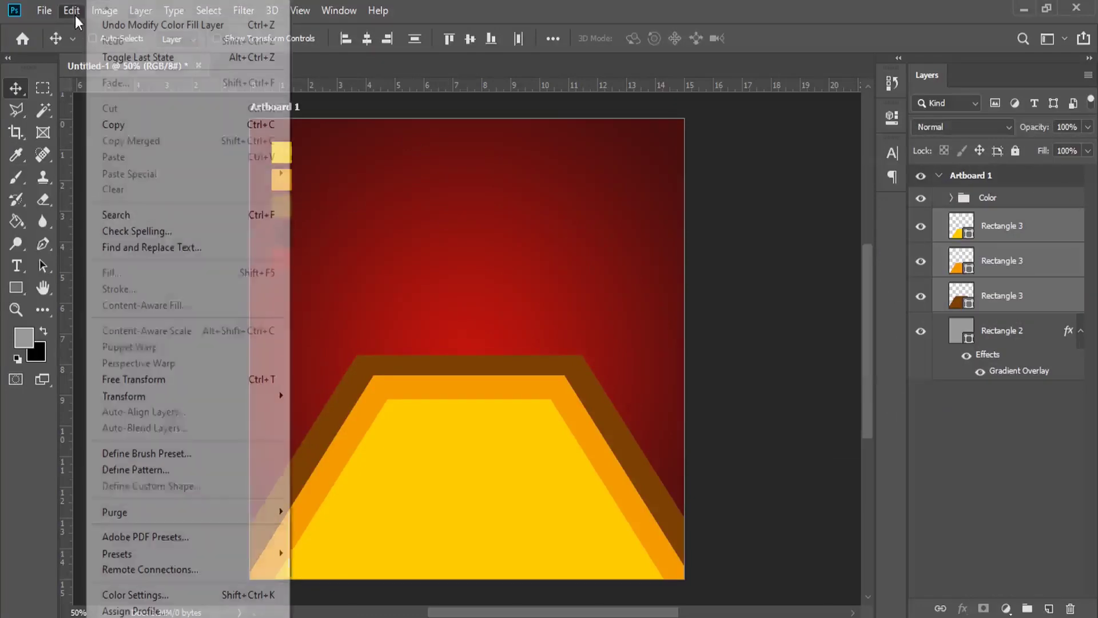
- Pull the three trapezoids' tops inward in perspective and squash the stack to about 89% height
left_click(170, 375)
right_click(518, 398)
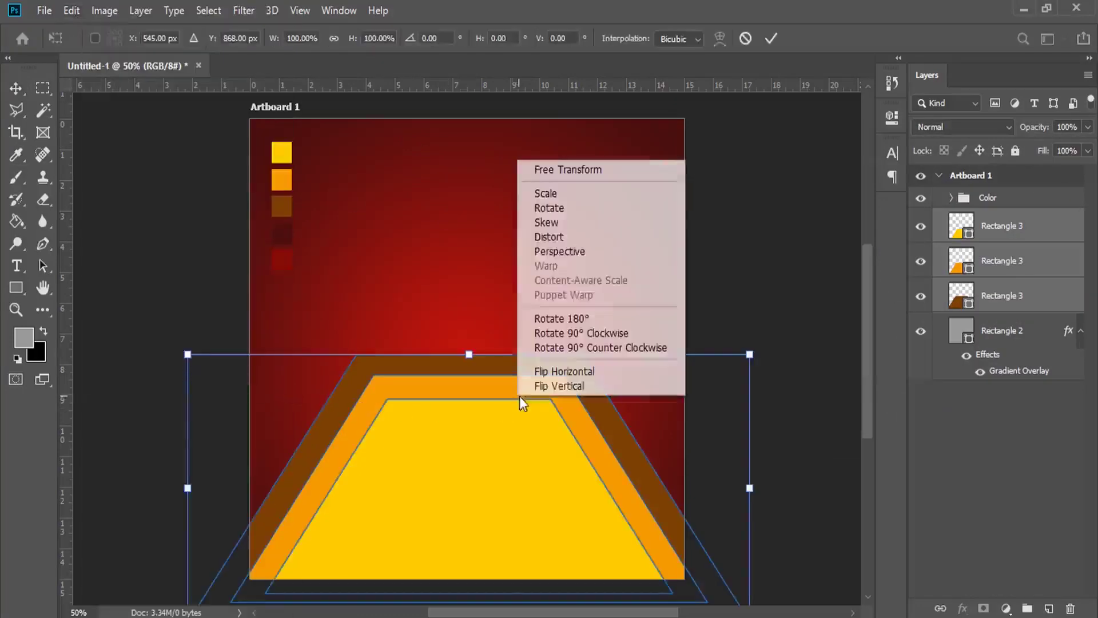
left_click(558, 251)
left_click_drag(750, 354, 640, 363)
right_click(461, 367)
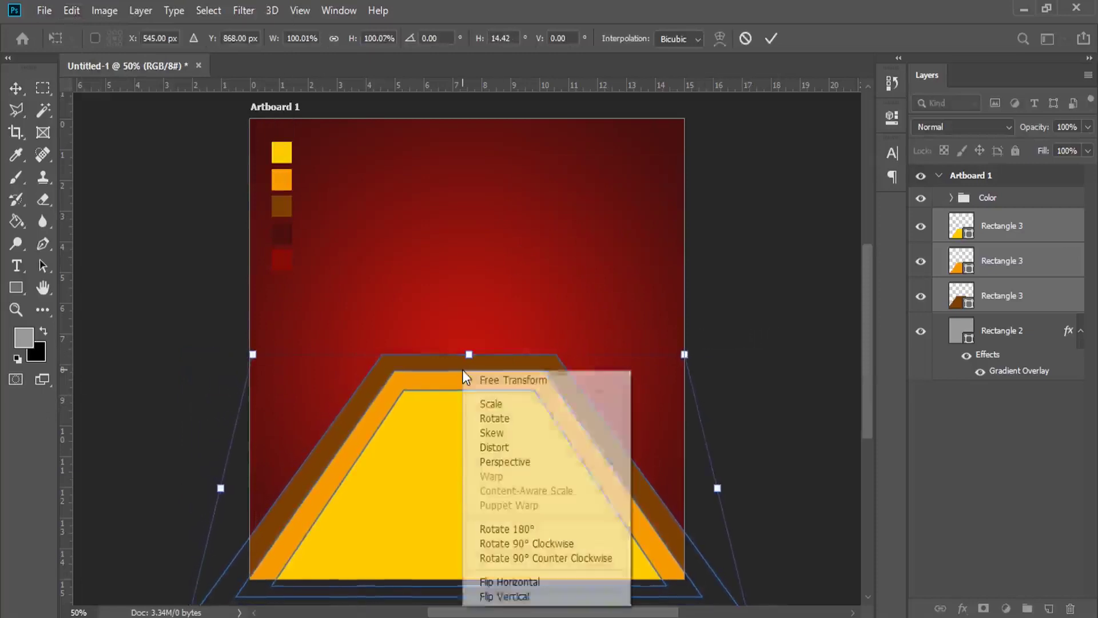
left_click(468, 380)
left_click_drag(469, 353, 469, 382)
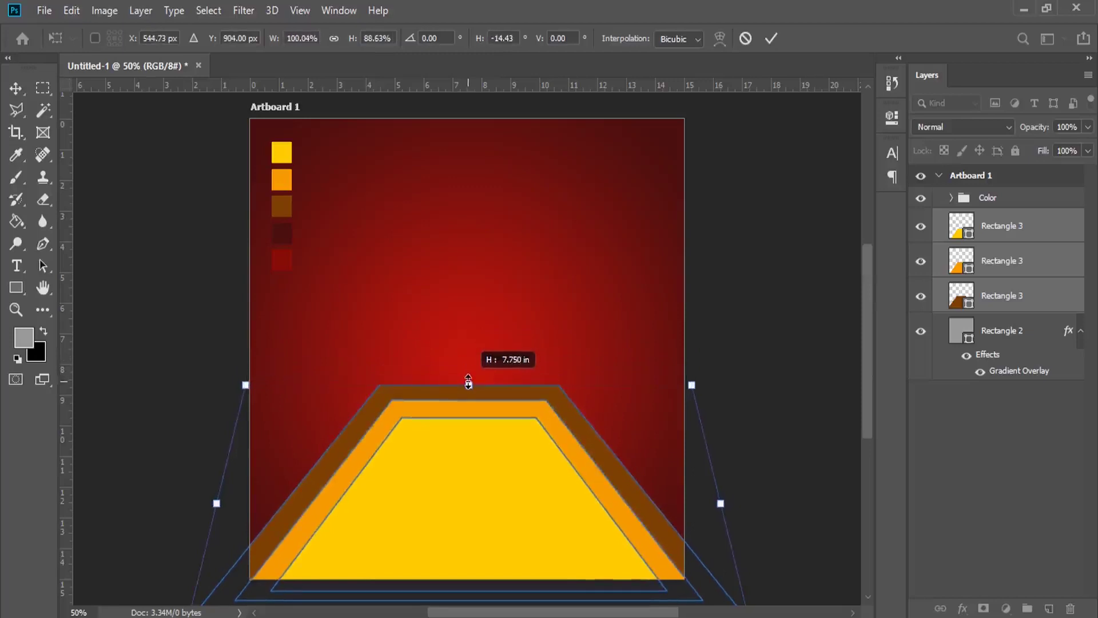
key("Return")
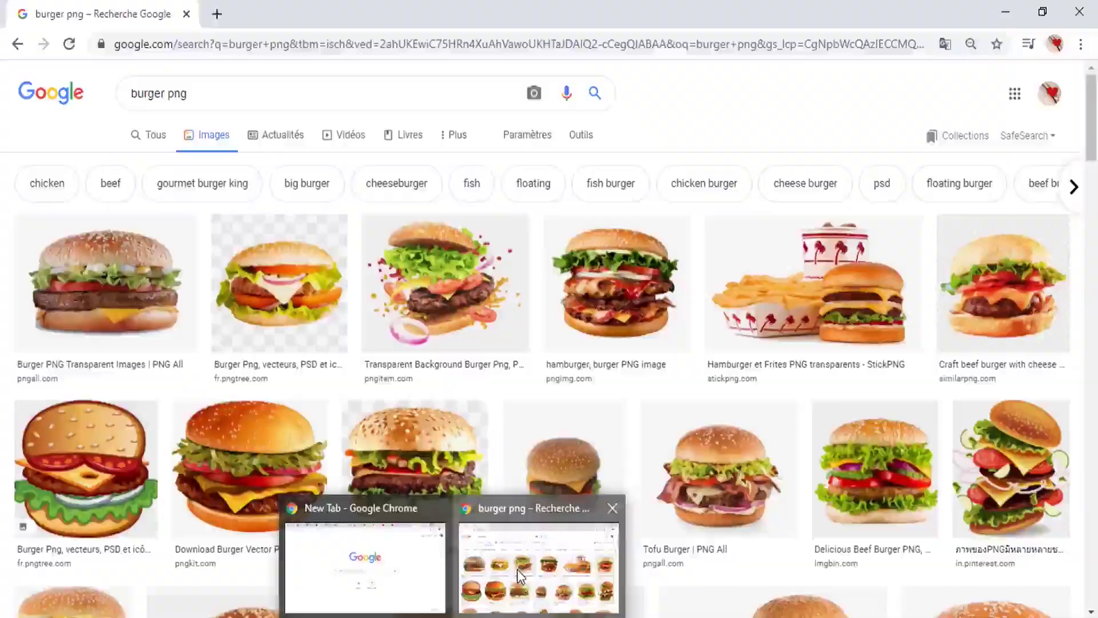
- Rerun the 'burger png' Google image search filtered to Large images
left_click(517, 568)
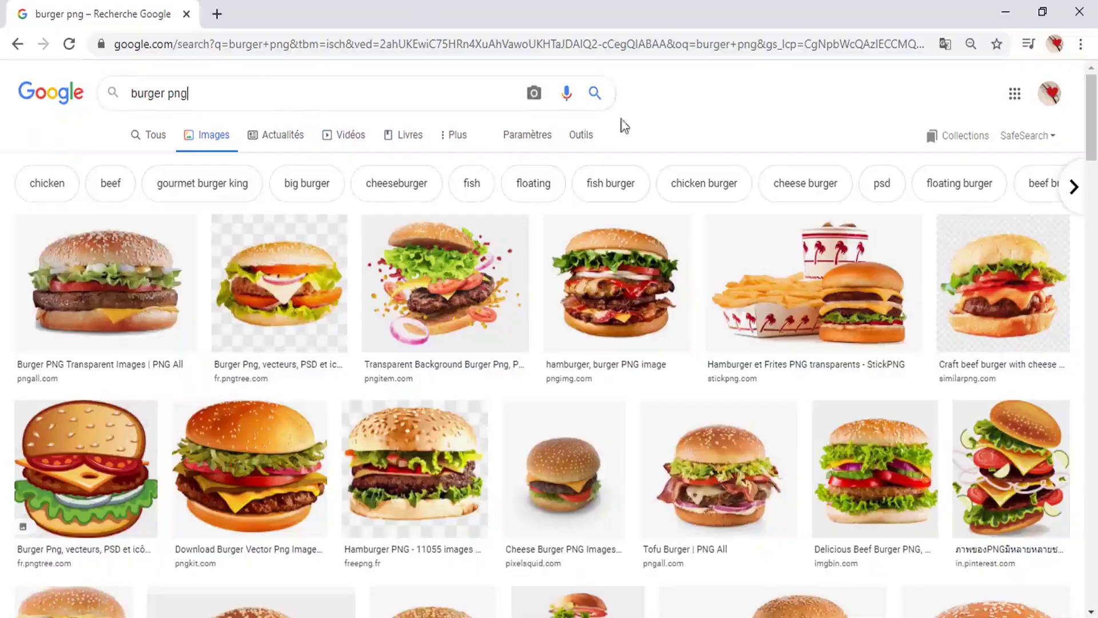
left_click(595, 92)
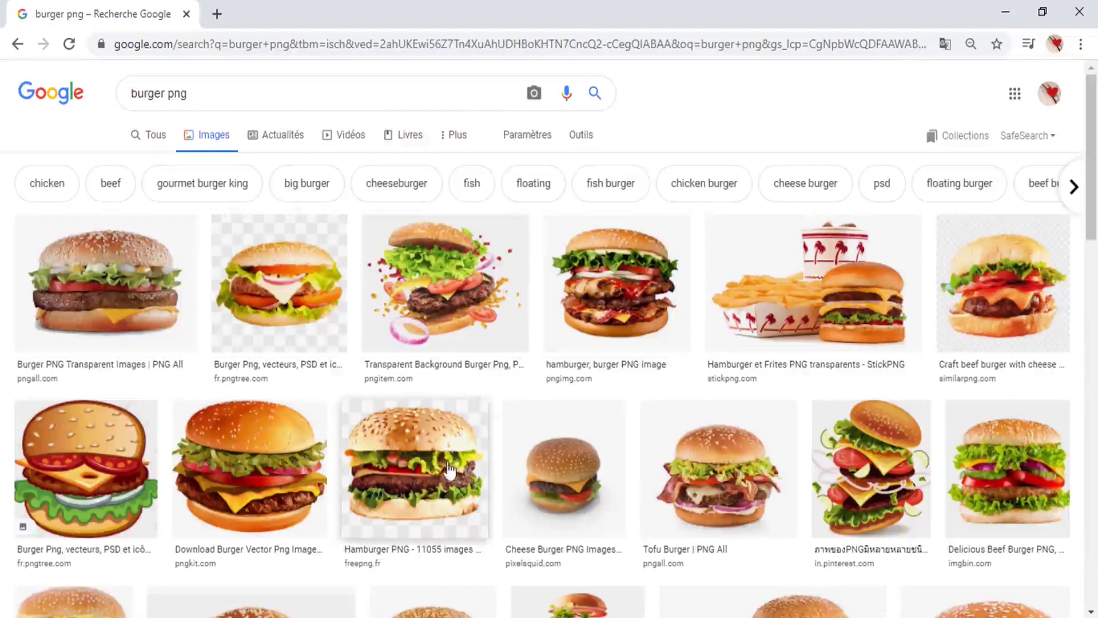
left_click(581, 136)
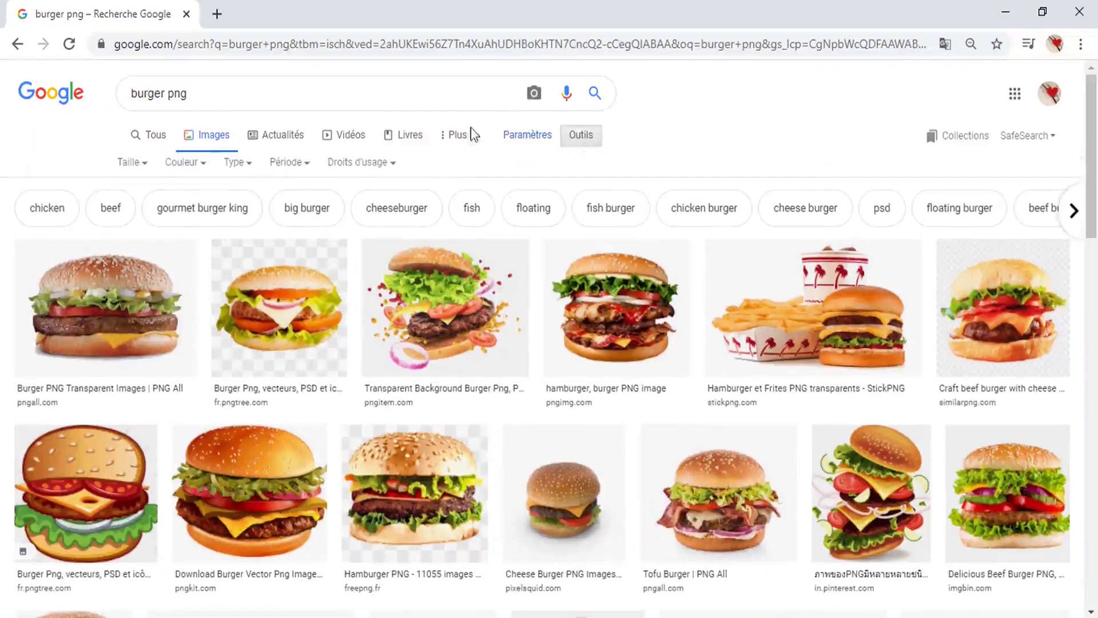
left_click(123, 165)
left_click(180, 211)
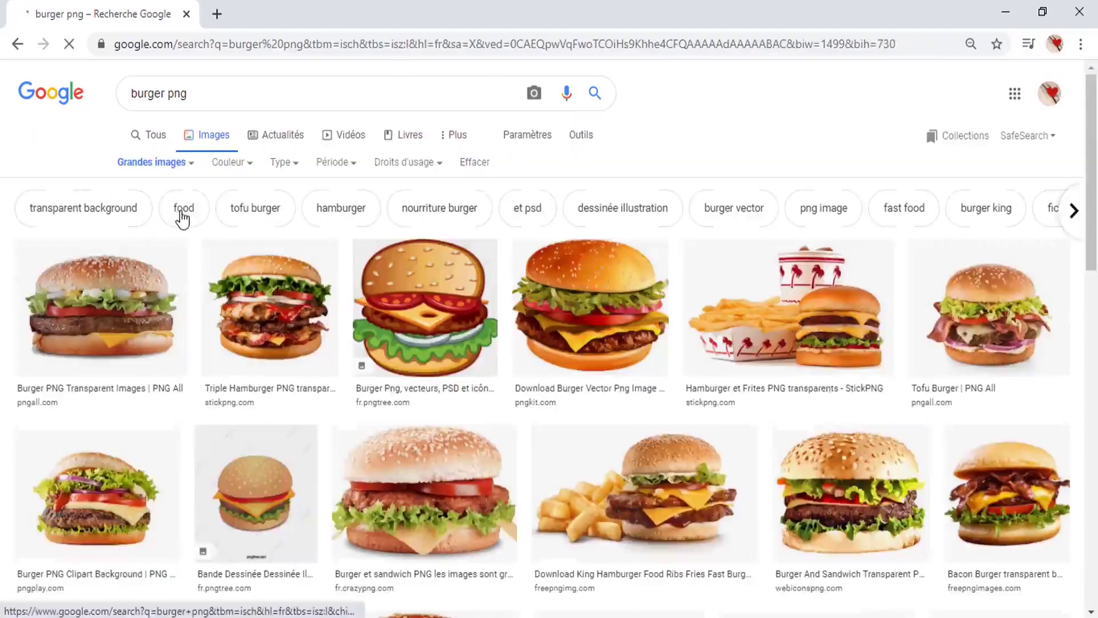
- Preview the Burger PNG Clipart Background image and move the placed burger onto the platform
scroll(186, 311, "down", 3)
left_click(175, 317)
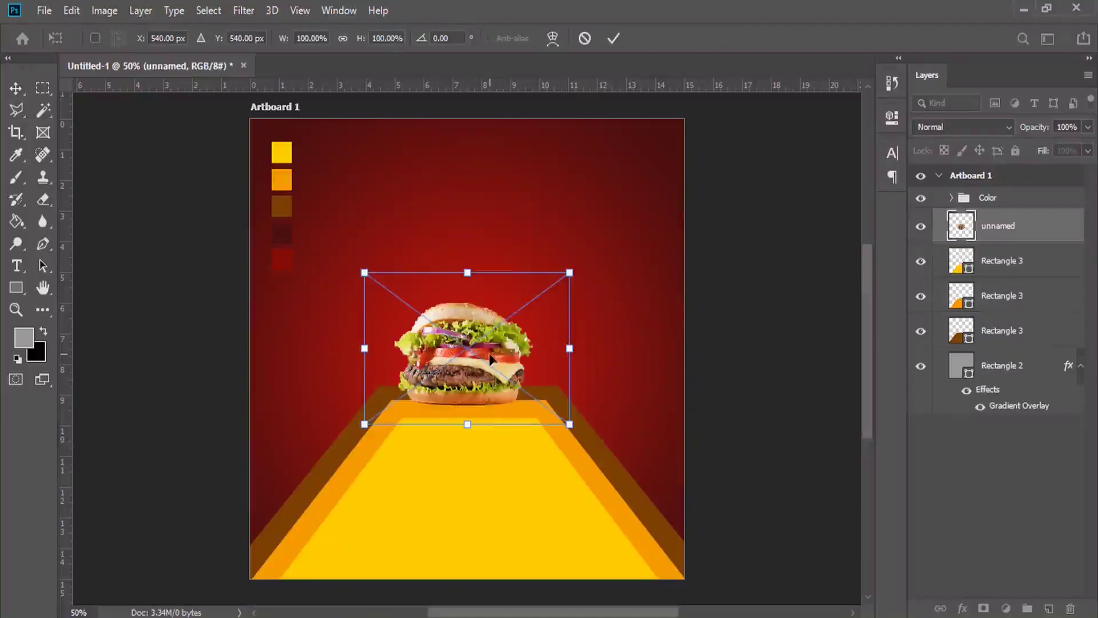
left_click_drag(495, 404, 509, 480)
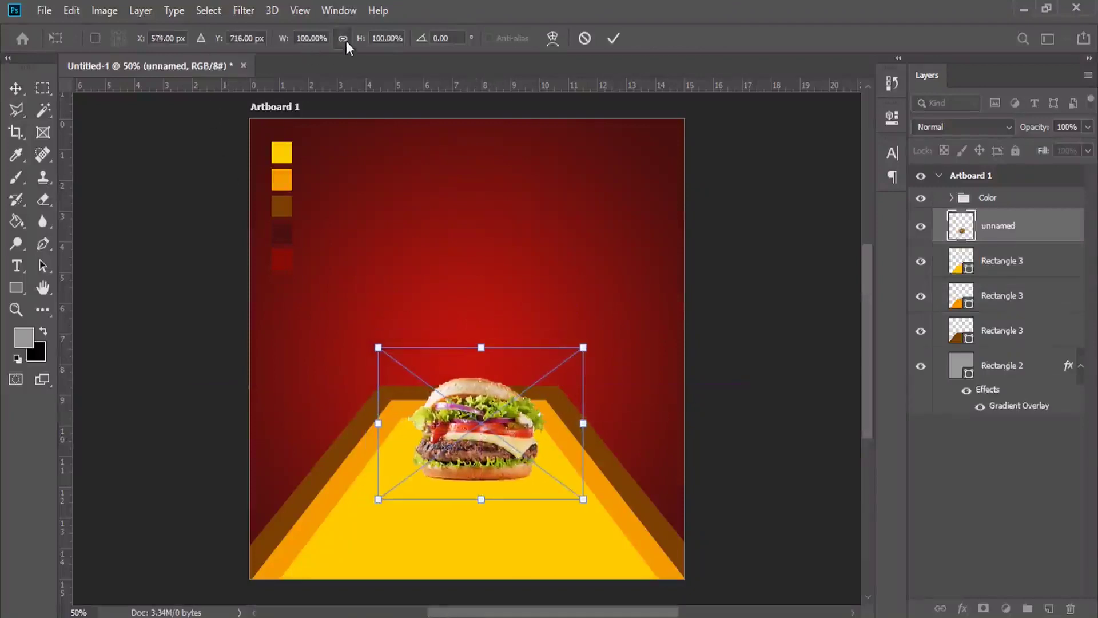
- Scale the burger proportionally to about 215% and position it over the yellow platform
left_click_drag(283, 38, 355, 57)
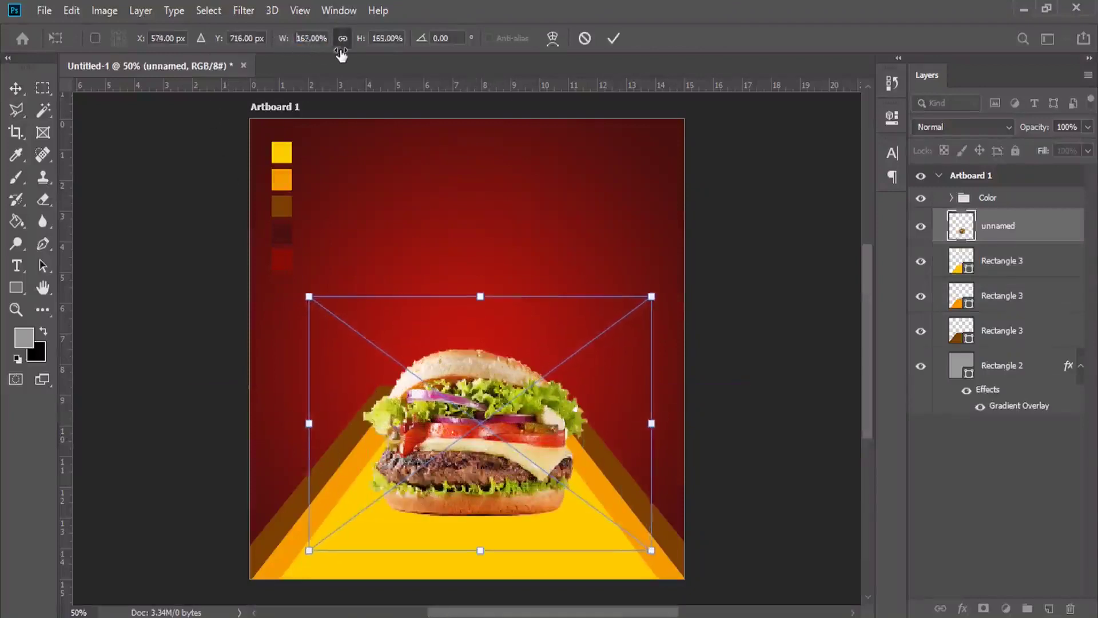
left_click_drag(457, 401, 462, 363)
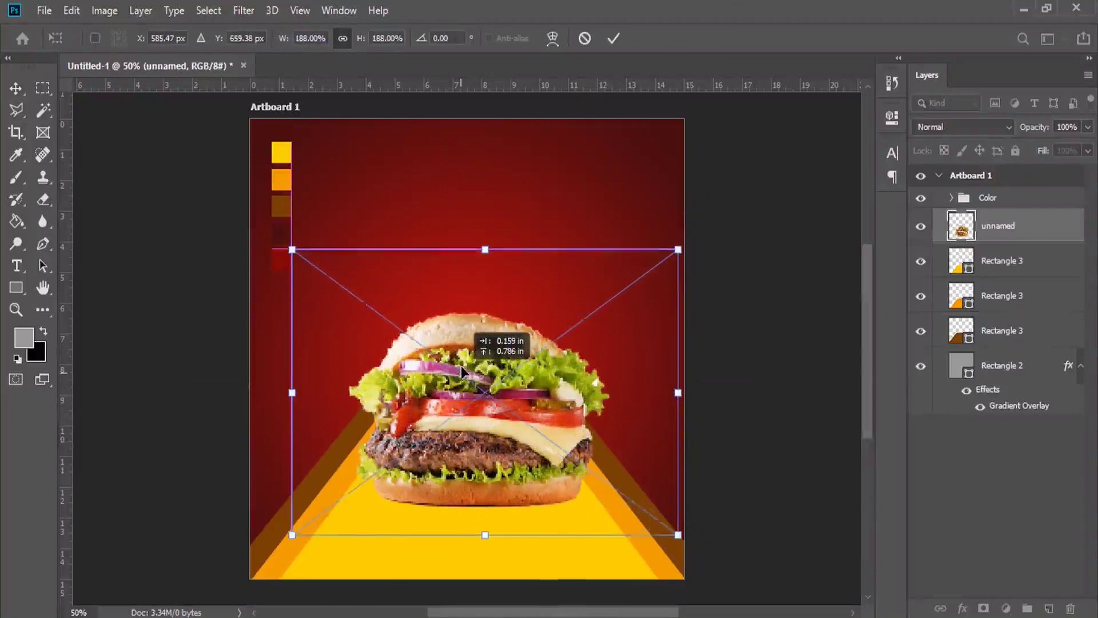
mouse_move(285, 42)
left_mouse_down()
mouse_move(312, 45)
mouse_move(303, 48)
left_mouse_up()
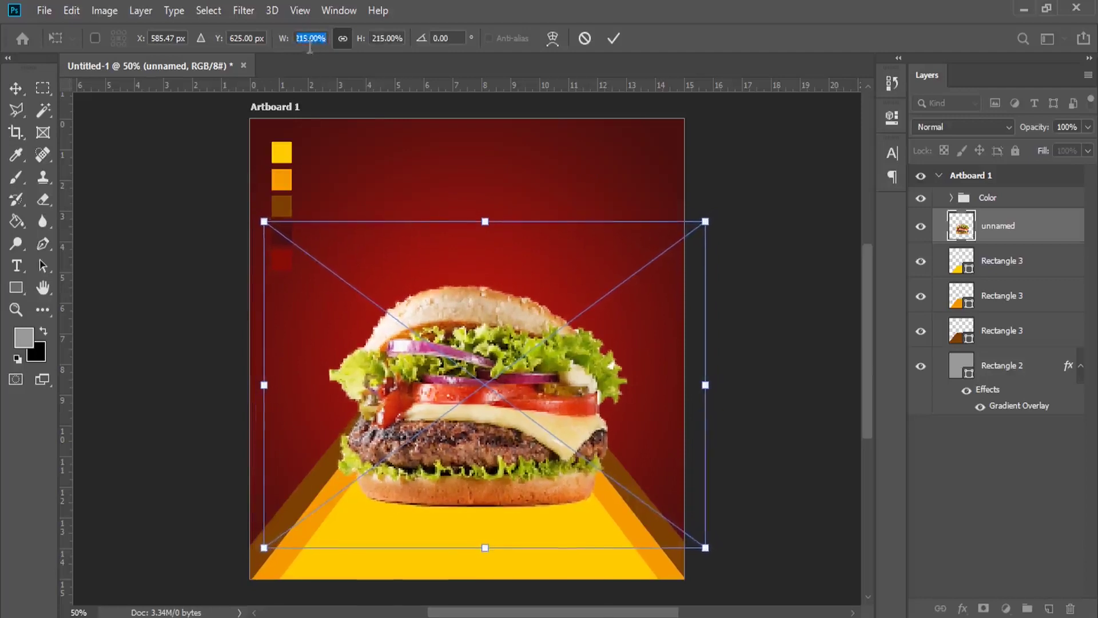
key("Return")
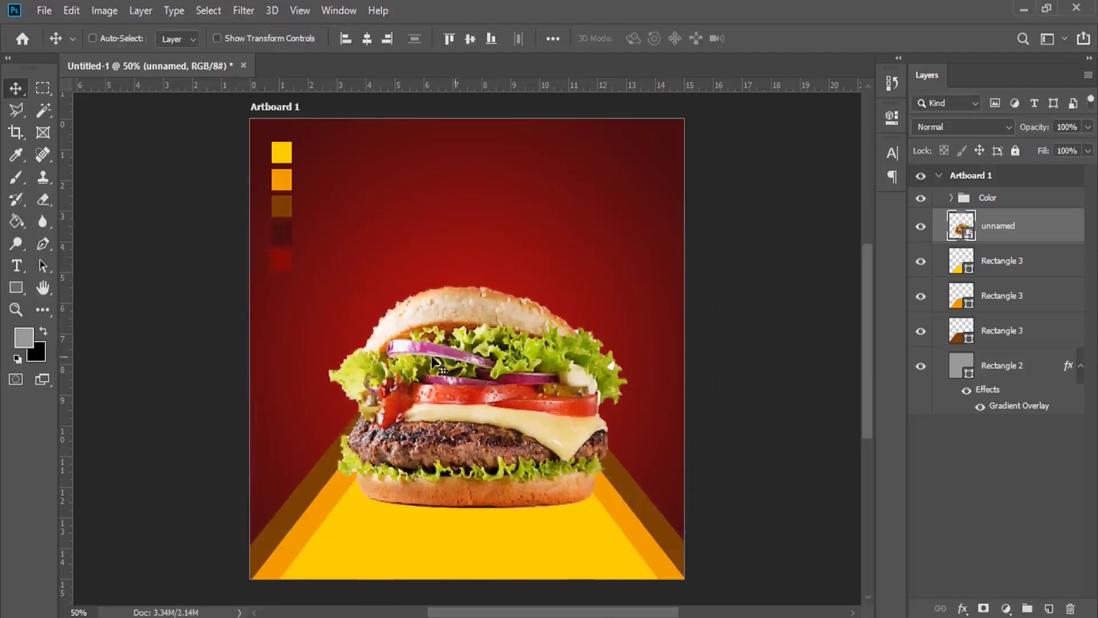
left_click(104, 10)
mouse_move(129, 55)
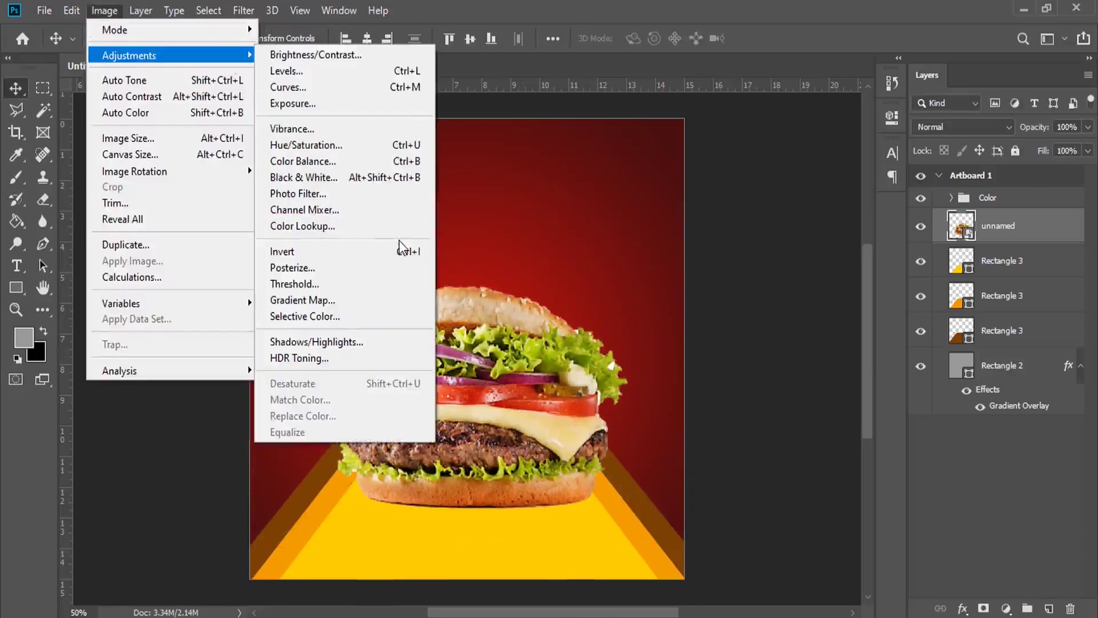
- Apply Hue/Saturation with Saturation +28 to the burger, then select the top Rectangle 3 layer
left_click(1033, 232)
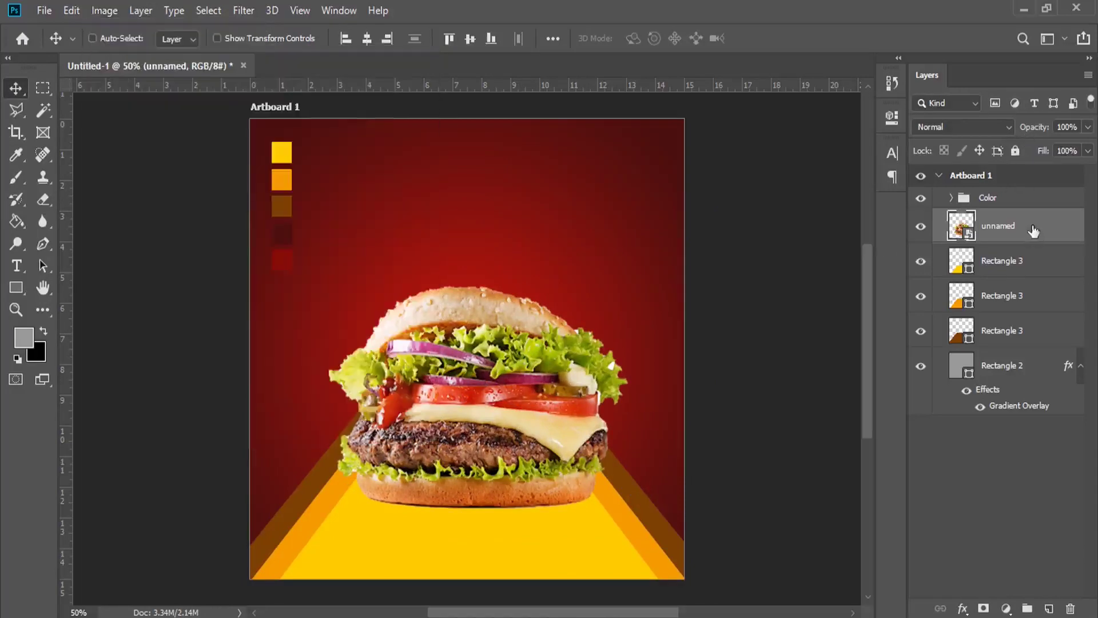
left_click(104, 10)
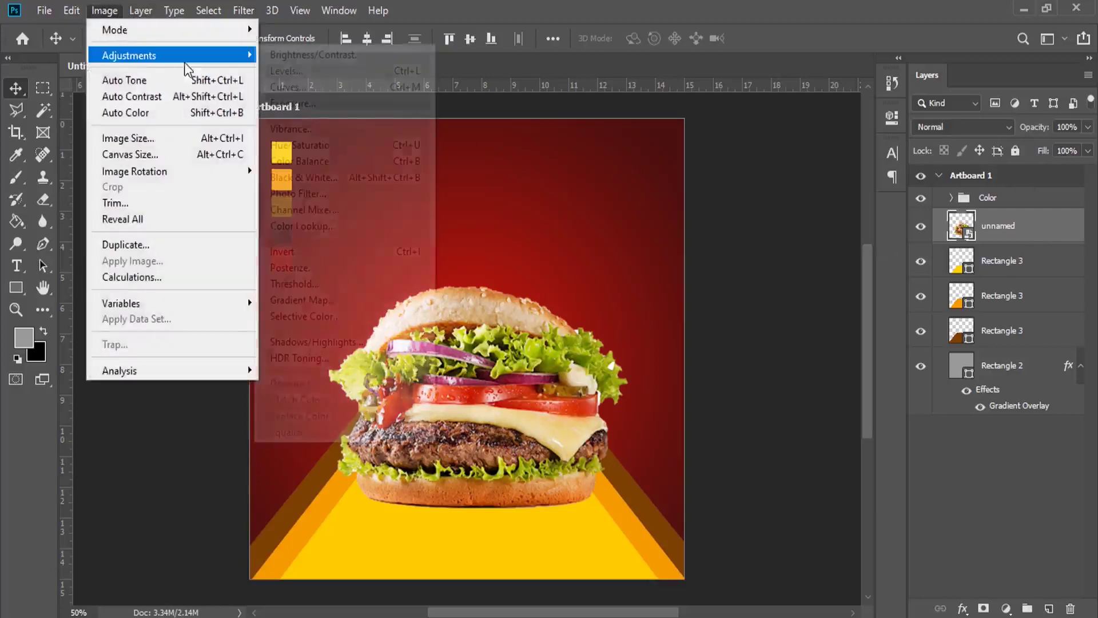
left_click(342, 147)
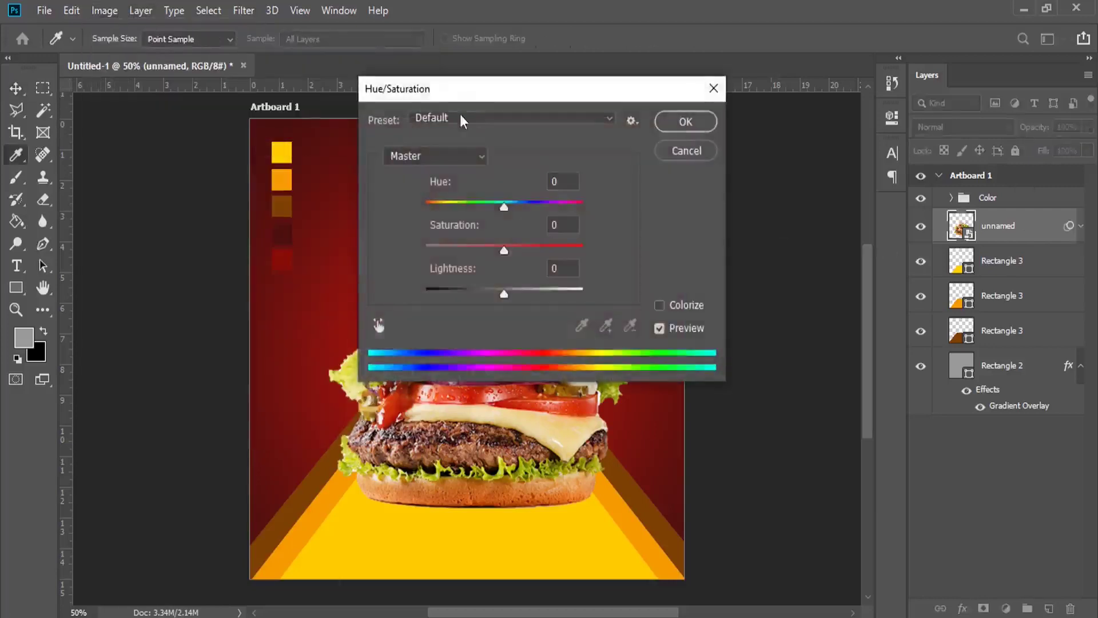
left_click_drag(459, 90, 678, 86)
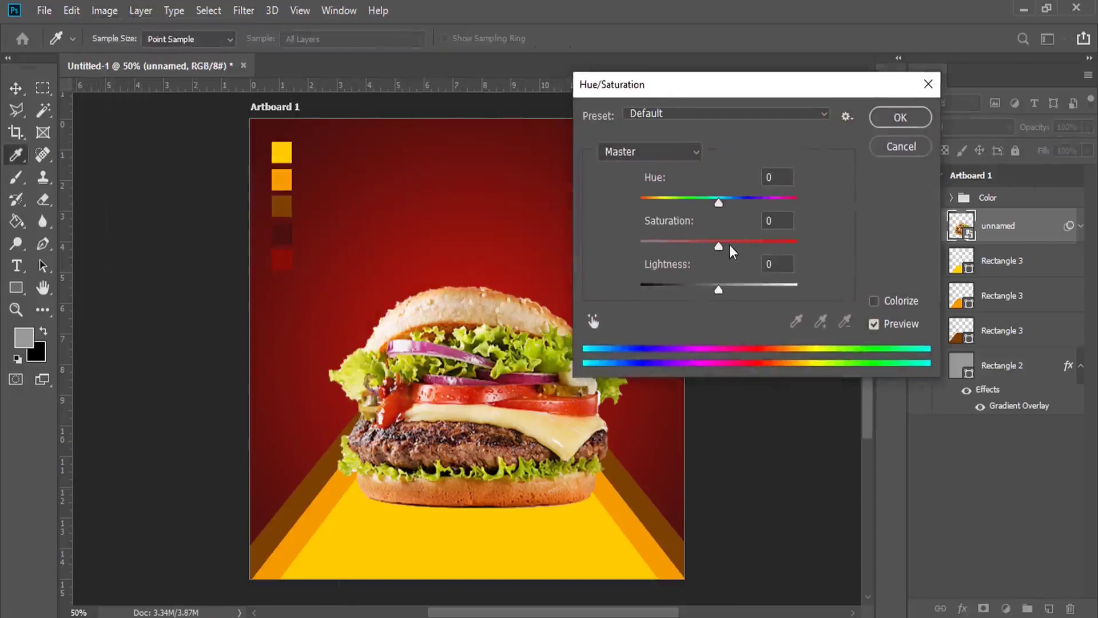
mouse_move(729, 245)
left_mouse_down()
mouse_move(754, 245)
mouse_move(741, 245)
left_mouse_up()
left_click(902, 117)
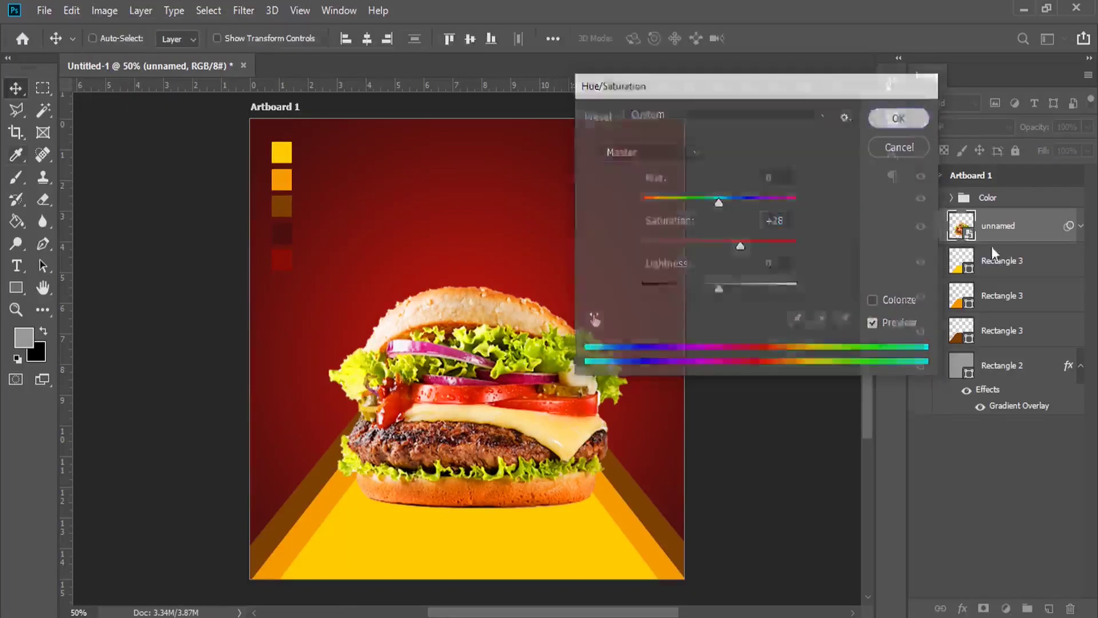
left_click(1081, 226)
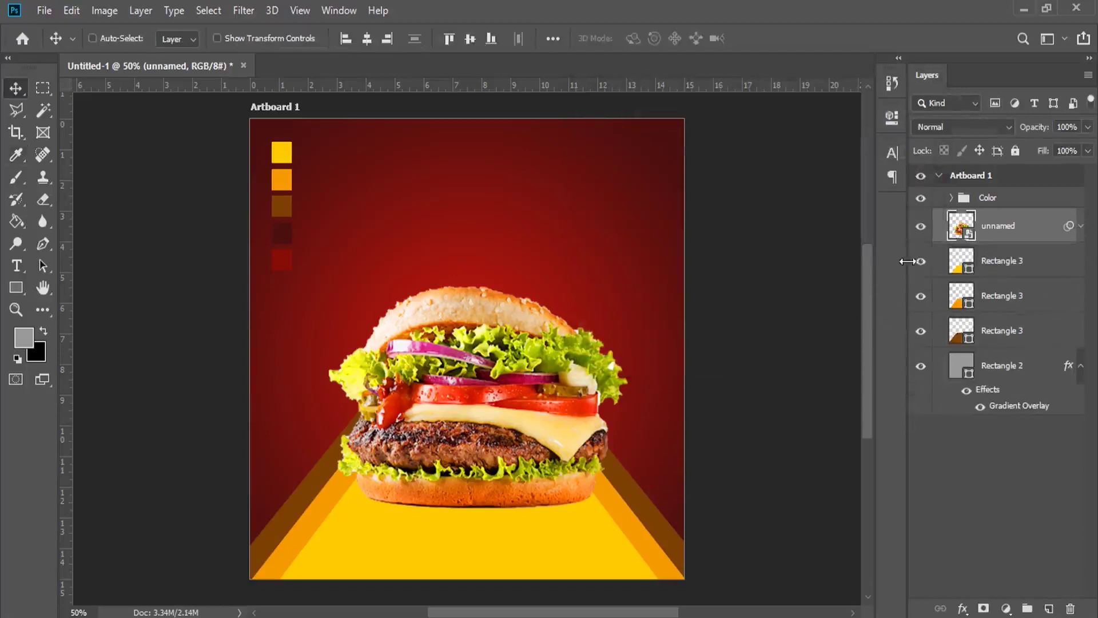
left_click(1020, 269)
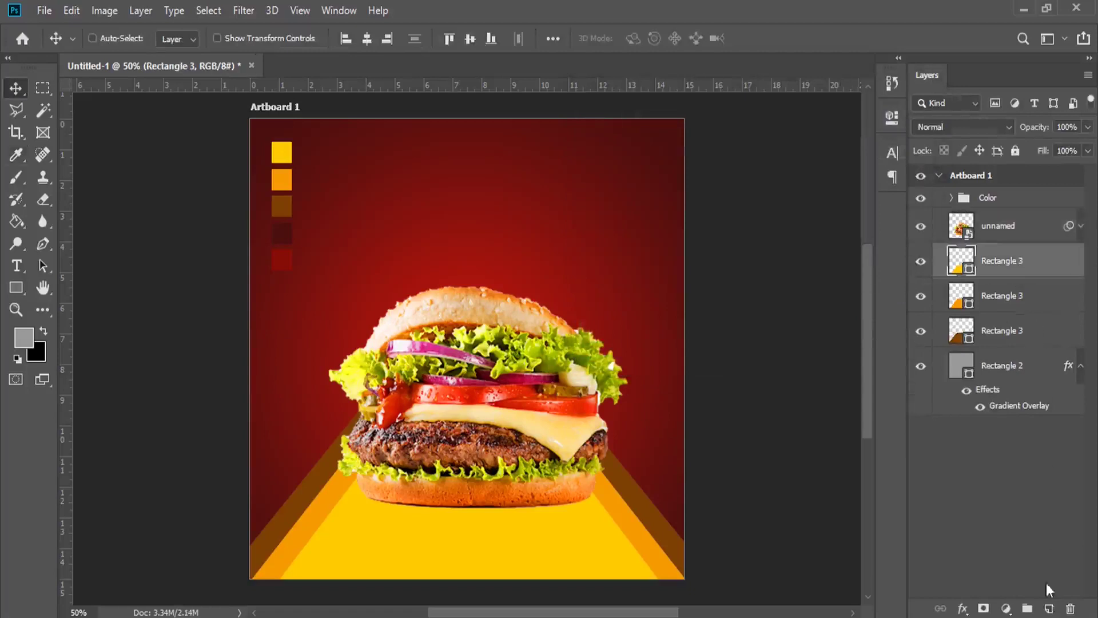
- On a new layer above Rectangle 3, paint a soft black brush dab
left_click(1048, 609)
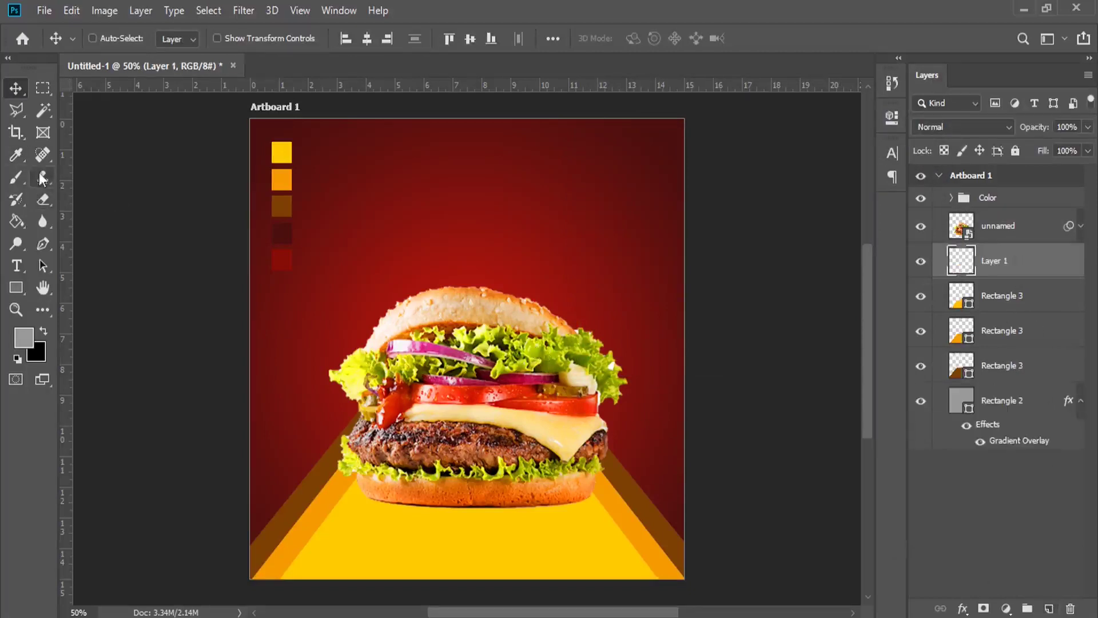
left_click(18, 179)
left_click(23, 176)
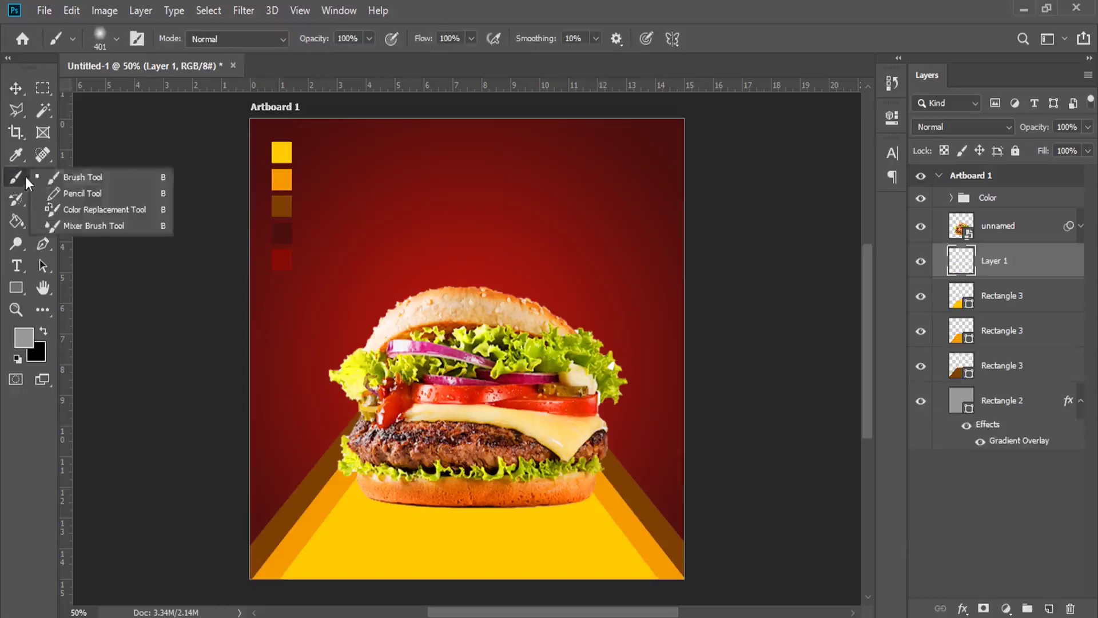
left_click(43, 330)
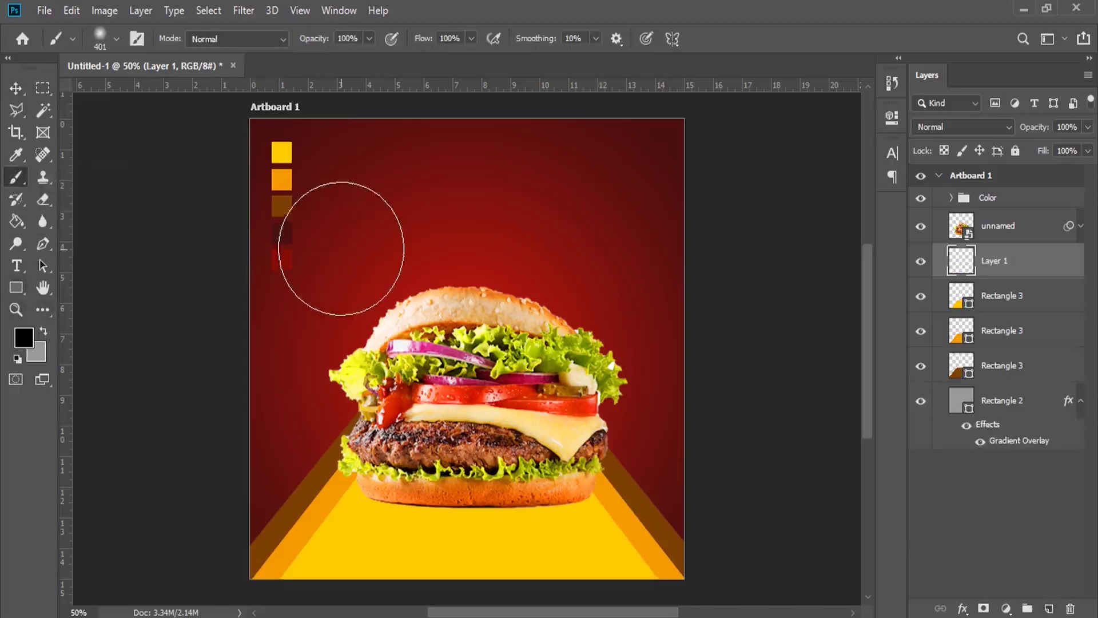
left_click(380, 216)
- Squash and widen the black dab into a flat shadow centred beneath the burger
left_click(71, 10)
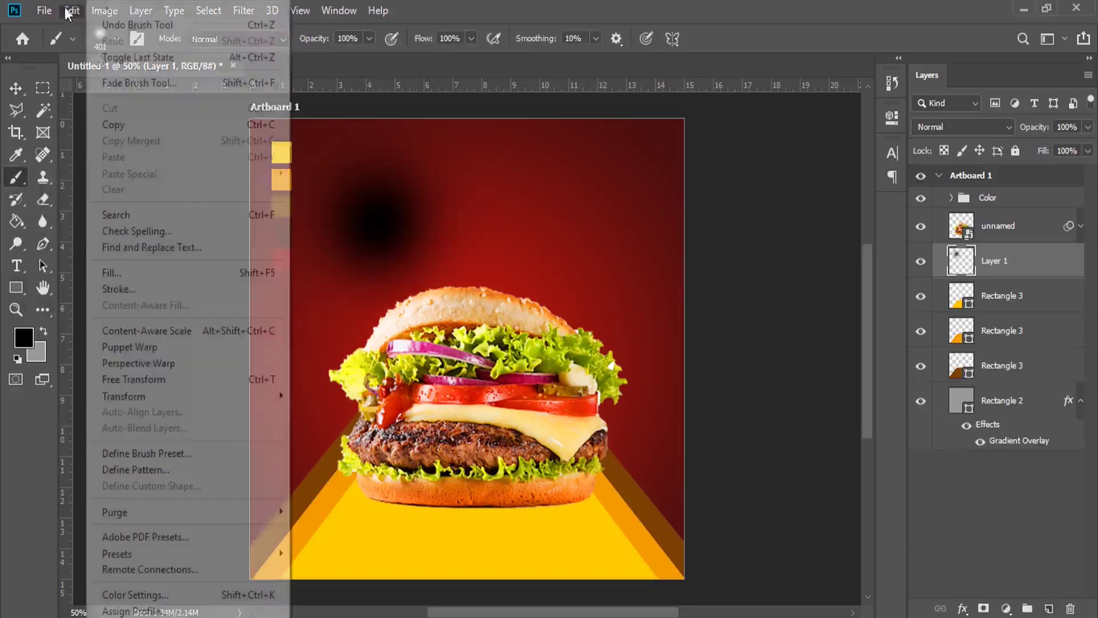
left_click(261, 380)
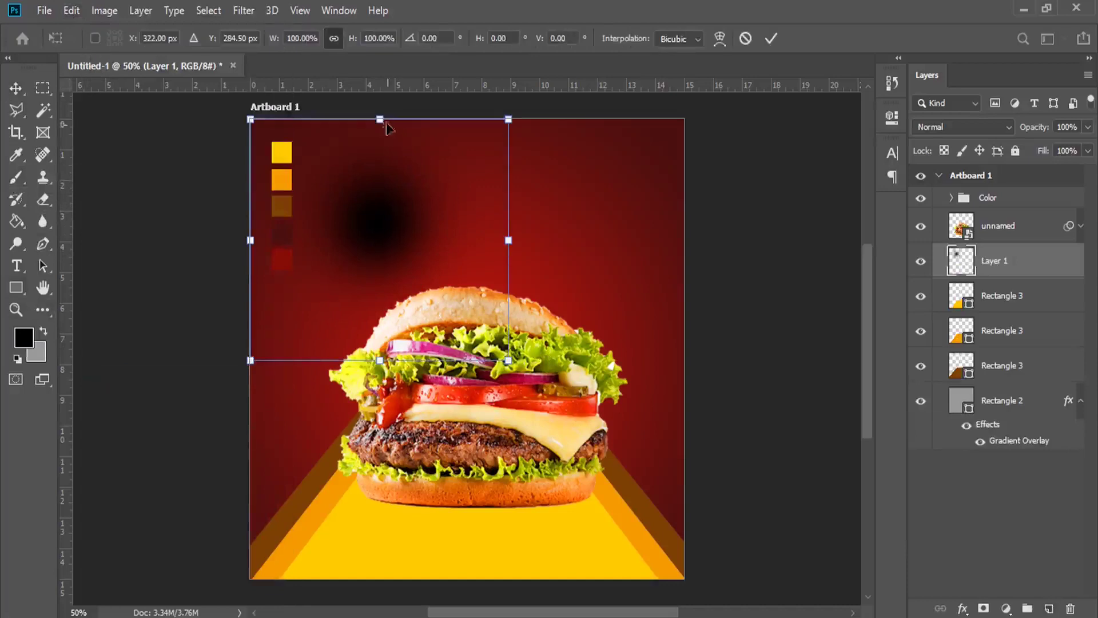
left_click_drag(382, 139, 371, 255)
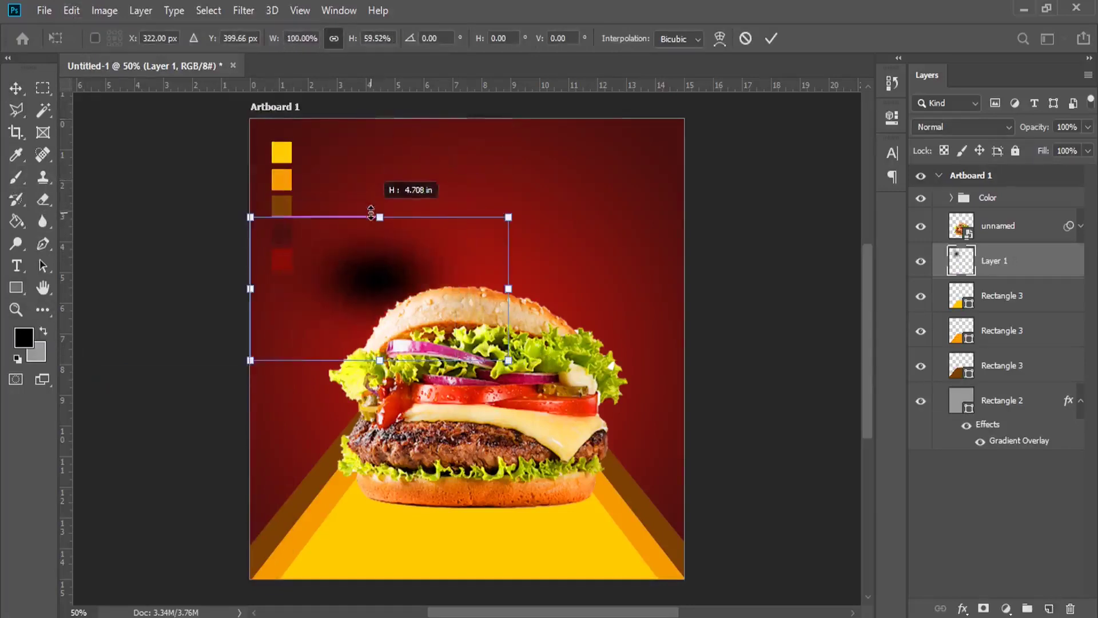
left_click_drag(371, 255, 372, 327)
left_click_drag(426, 348, 515, 504)
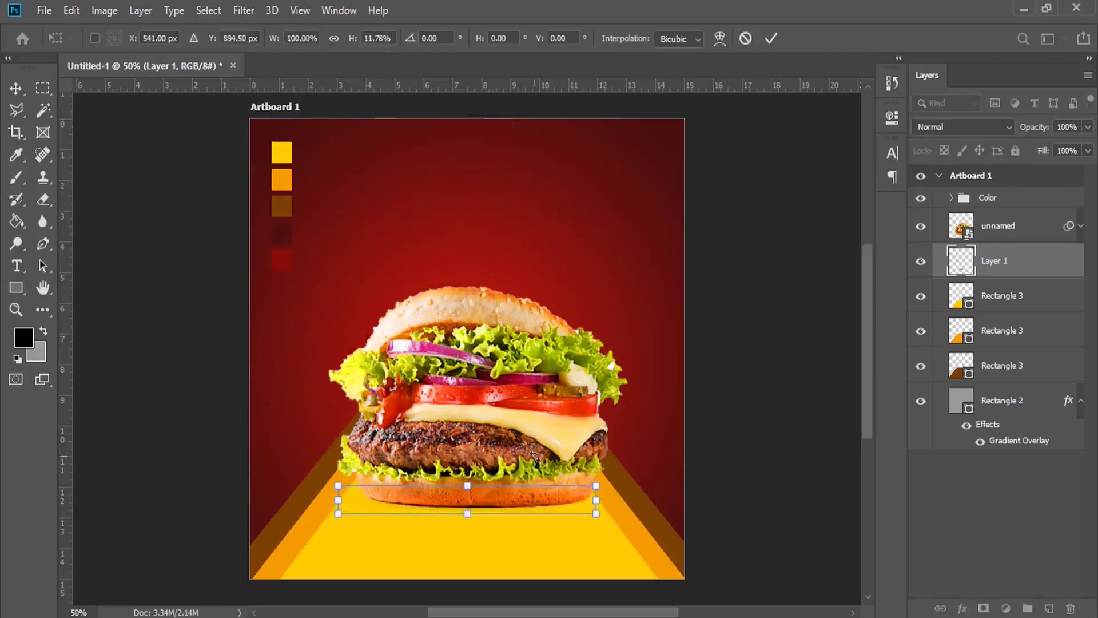
left_click_drag(595, 485, 760, 458)
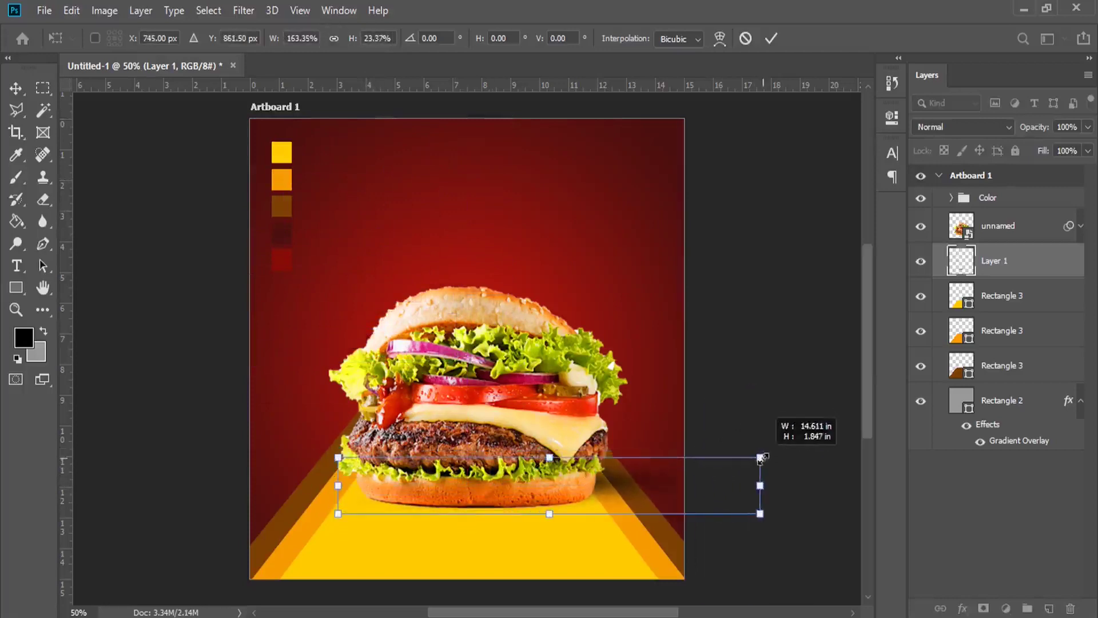
left_click_drag(676, 492, 610, 506)
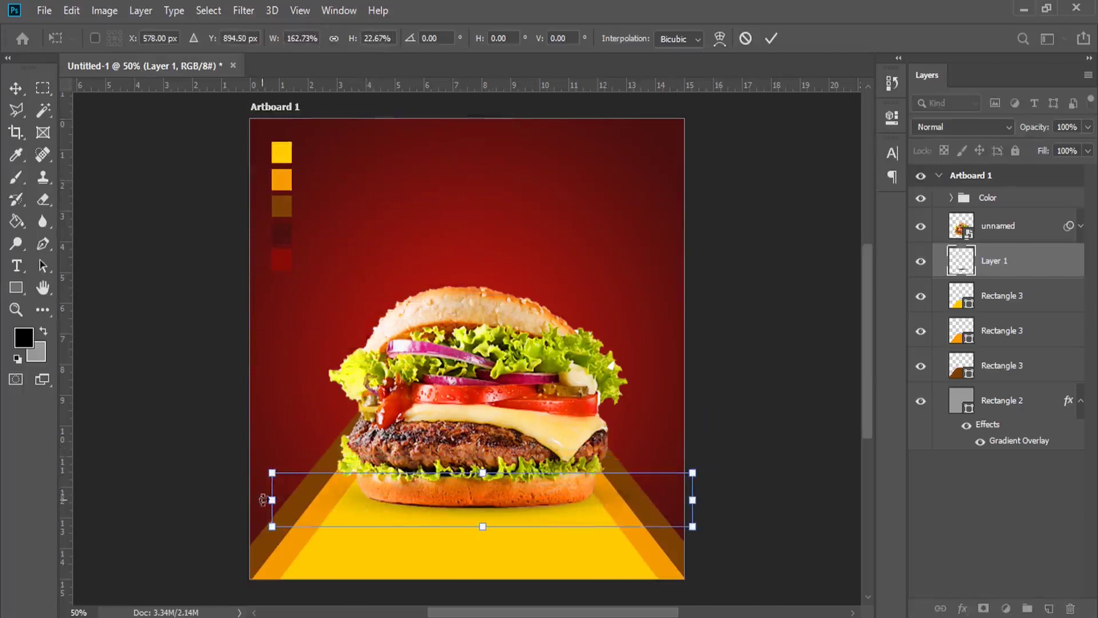
left_click_drag(270, 506, 235, 500)
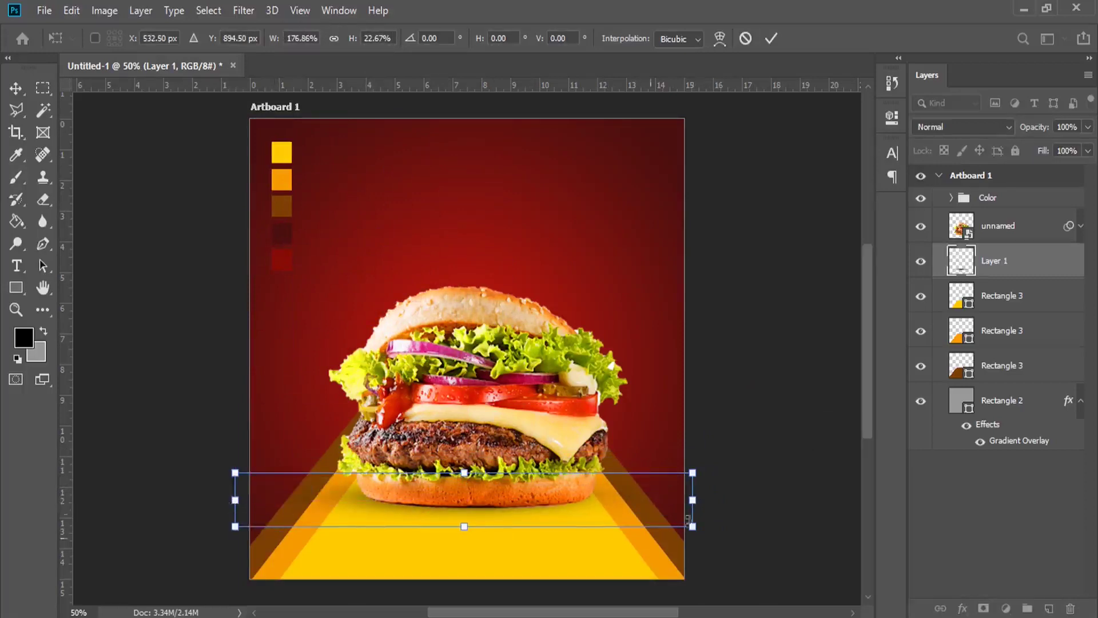
left_click_drag(692, 501, 752, 501)
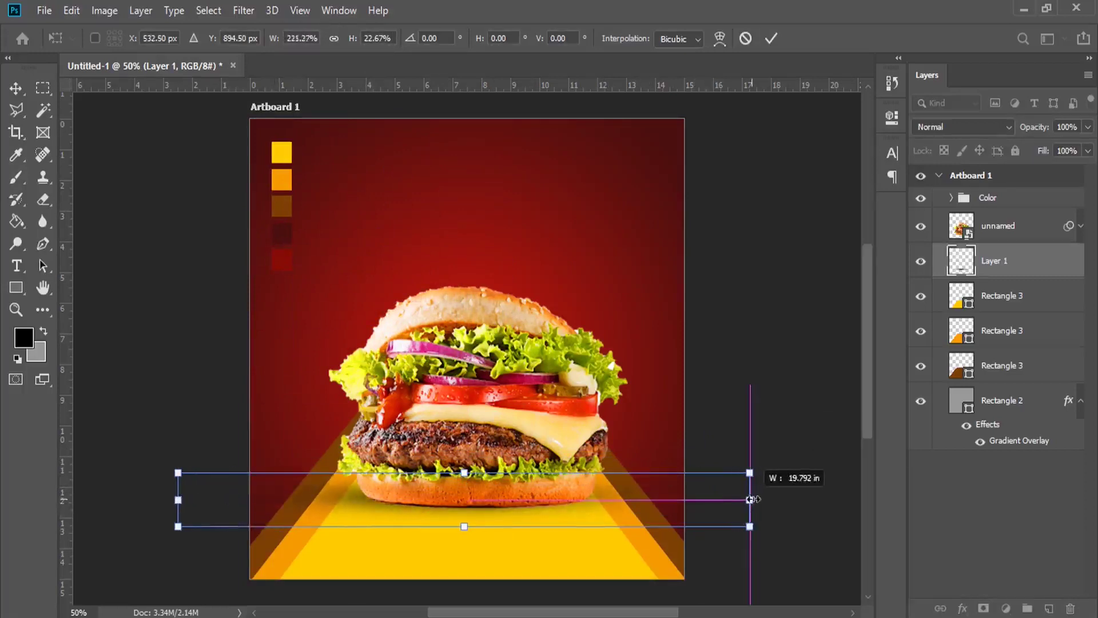
left_click_drag(596, 505, 581, 498)
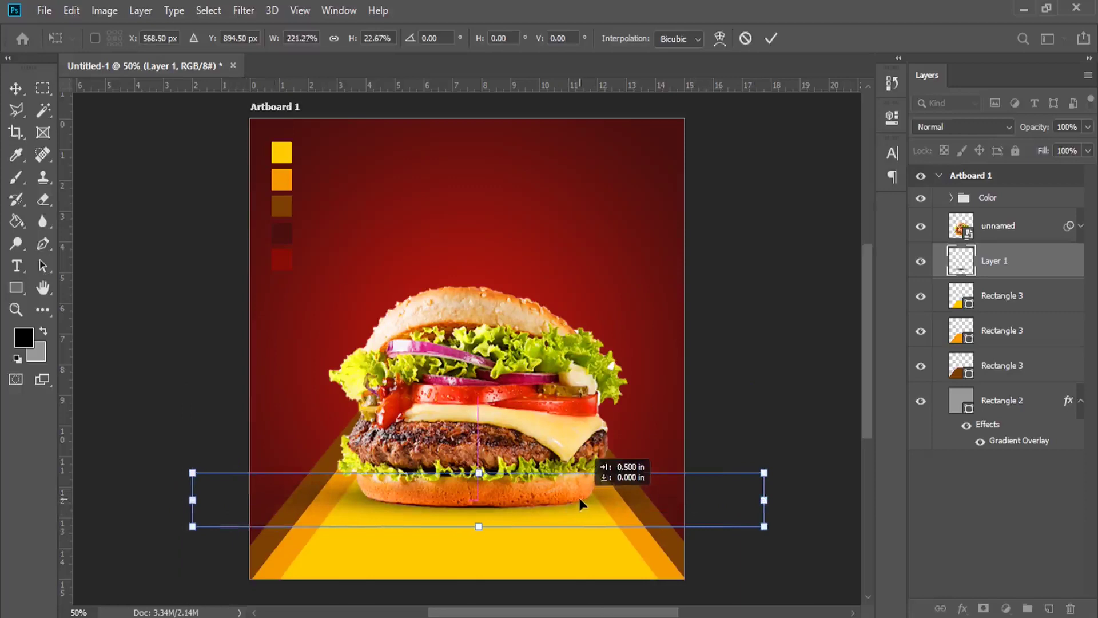
key("Return")
key("b")
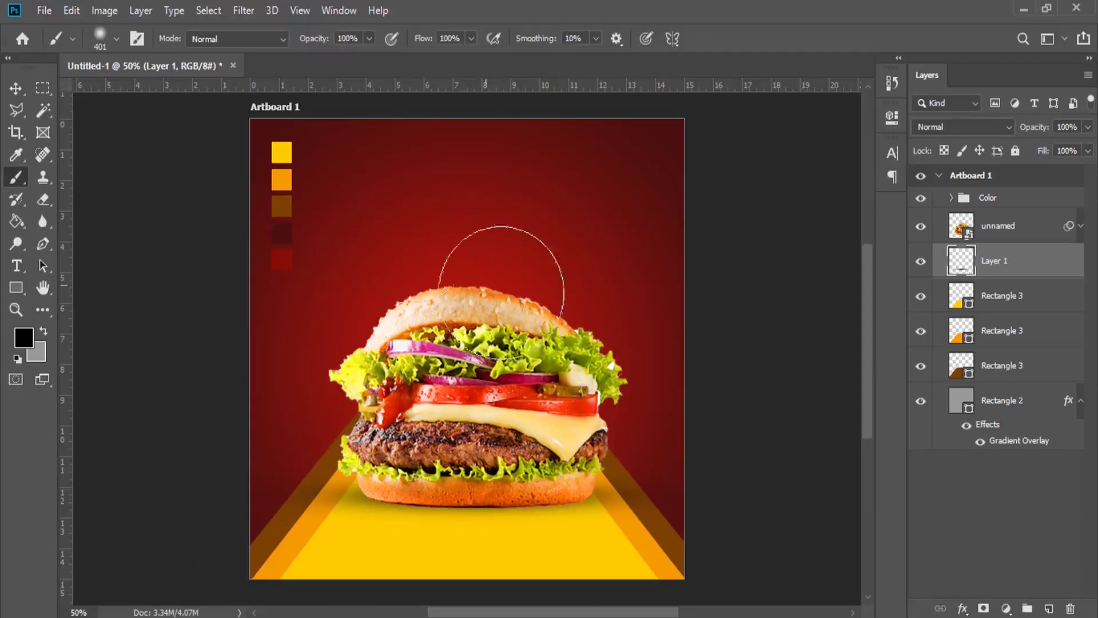
- Start a new text layer above the burger photo at 117 pt
left_click(17, 266)
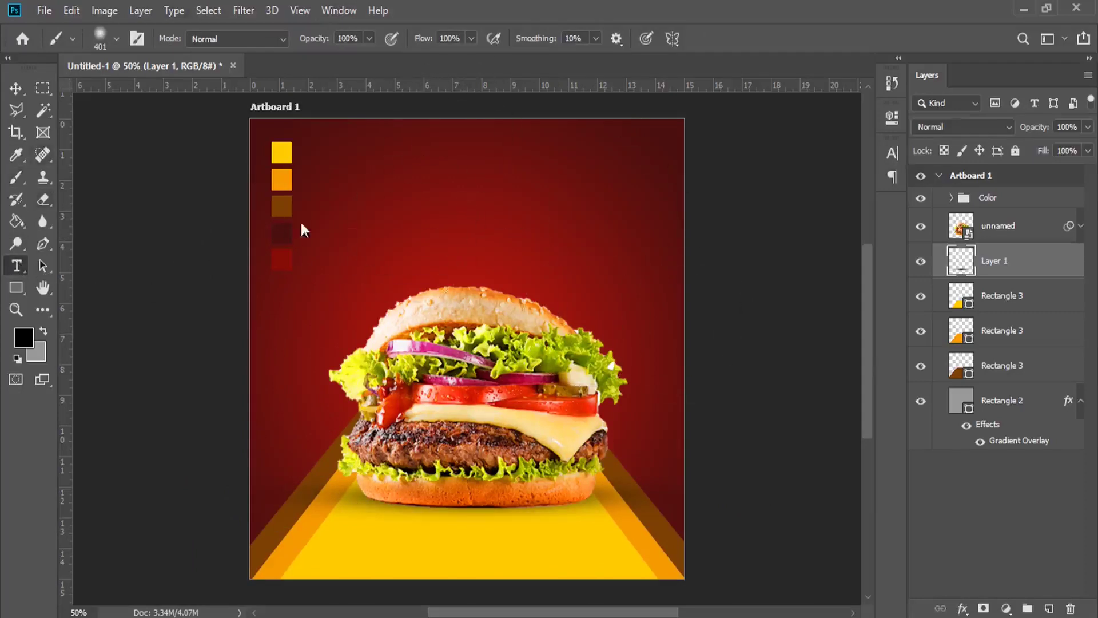
left_click(993, 229)
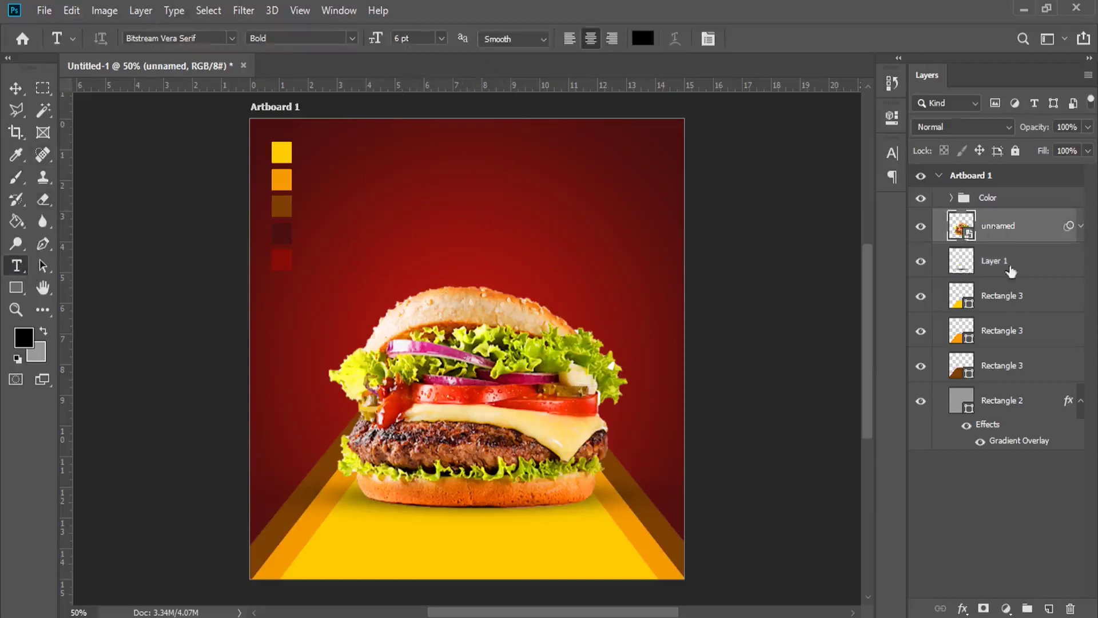
left_click(1050, 608)
left_click(428, 222)
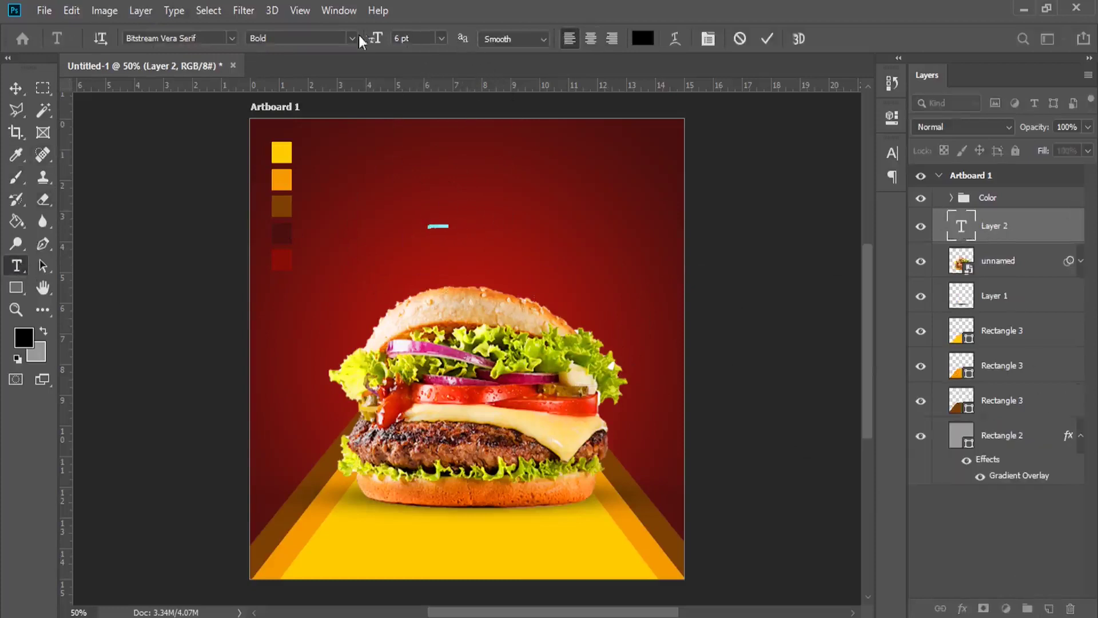
left_click_drag(376, 40, 457, 40)
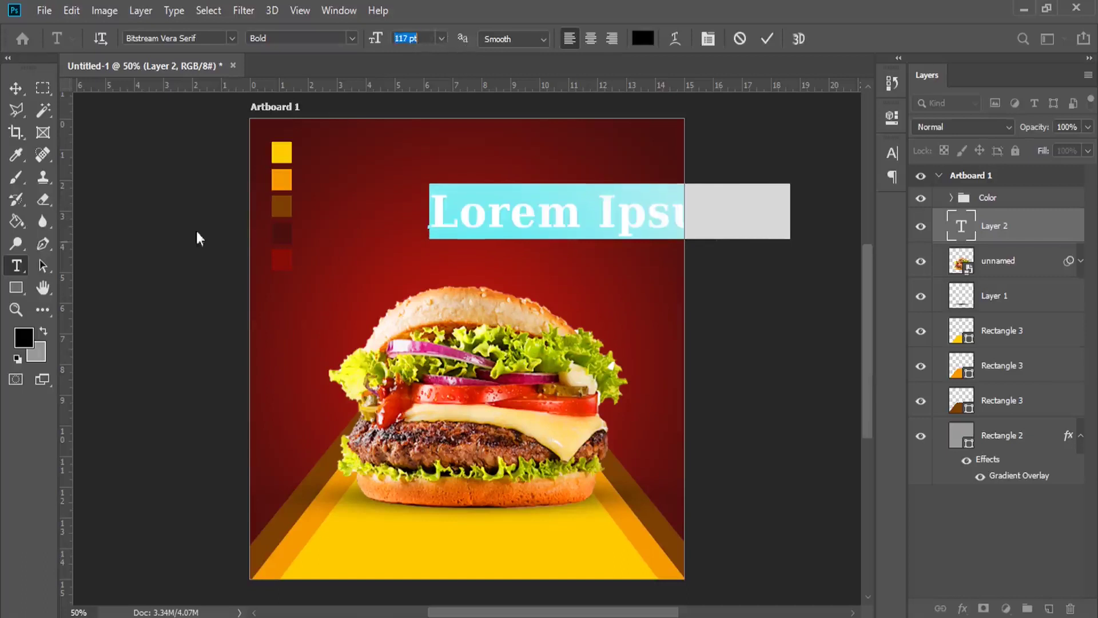
- Make the text white with 0 tracking and shift the text block onto the artboard
left_click(17, 359)
left_click(44, 331)
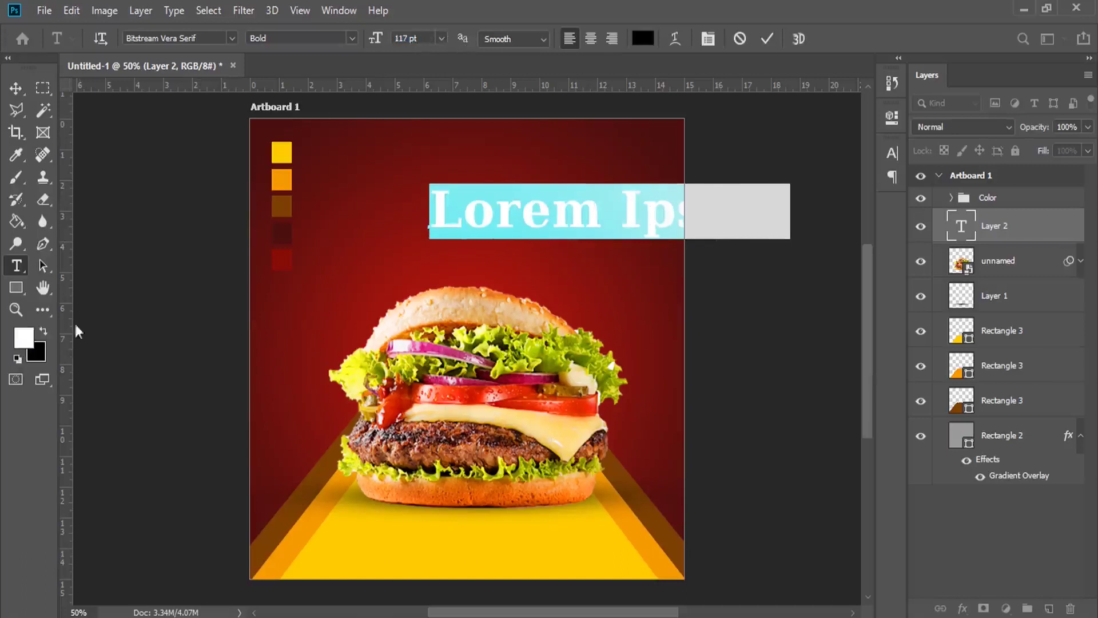
left_click(709, 40)
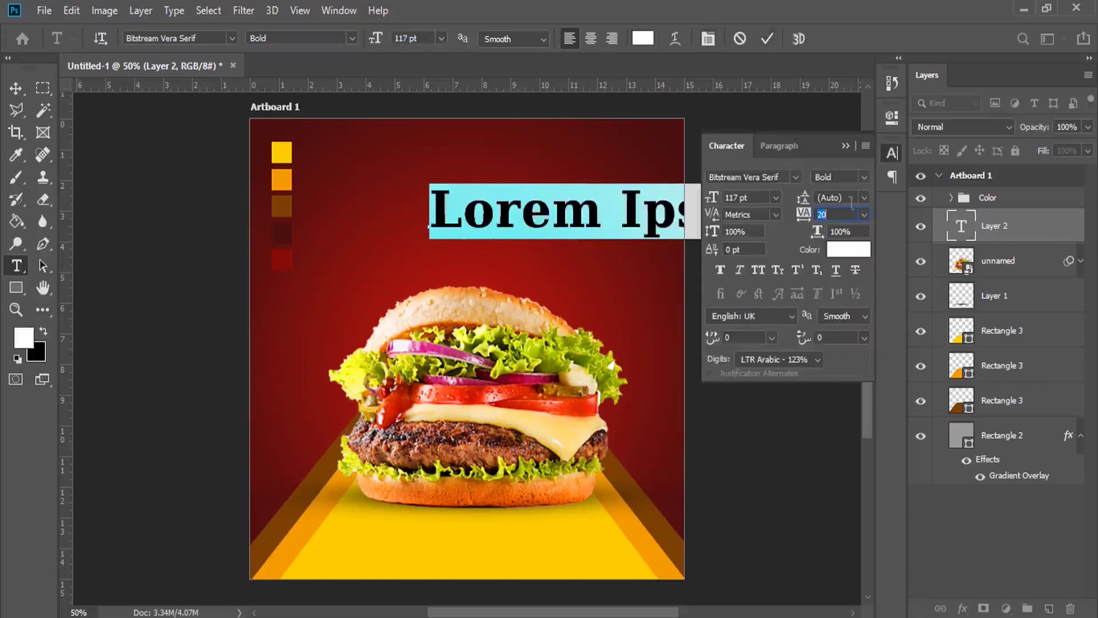
left_click(863, 215)
left_click(842, 320)
left_click_drag(603, 146, 527, 148)
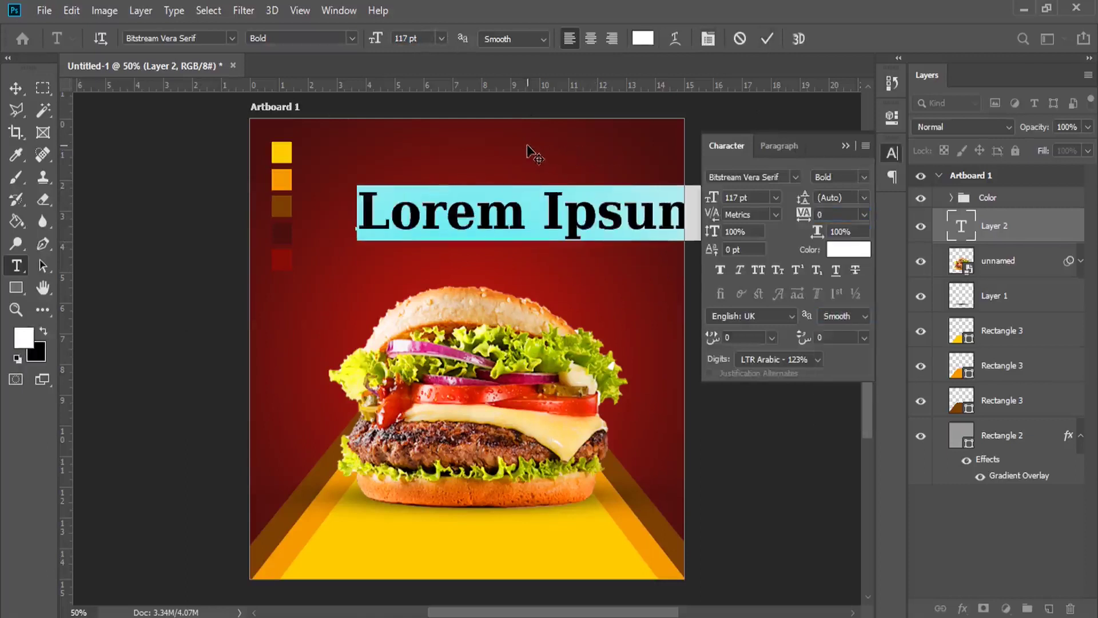
- Type the word 'burger' and set it to All Caps
type("bu")
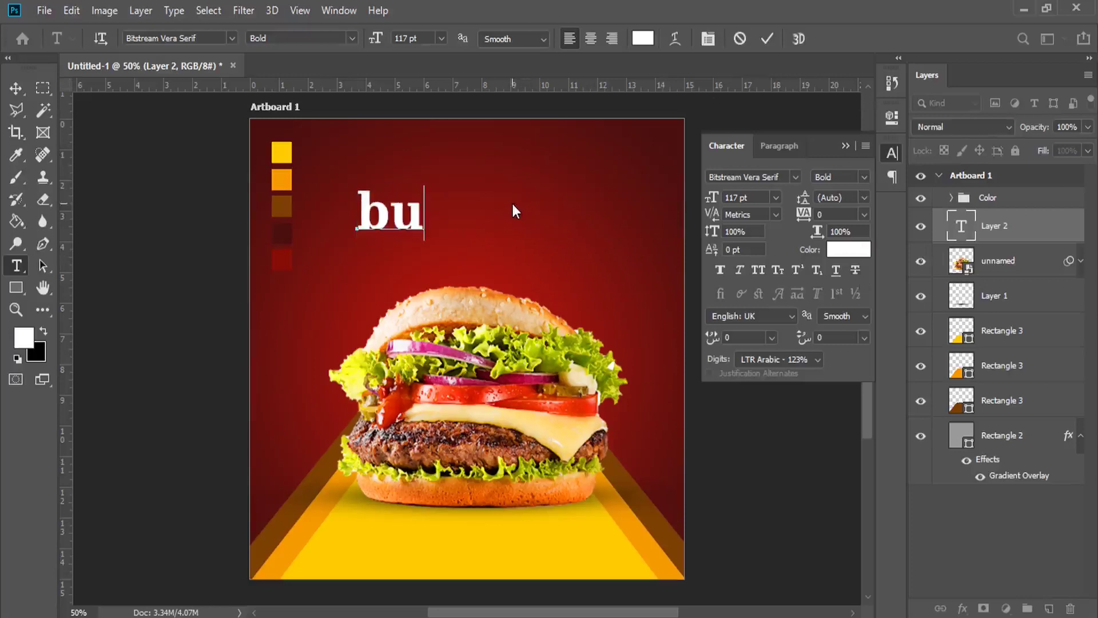
type("r")
type("gr")
key("BackSpace")
type("er")
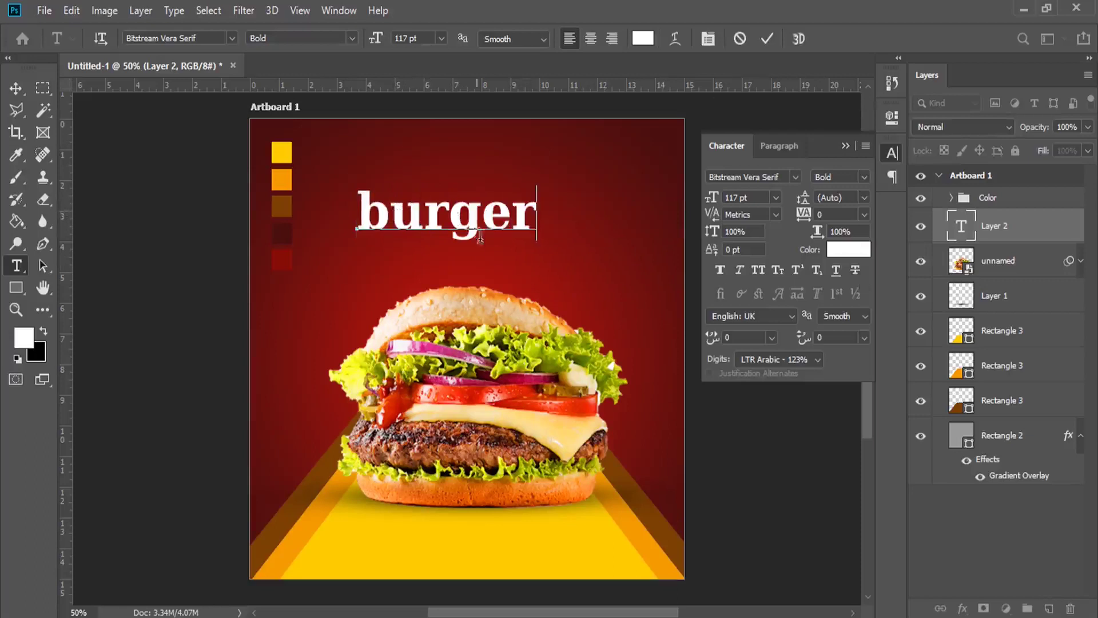
double_click(450, 211)
left_click(763, 267)
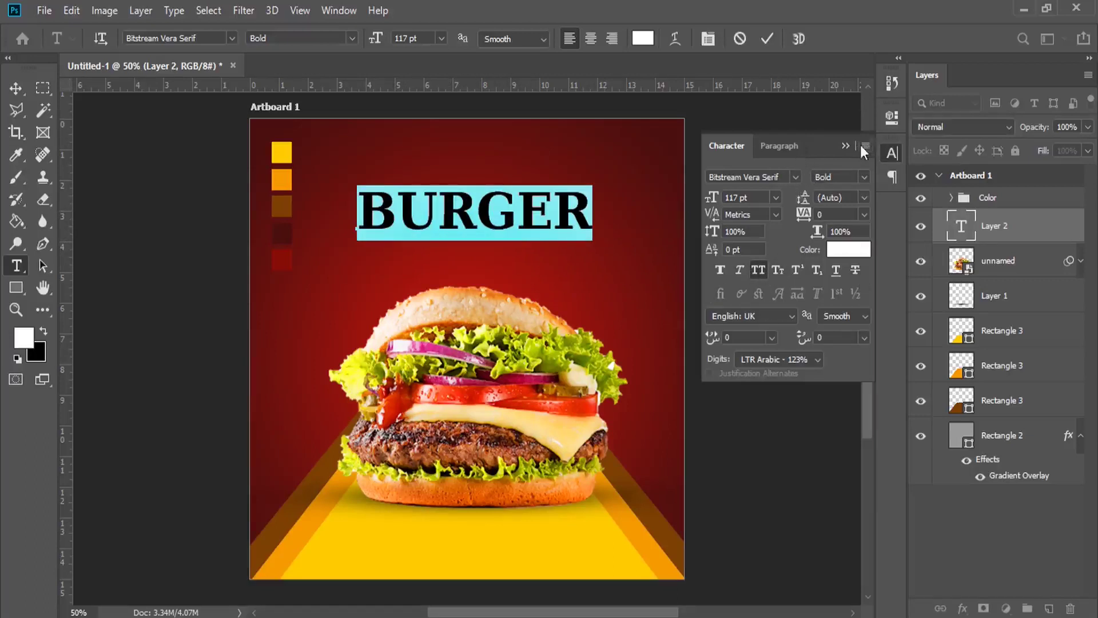
left_click(845, 146)
- Apply Impact at 194 pt and move BURGER down closer to the burger
key("ctrl+t")
left_click(796, 177)
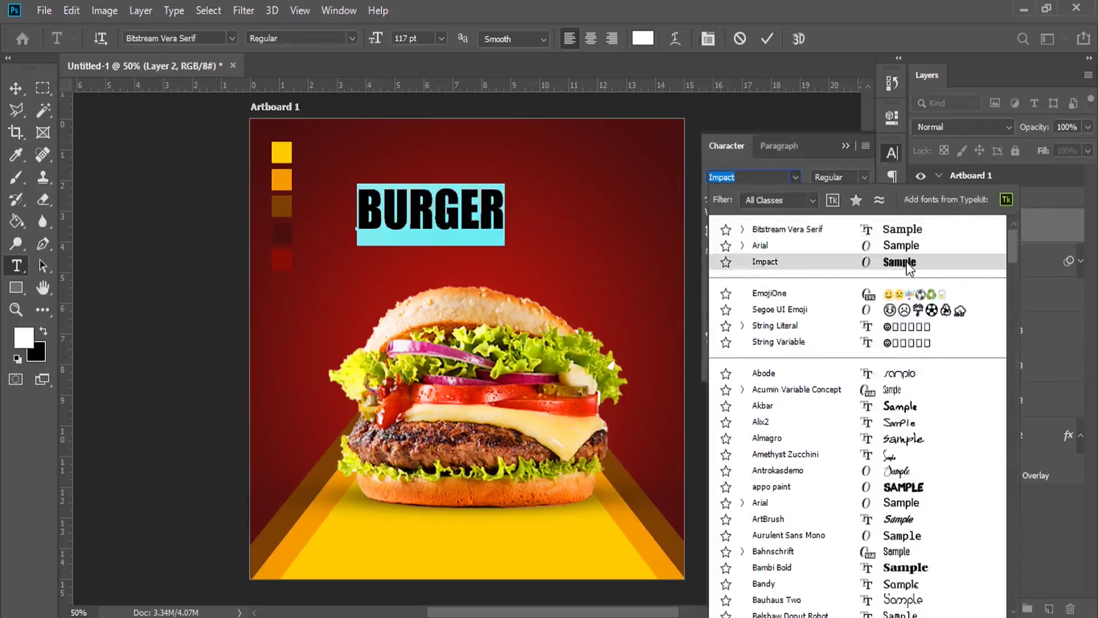
left_click(909, 262)
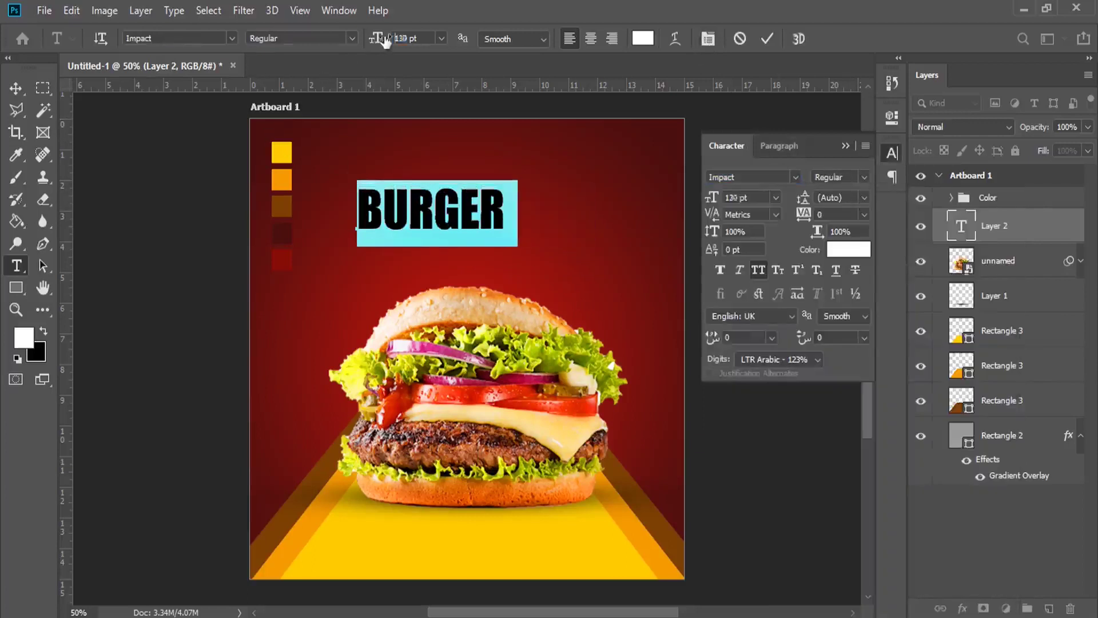
left_click_drag(373, 46, 421, 40)
left_click(443, 211)
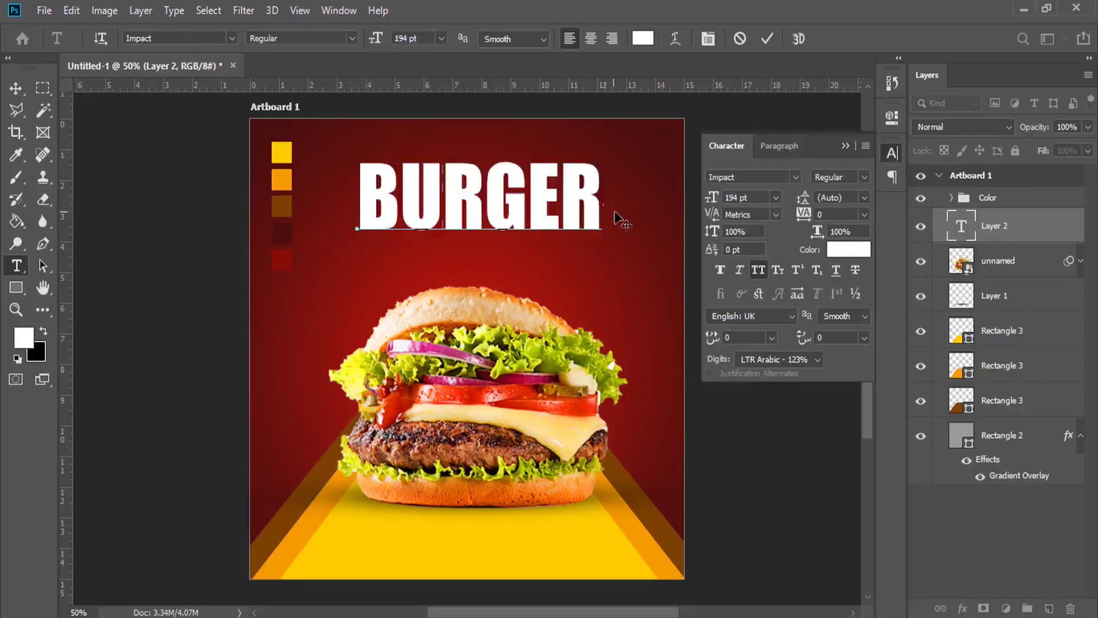
left_click_drag(631, 223, 629, 247)
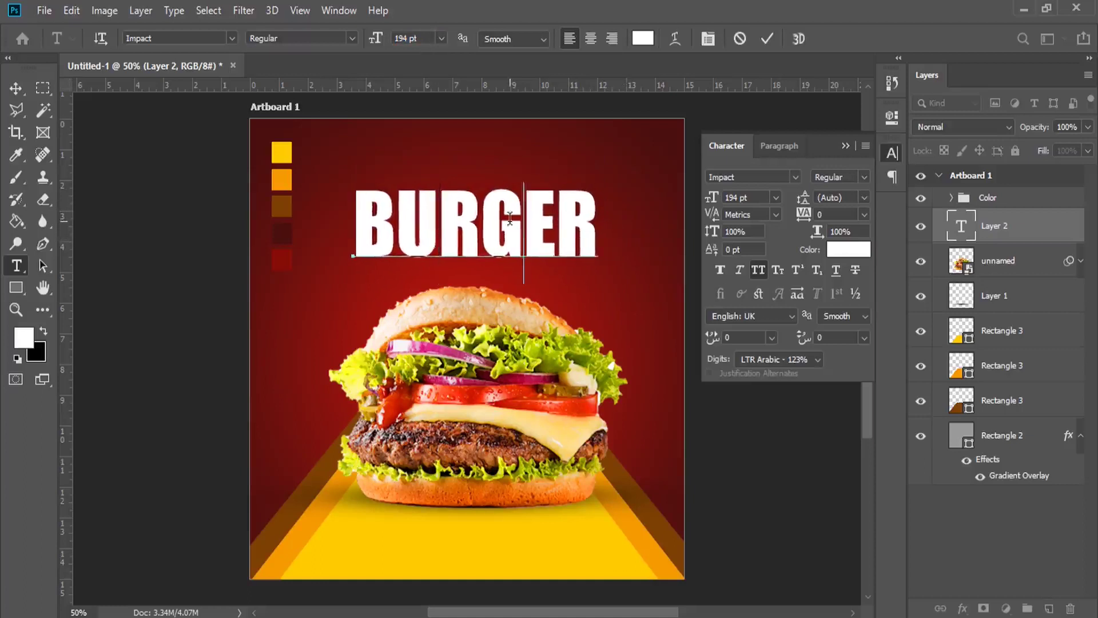
- Colour BURGER yellow #ffcc00 from the poster swatch and reduce it to 171 pt
key("ctrl+a")
left_click(24, 339)
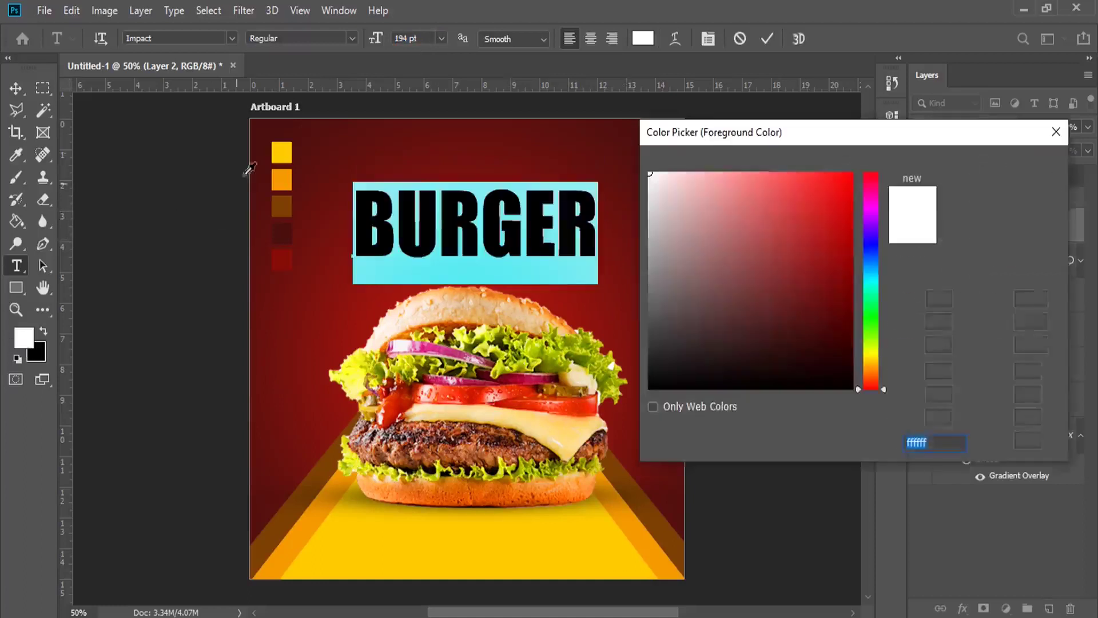
left_click(281, 152)
left_click(997, 166)
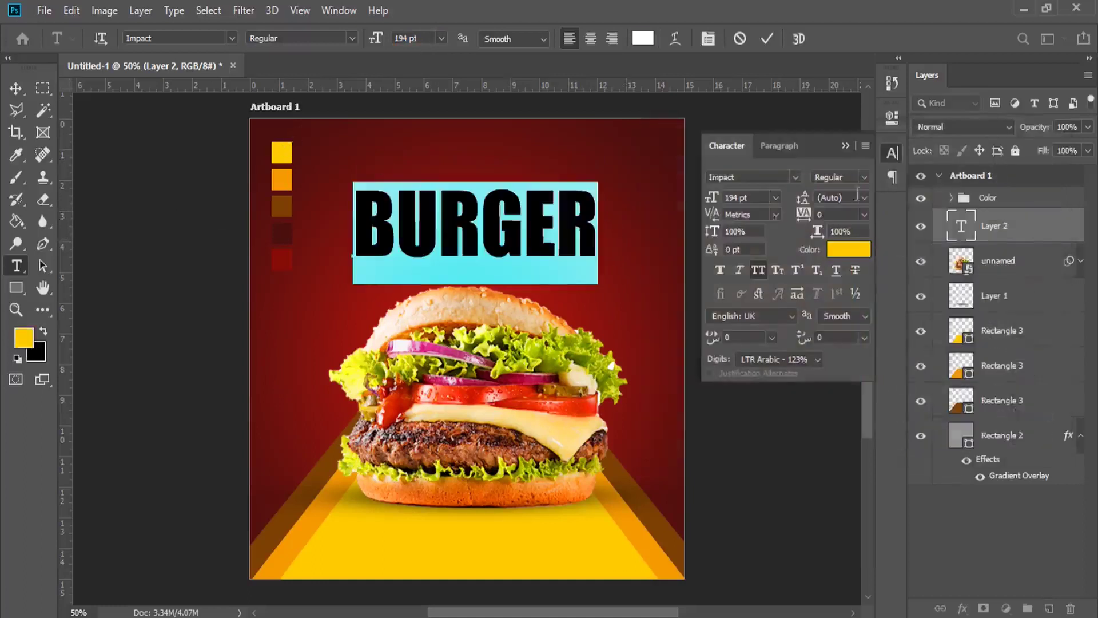
left_click(493, 246)
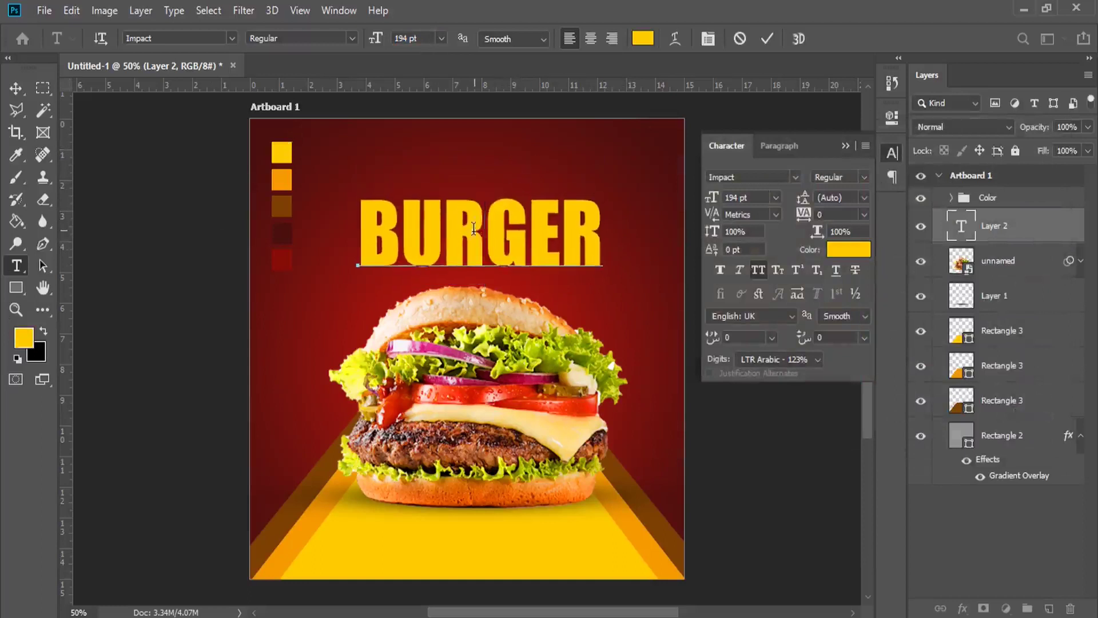
key("ctrl+a")
left_click_drag(366, 43, 351, 43)
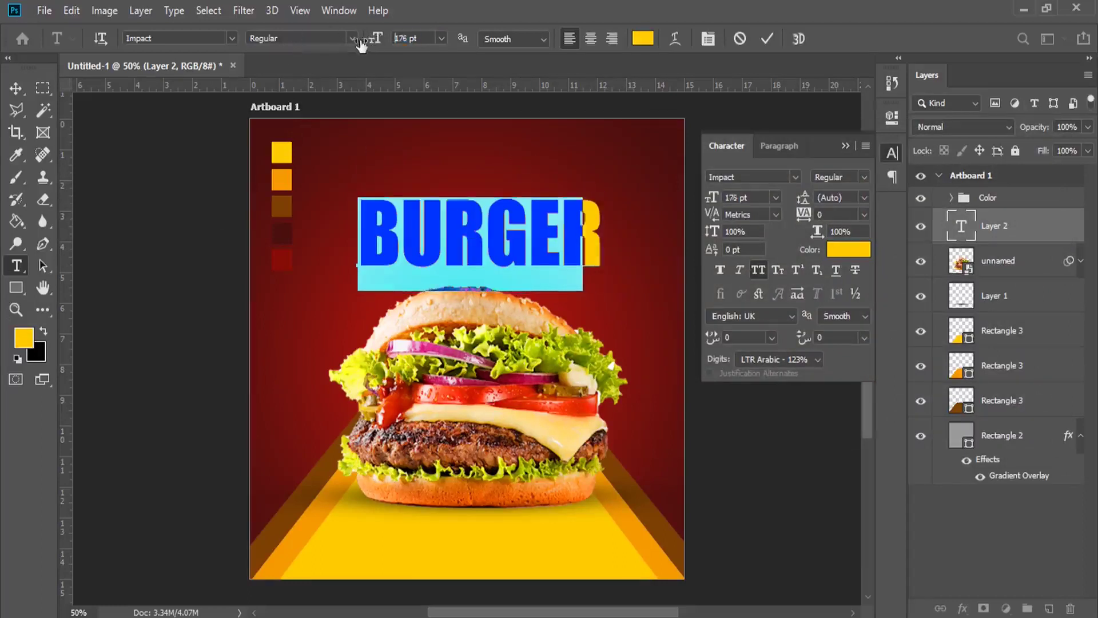
left_click(15, 87)
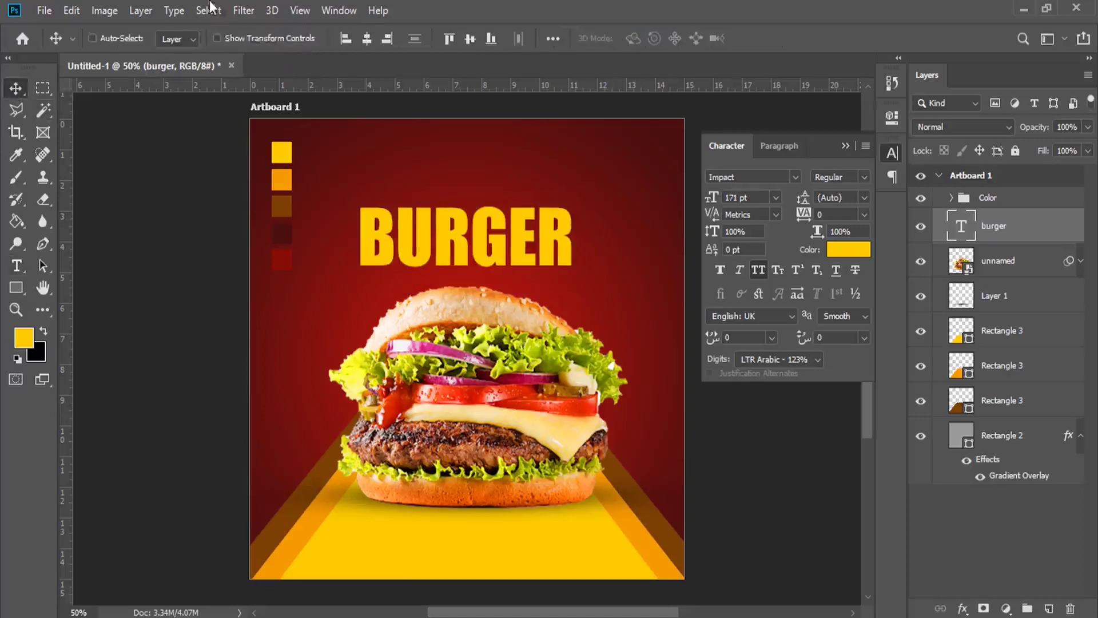
- Scale the BURGER headline up to 109% with Free Transform
left_click(208, 10)
left_click(239, 33)
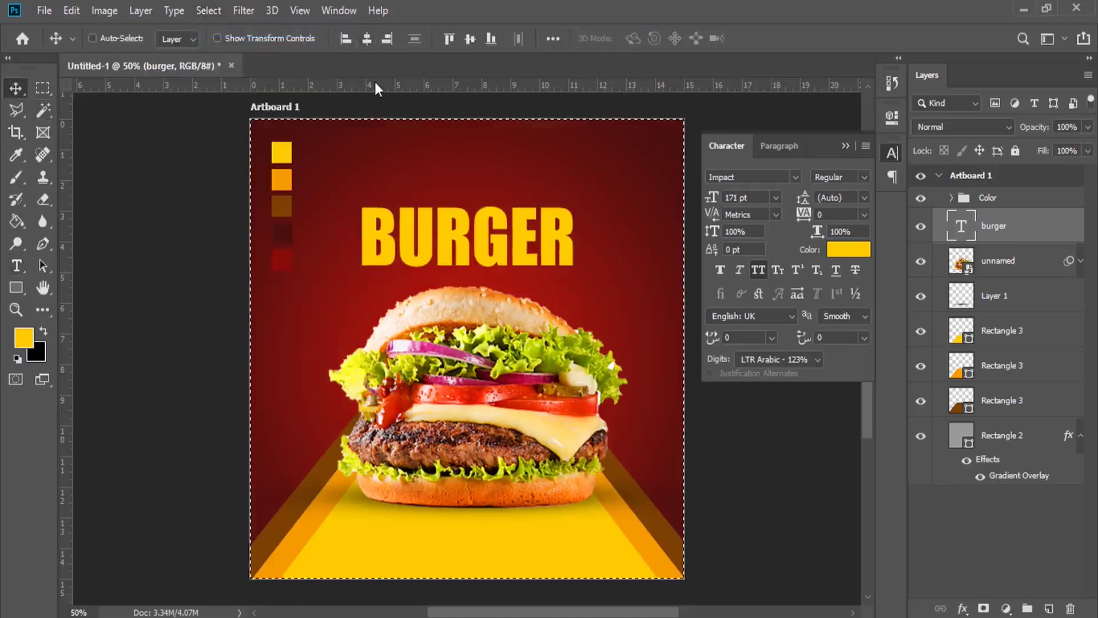
left_click(209, 10)
left_click(223, 44)
left_click(71, 10)
left_click(137, 379)
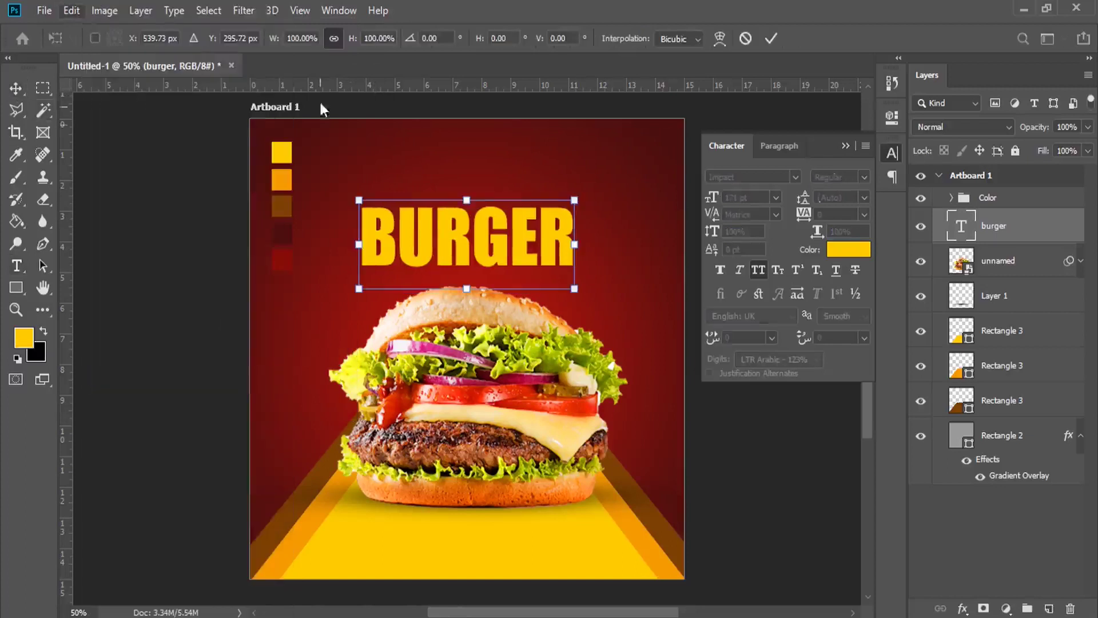
left_click_drag(278, 45, 283, 45)
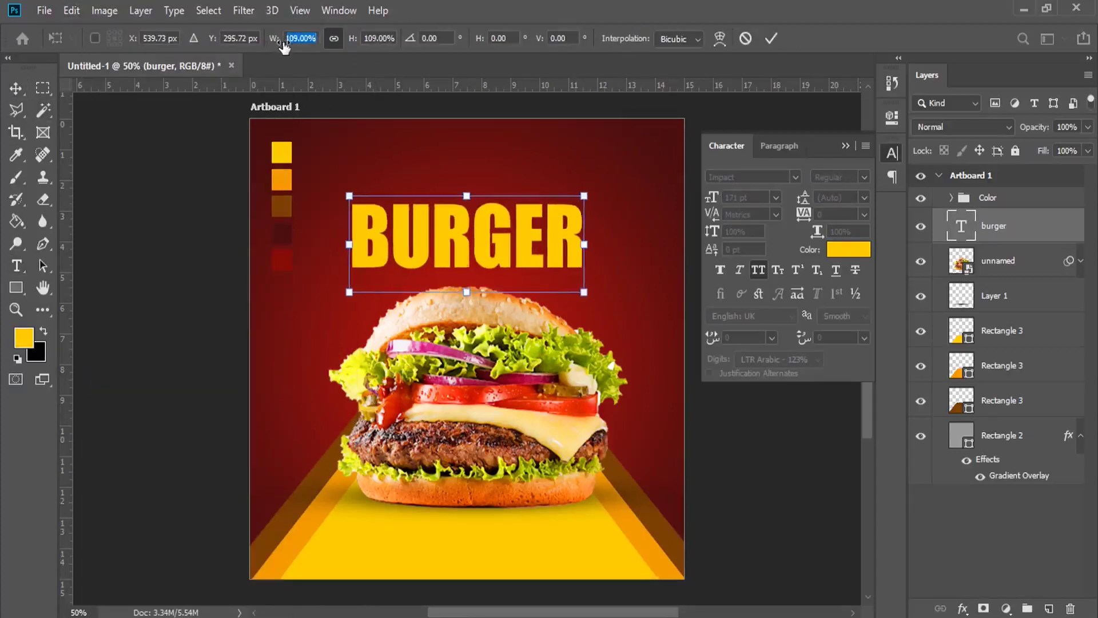
key("Return")
key("Return")
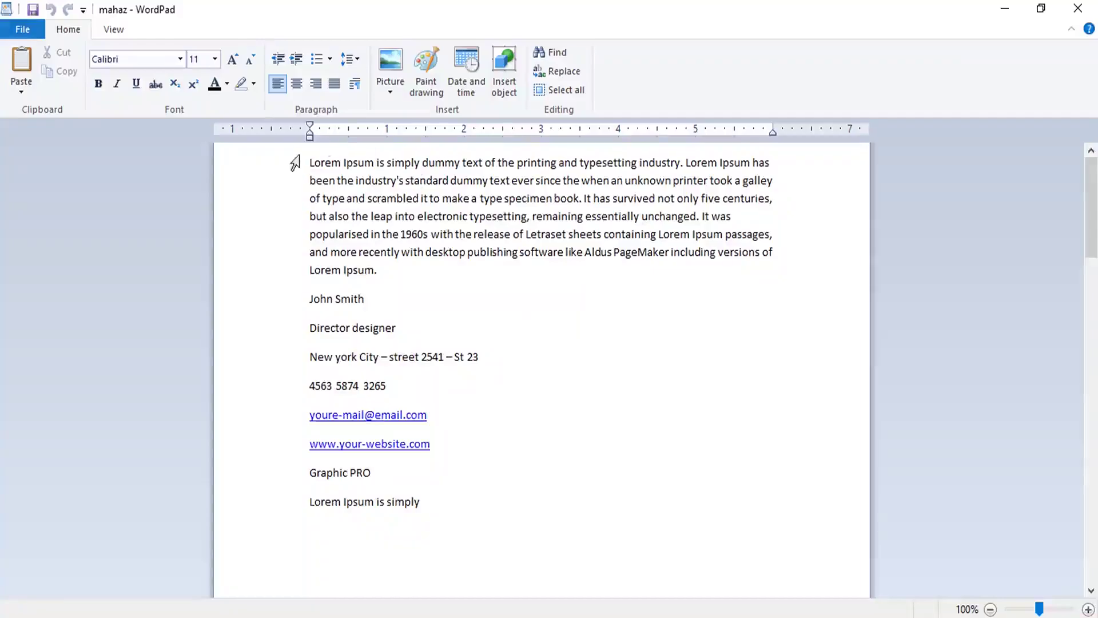
- Select 'Lorem Ipsum is simply' in WordPad, then return to Photoshop's Type tool
left_click_drag(320, 162, 400, 167)
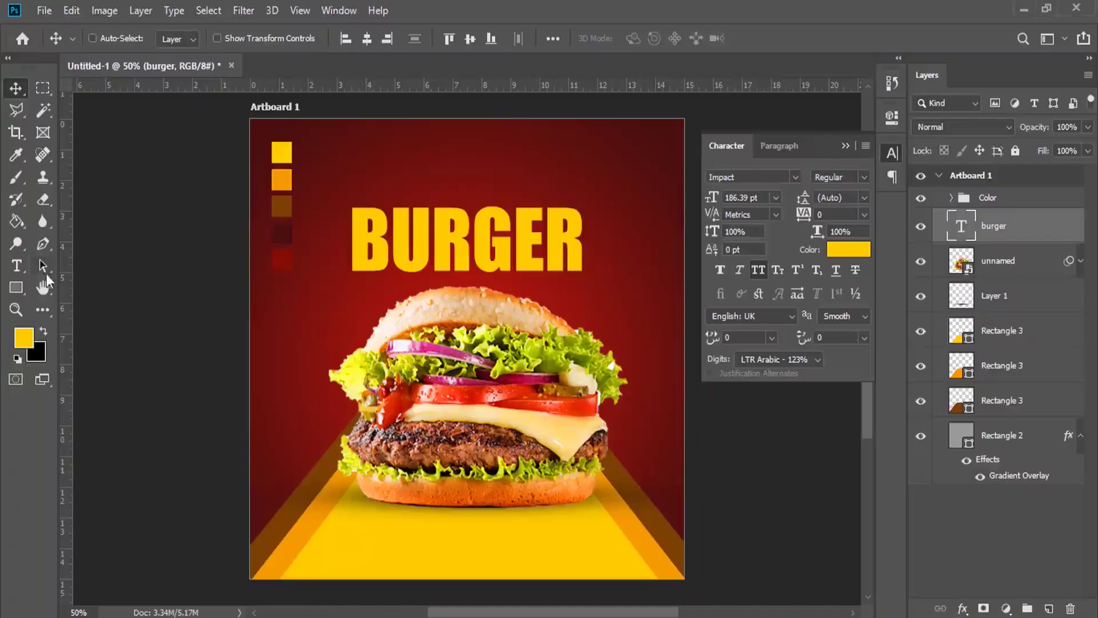
left_click(16, 266)
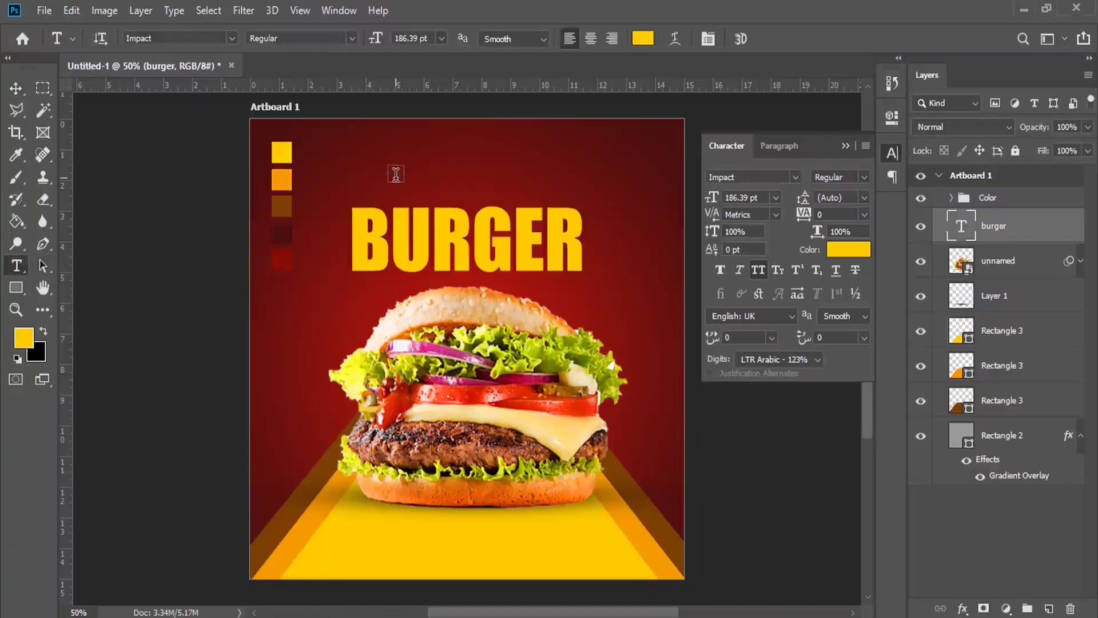
- Paste the copied sample words as a new 83 pt text line near the poster top
left_click(395, 174)
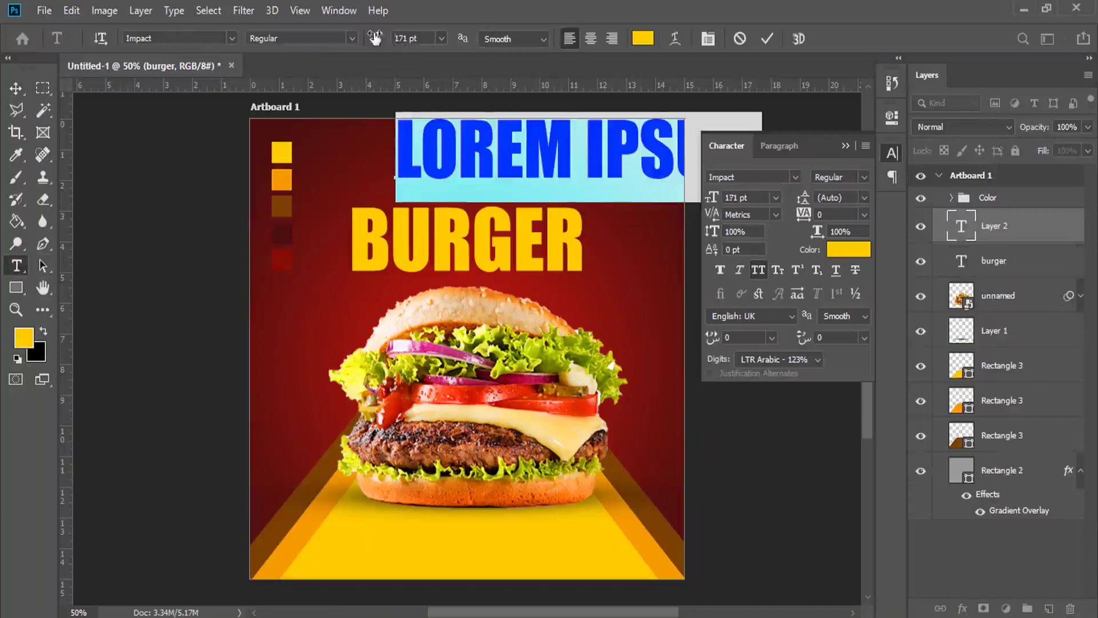
left_click_drag(375, 38, 304, 40)
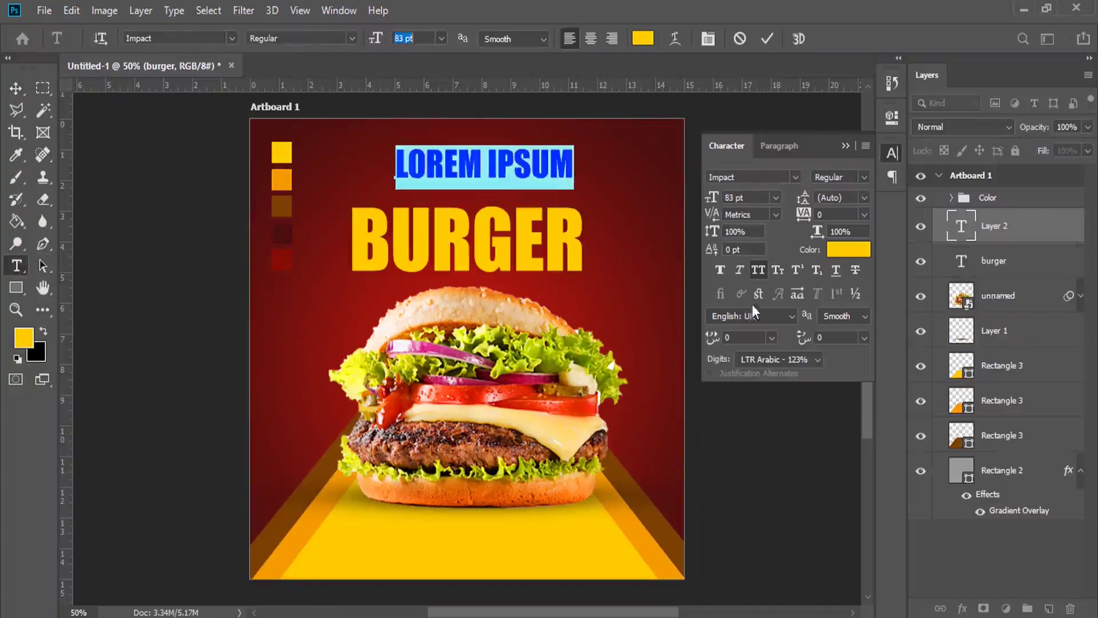
right_click(483, 166)
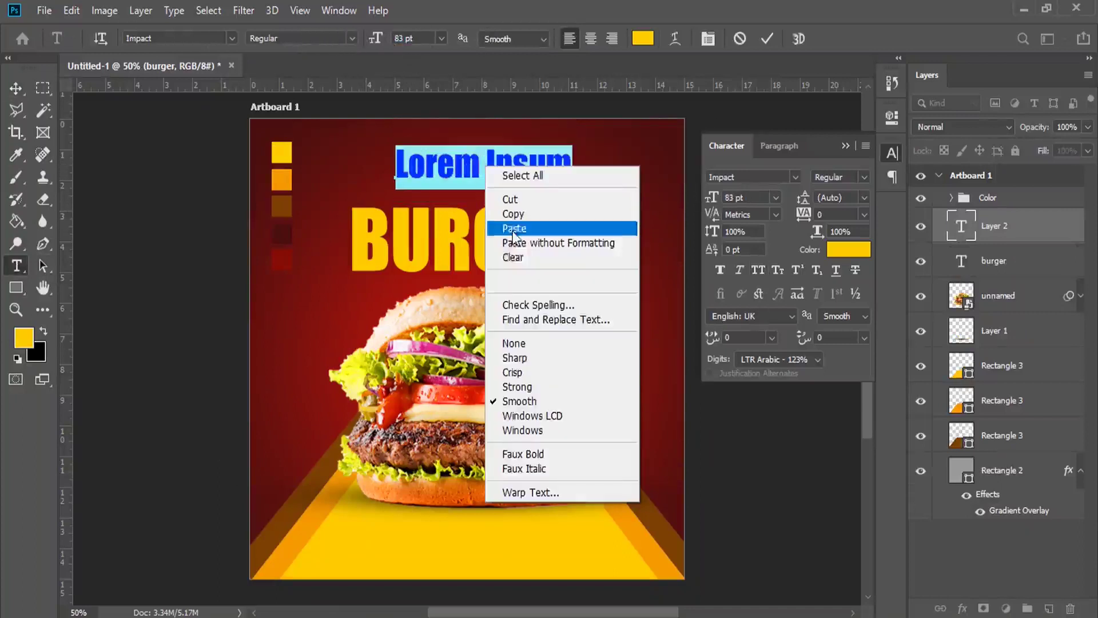
left_click(509, 228)
left_click_drag(565, 224, 522, 227)
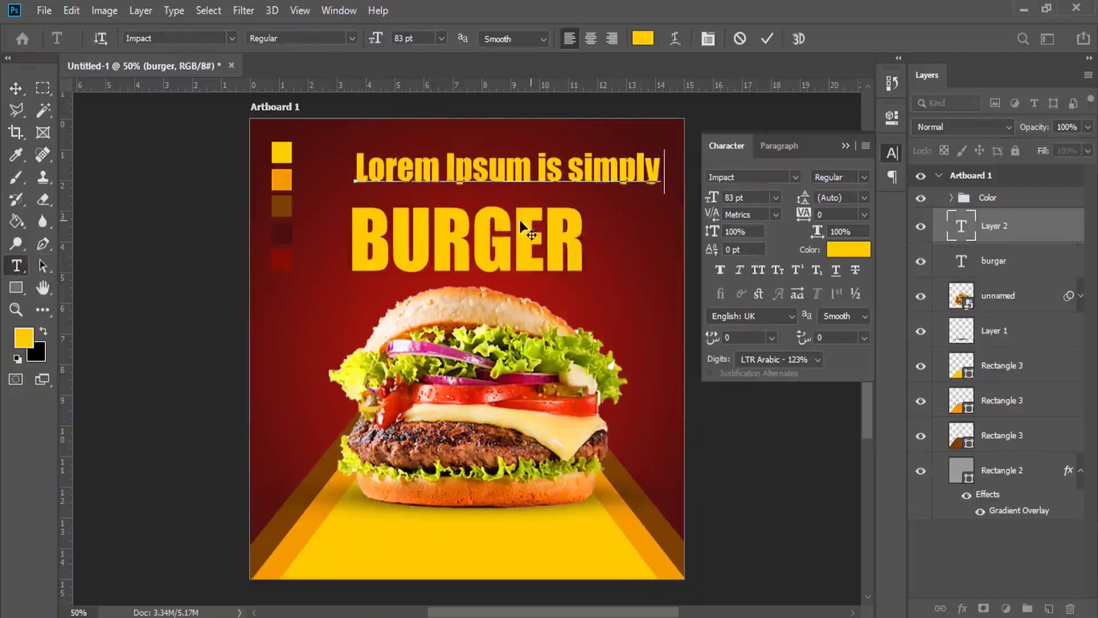
- Trim the text to 'Lorem Ipsum' and reset its colour to black
left_click_drag(531, 167, 660, 167)
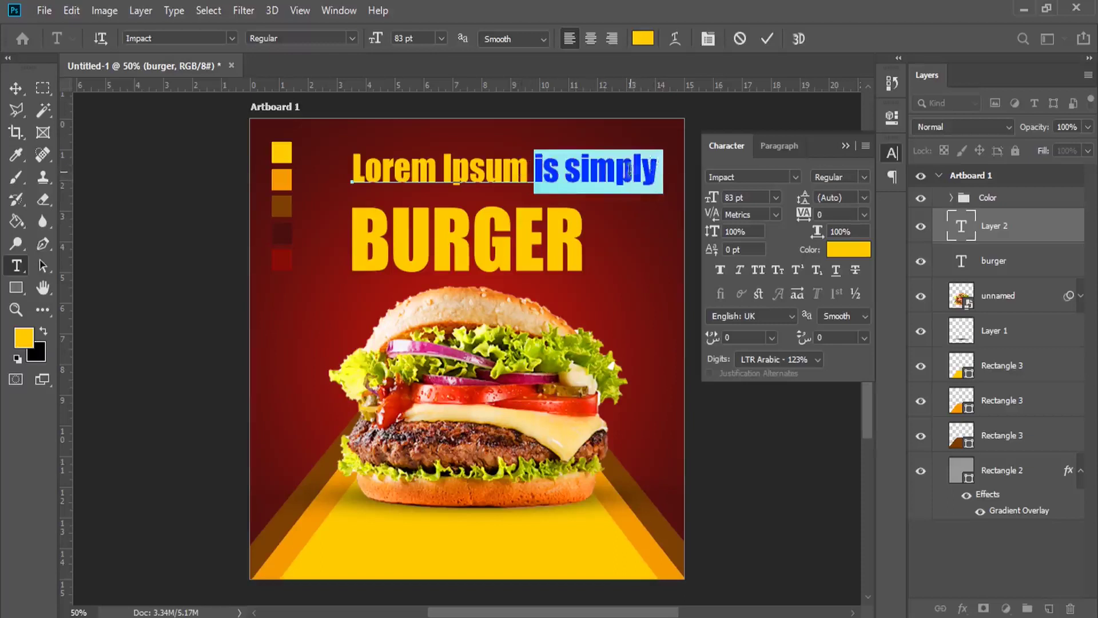
key("BackSpace")
triple_click(452, 183)
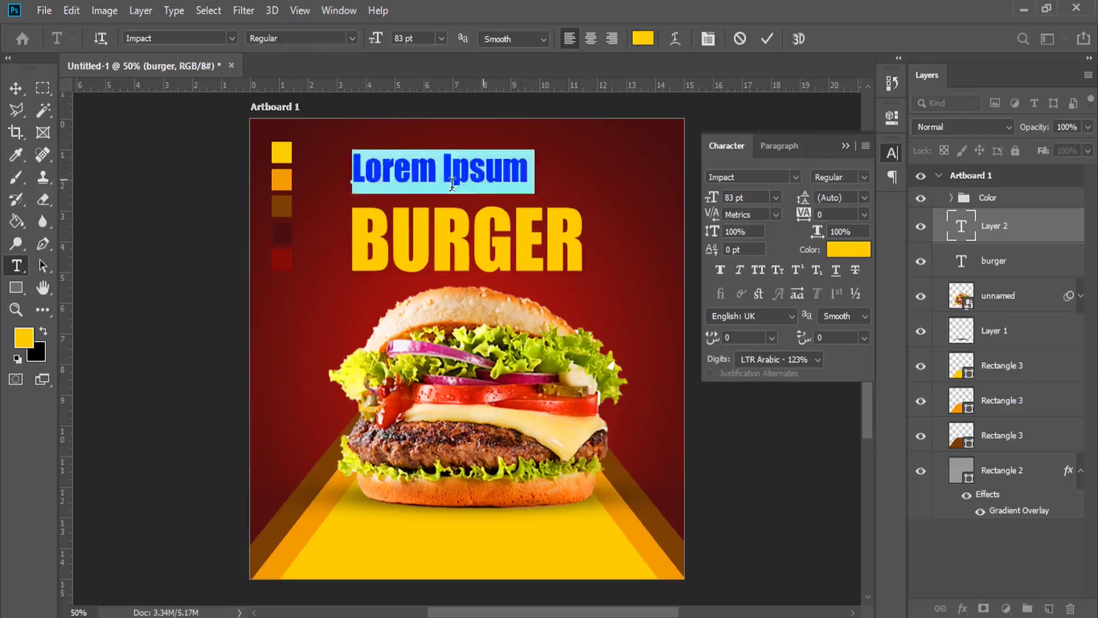
left_click(16, 359)
- Apply the Canela Bark Bold Personal Use font to the tagline
left_click(797, 177)
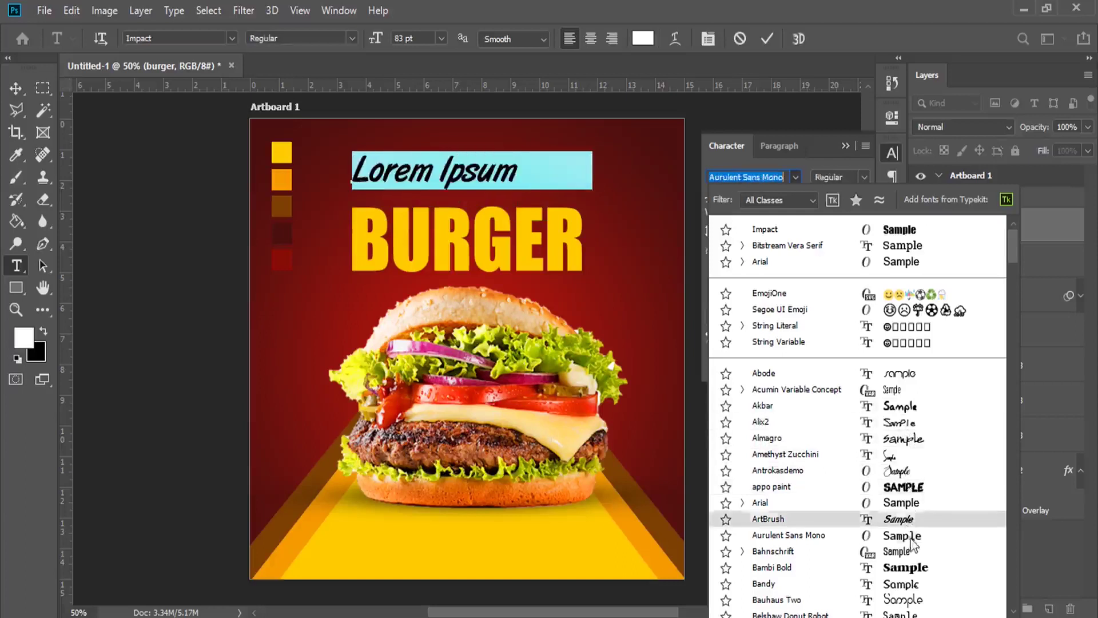
scroll(927, 546, "down", 2)
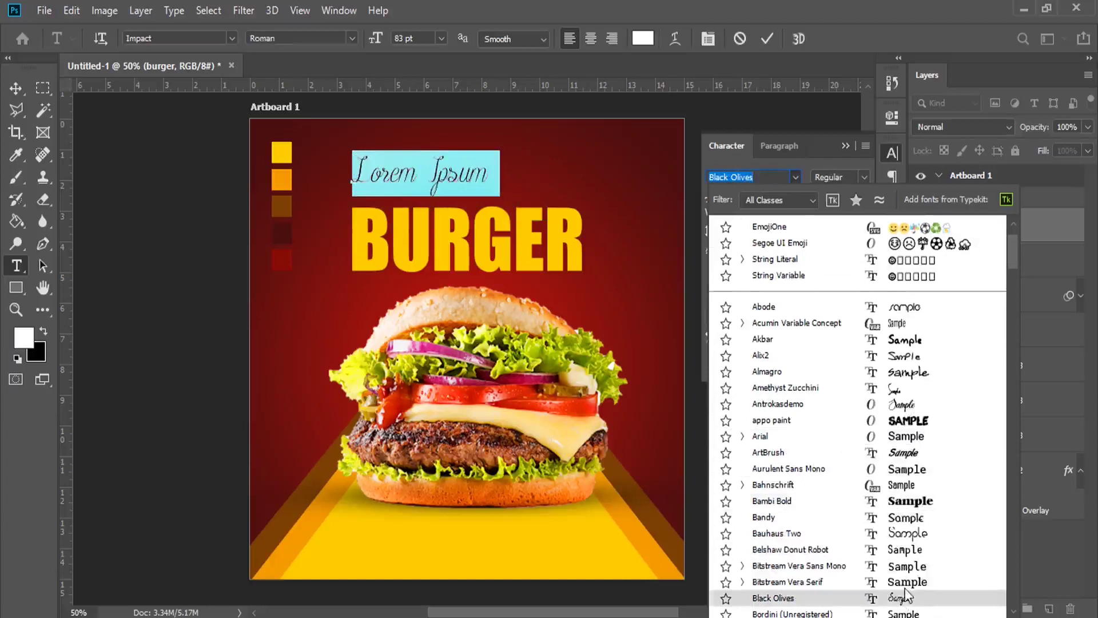
scroll(905, 595, "down", 2)
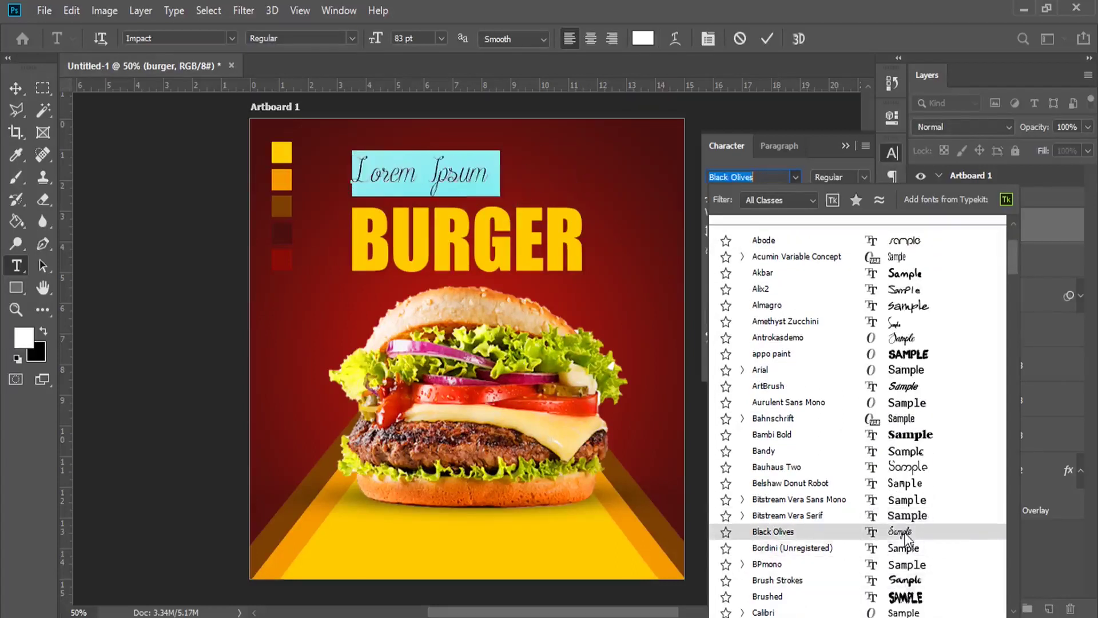
scroll(905, 534, "down", 3)
scroll(973, 509, "down", 1)
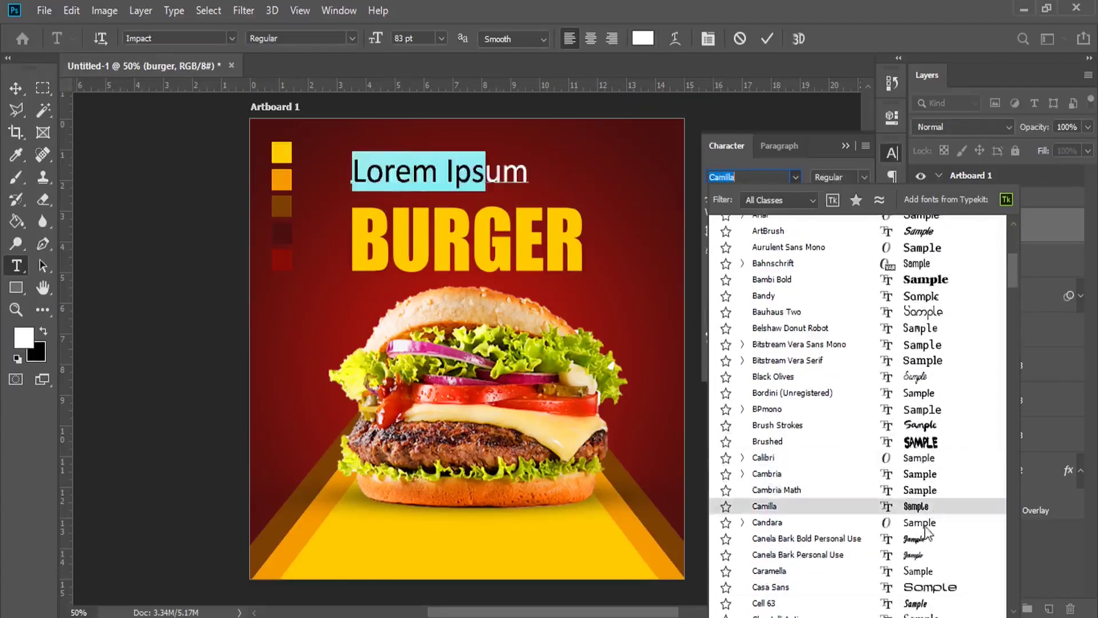
left_click(917, 537)
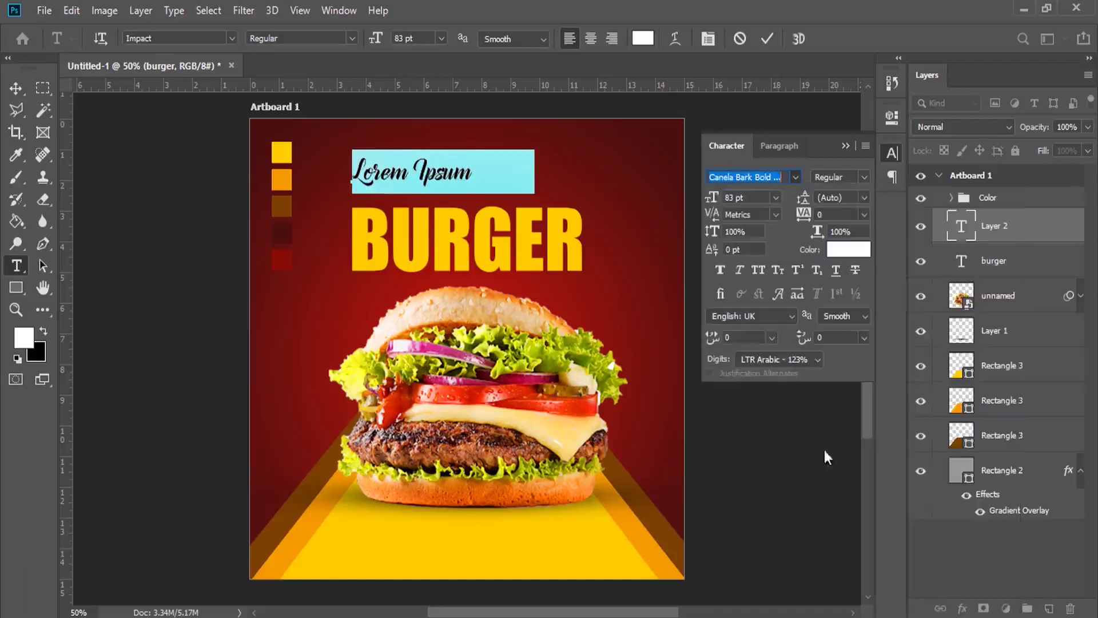
- Enlarge the tagline to 111 pt and centre it just above BURGER
left_click(392, 171)
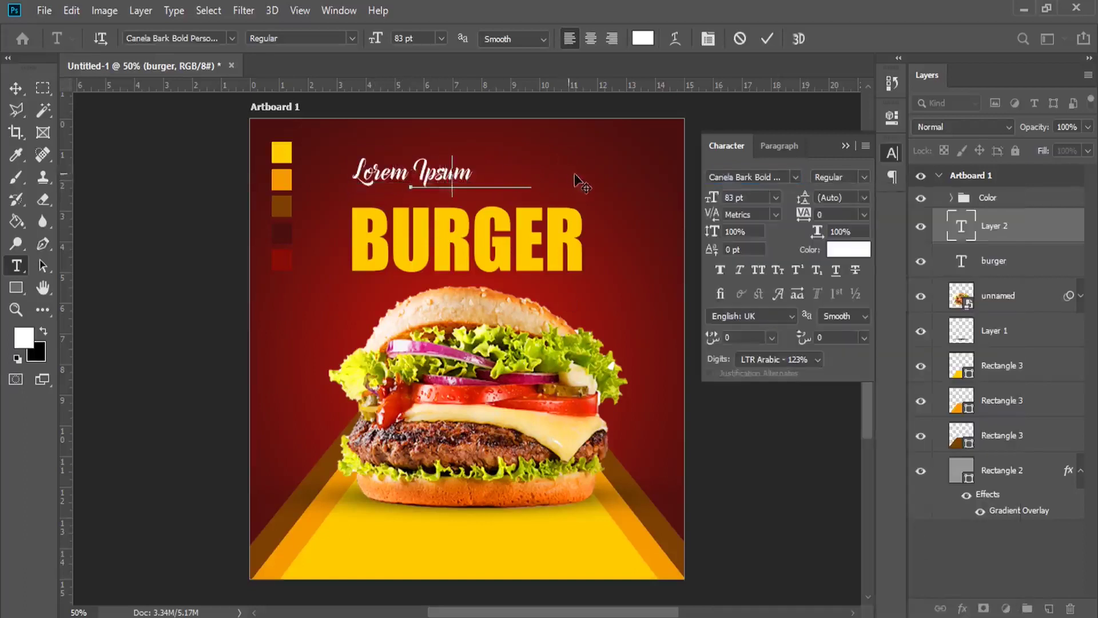
left_click_drag(578, 176, 568, 180)
left_click_drag(485, 193, 367, 117)
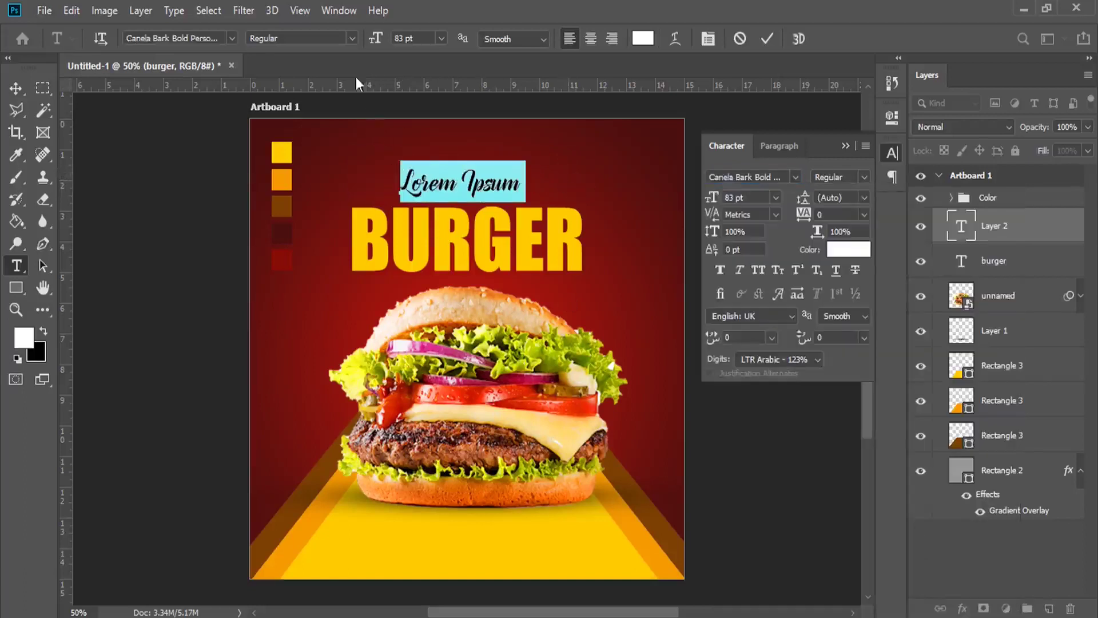
left_click_drag(373, 39, 398, 40)
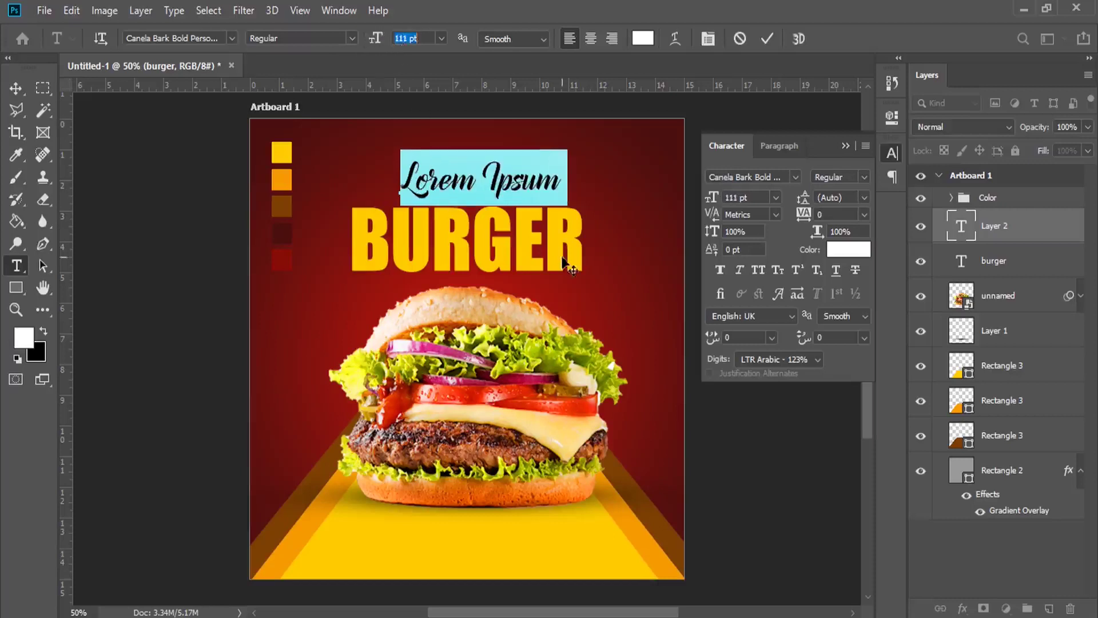
left_click_drag(563, 264, 532, 274)
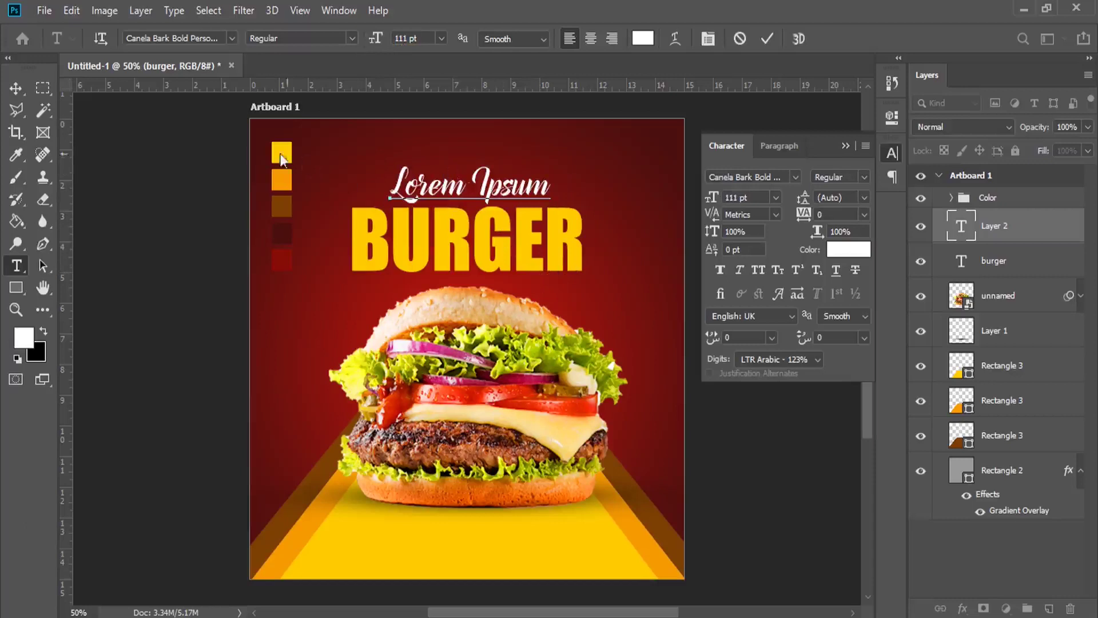
left_click(15, 88)
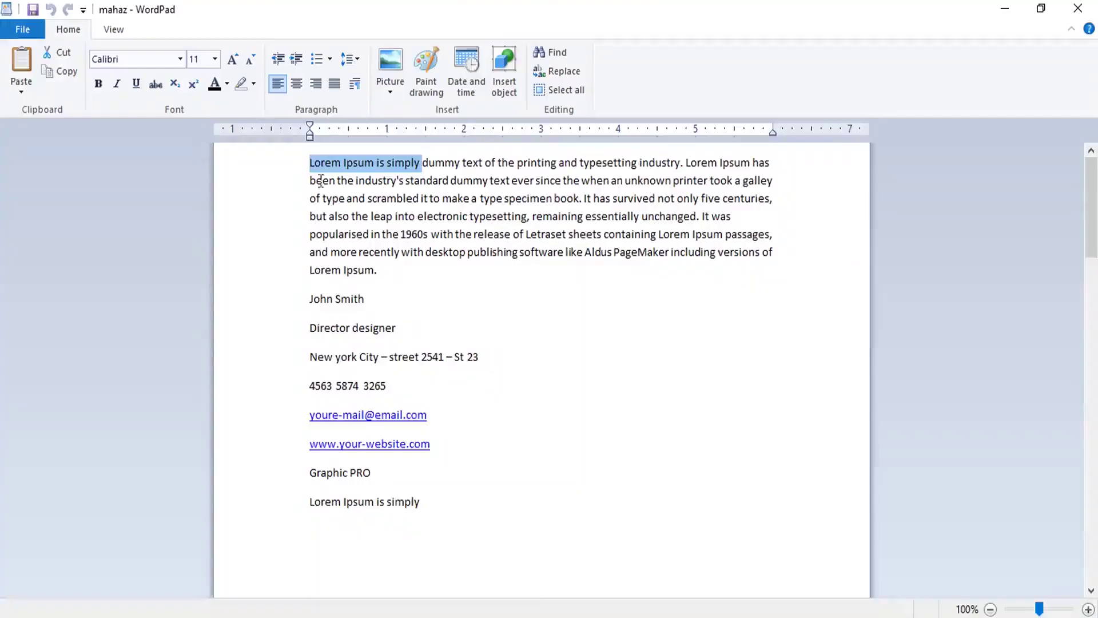
- In WordPad, select the opening sentences of the dummy text
key("shift+End")
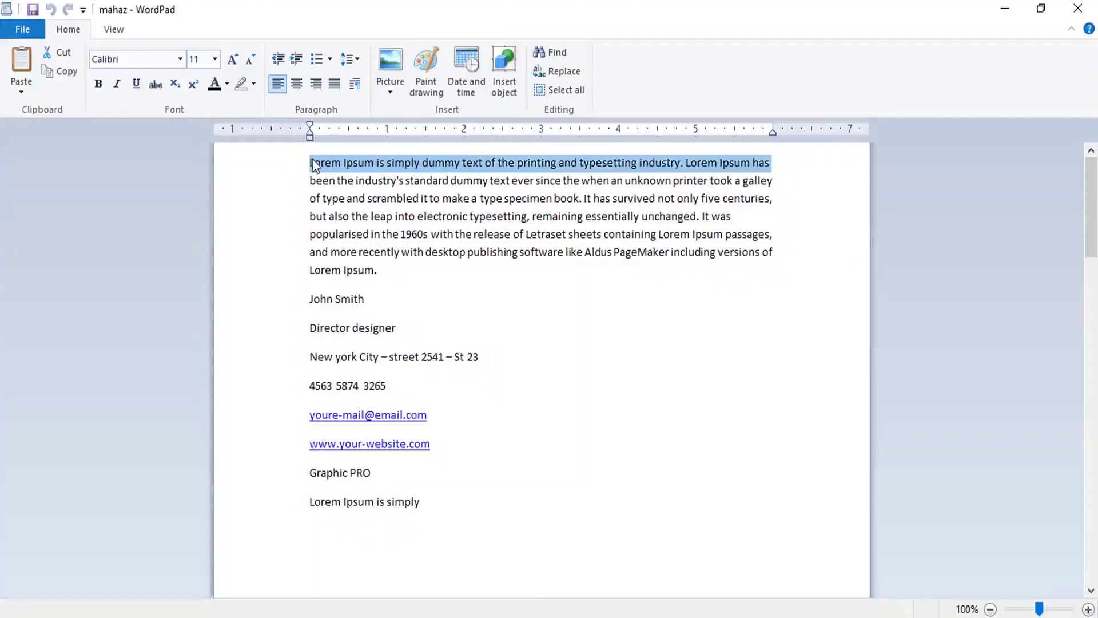
left_click(312, 163)
mouse_move(312, 164)
left_mouse_down()
mouse_move(552, 162)
mouse_move(509, 183)
left_mouse_up()
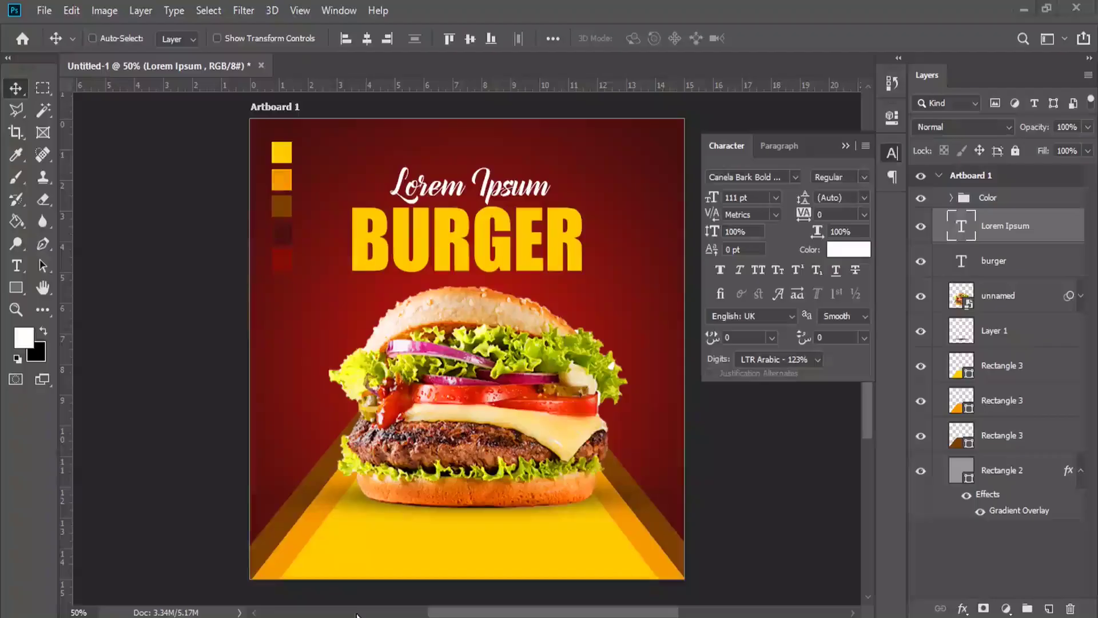
- Zoom to 66.7% and draw a paragraph text box on the yellow area below the burger
key("z")
left_click(845, 147)
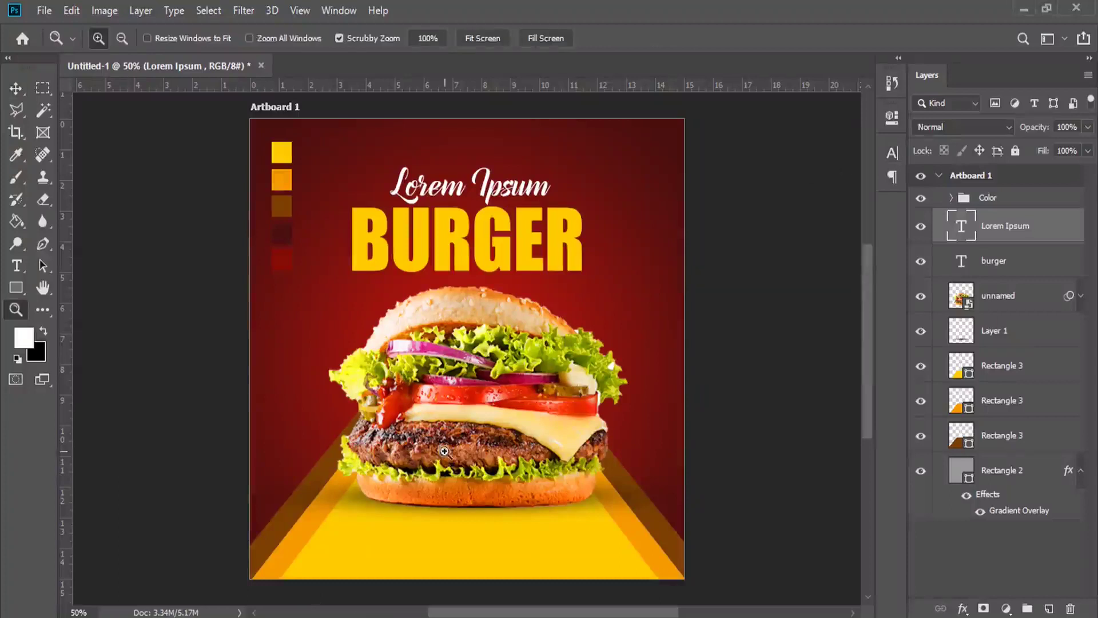
left_click(474, 423)
left_click(16, 265)
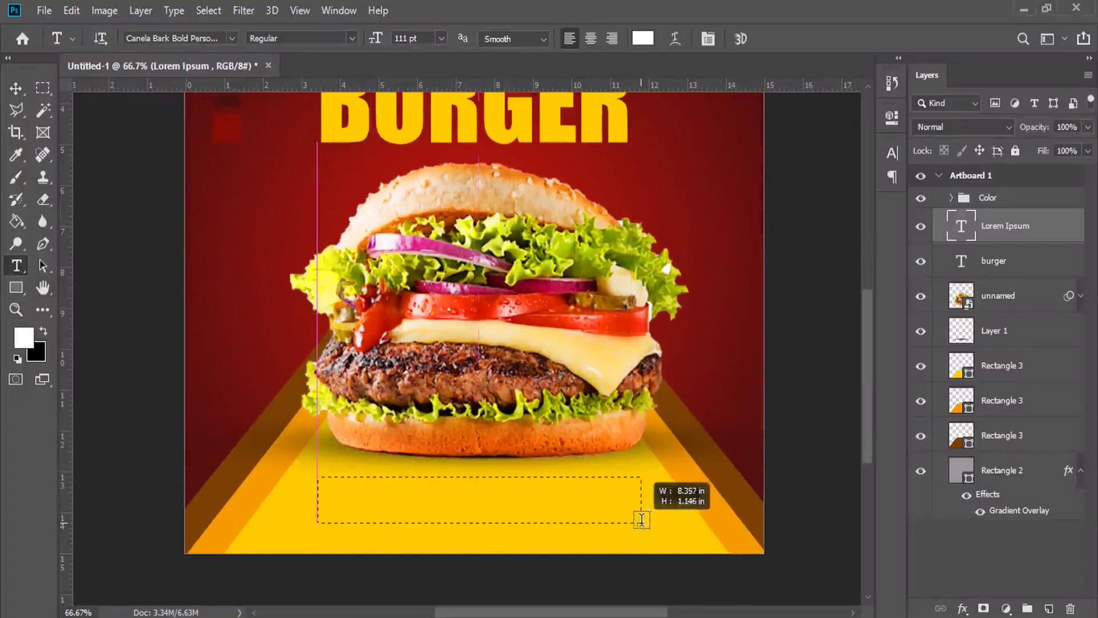
left_click_drag(321, 475, 650, 520)
- Set the paragraph text to Arial 18 pt
left_click_drag(378, 38, 306, 49)
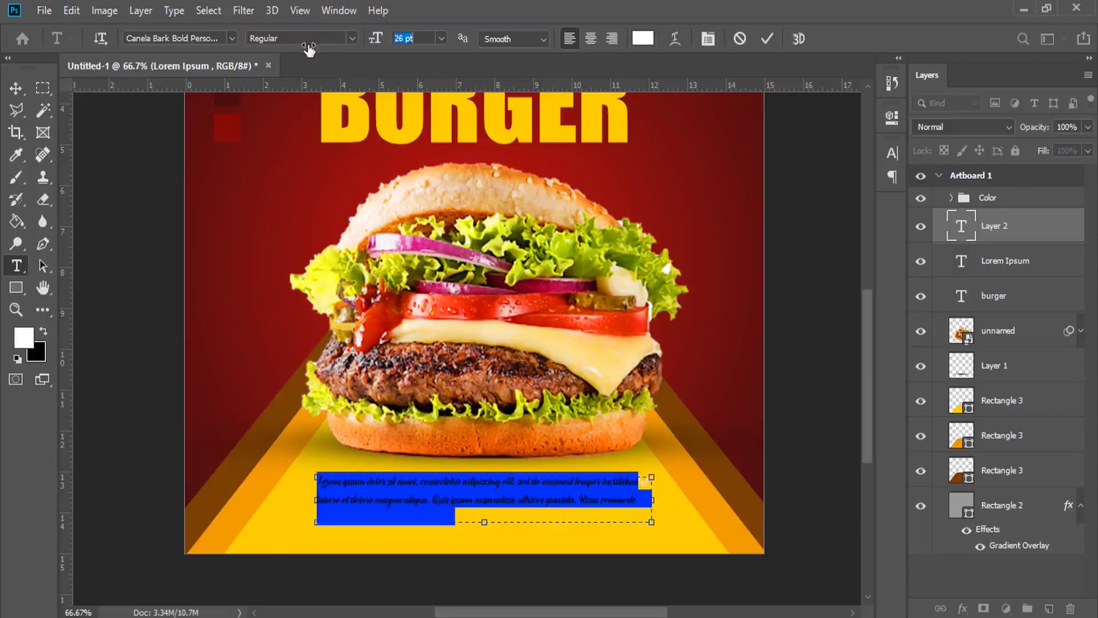
left_click(232, 38)
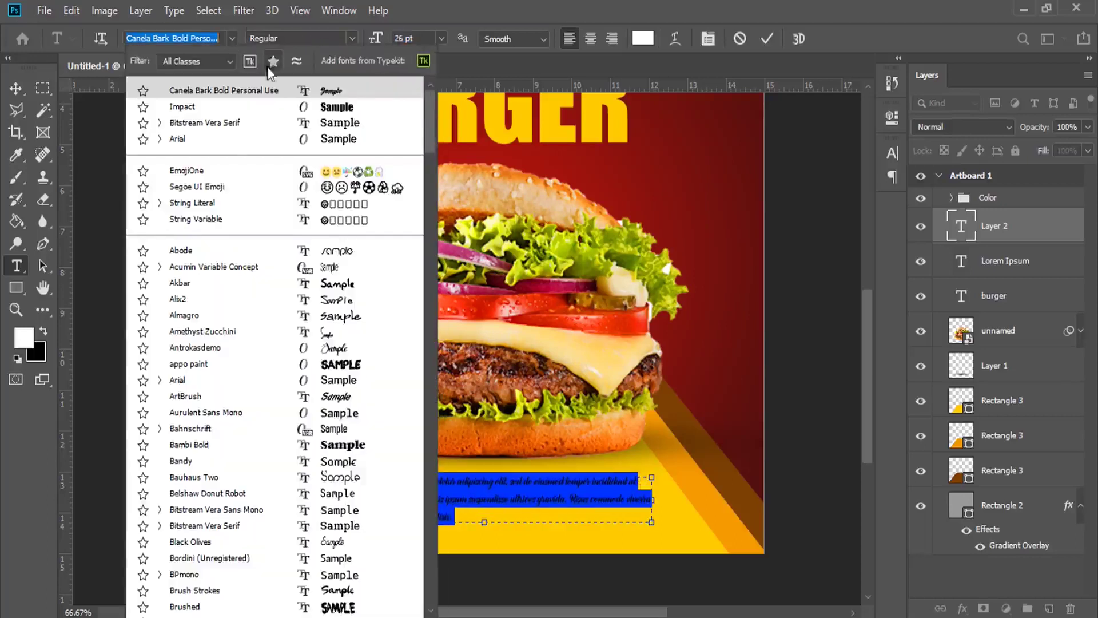
left_click(221, 139)
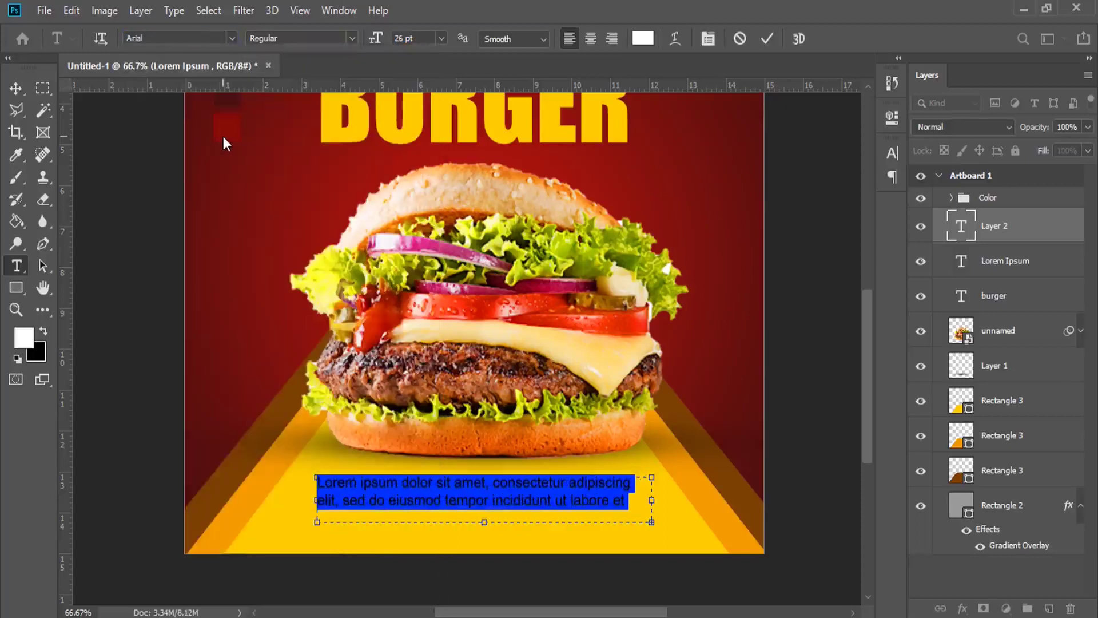
left_click_drag(374, 45, 368, 45)
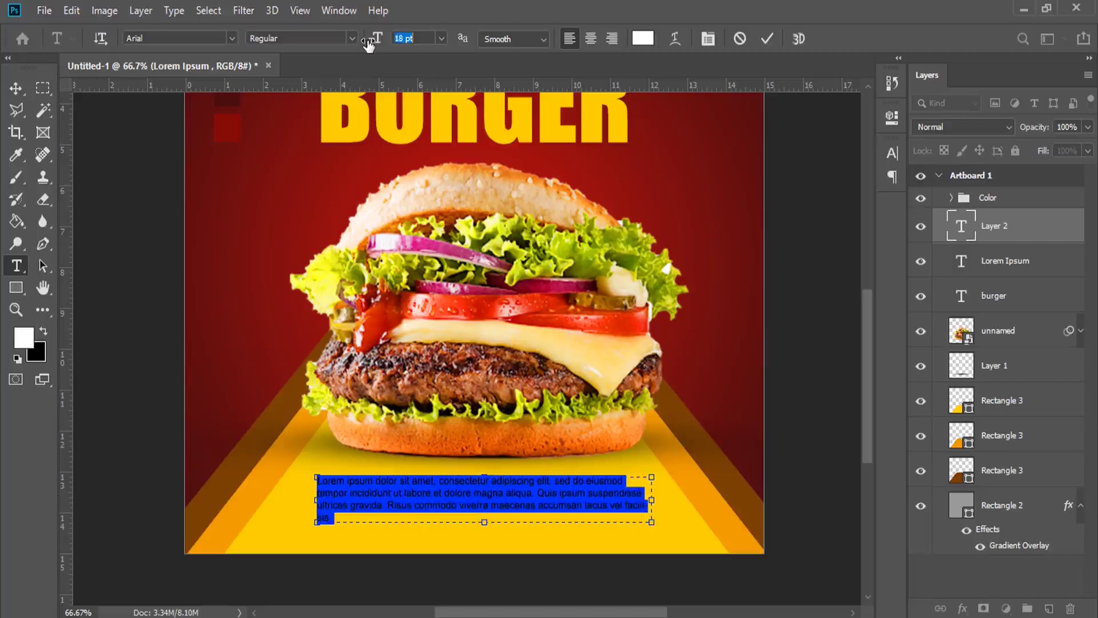
- Justify the paragraph with the last line centred and make its text black
left_click(709, 38)
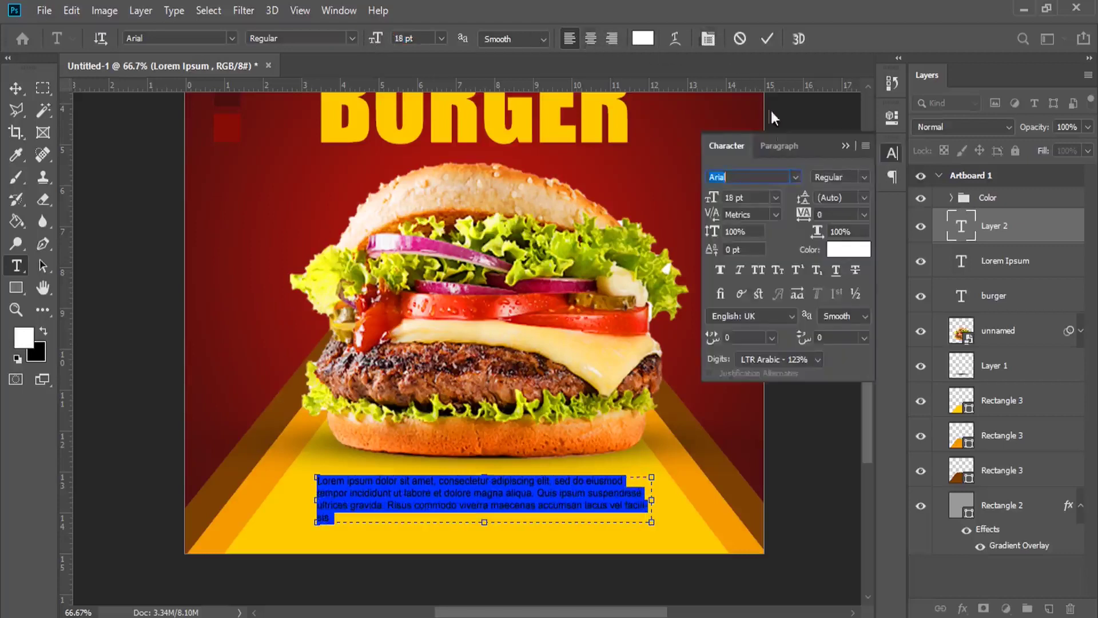
left_click(779, 147)
left_click(807, 177)
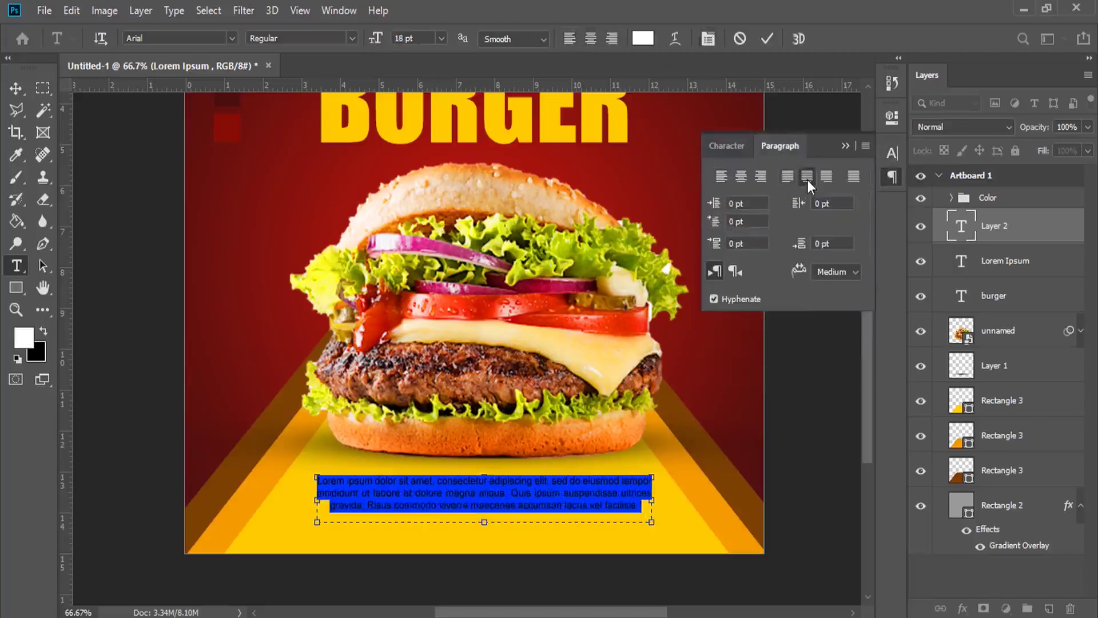
left_click(421, 508)
triple_click(447, 504)
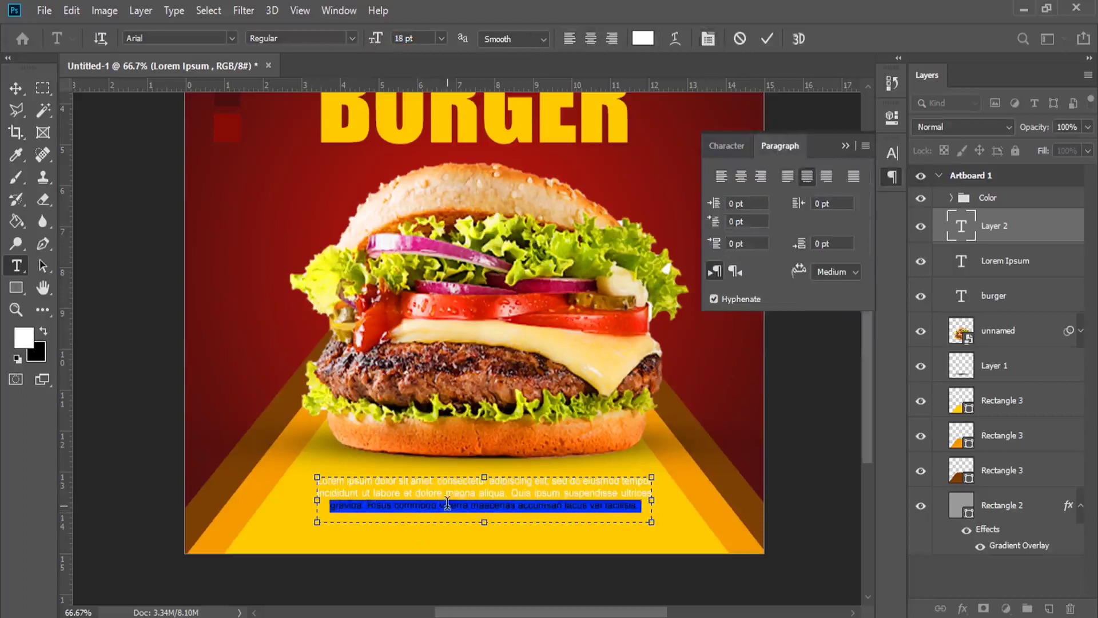
left_click(447, 504)
left_click(43, 331)
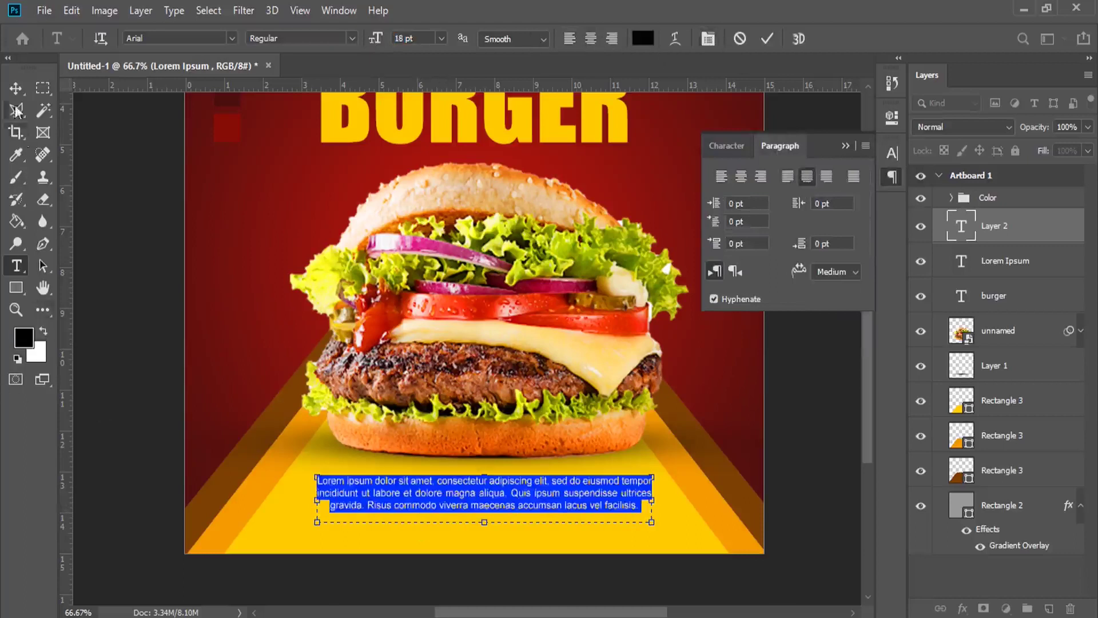
left_click(15, 88)
left_click(843, 147)
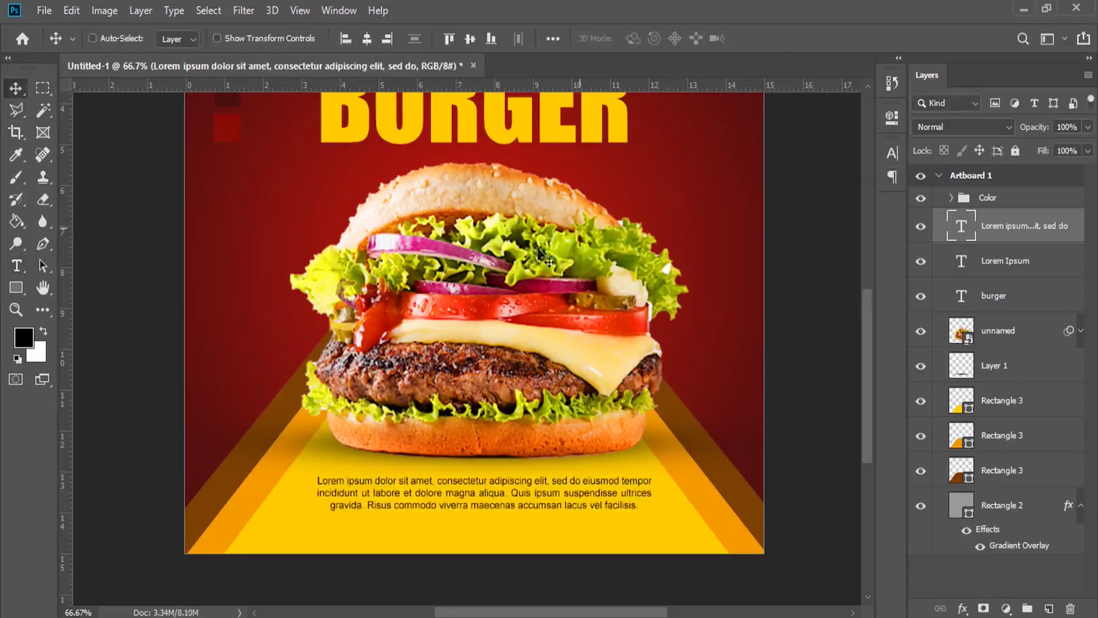
- Centre the paragraph horizontally on the canvas and nudge it up slightly
left_click(209, 11)
left_click(241, 30)
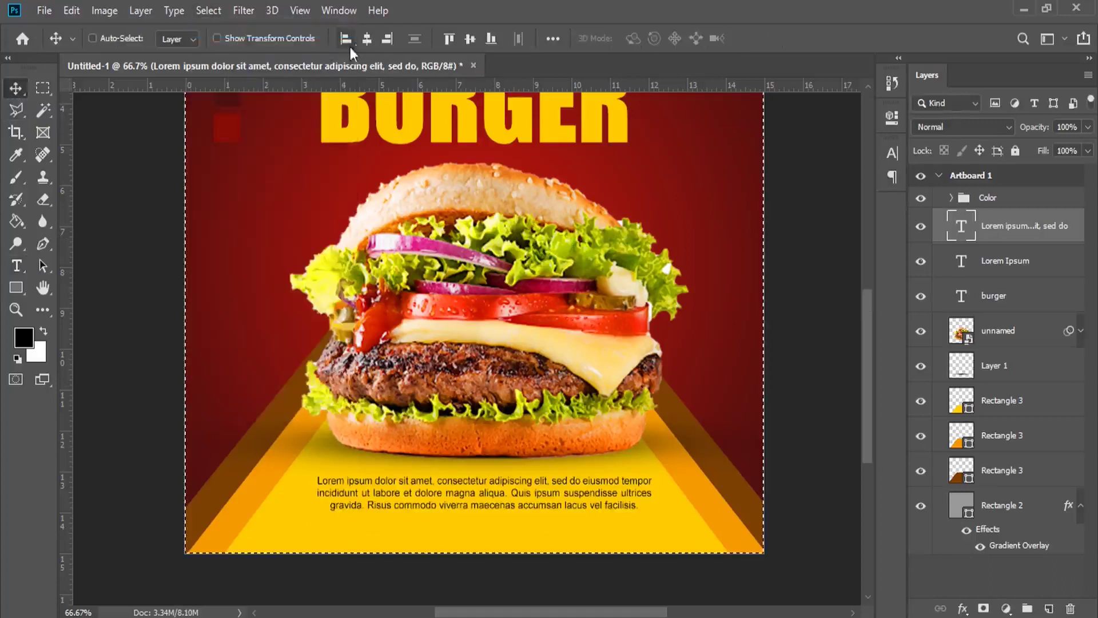
left_click(367, 38)
left_click(209, 11)
left_click(234, 44)
scroll(476, 343, "down", 3)
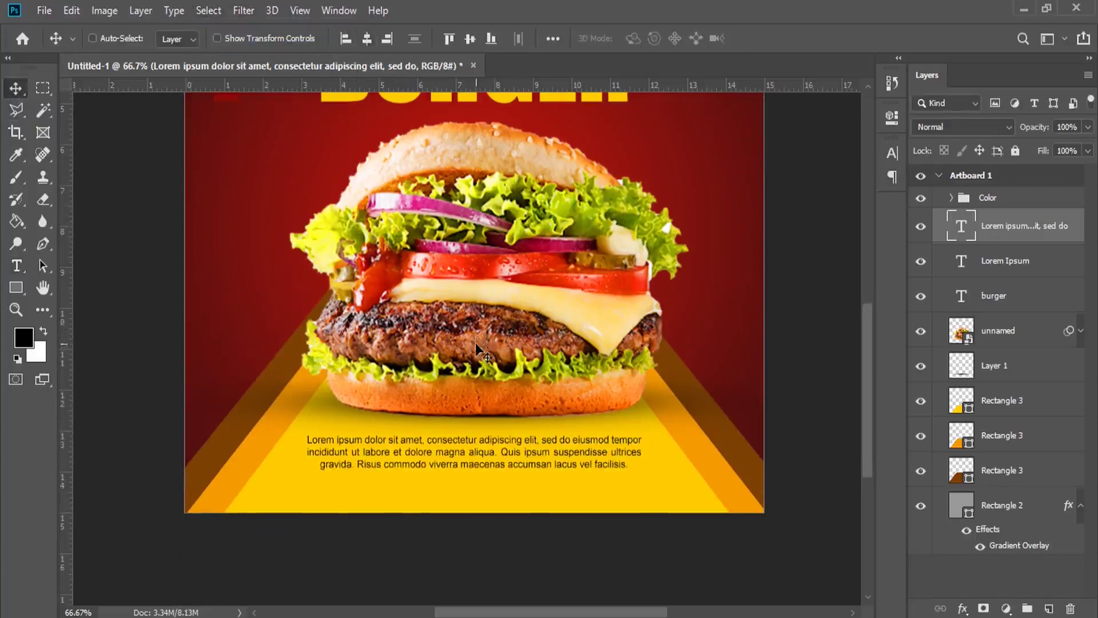
key("shift+Up")
- Zoom to 100% around the paragraph and bring up the shape tool options
key("z")
left_click(498, 446)
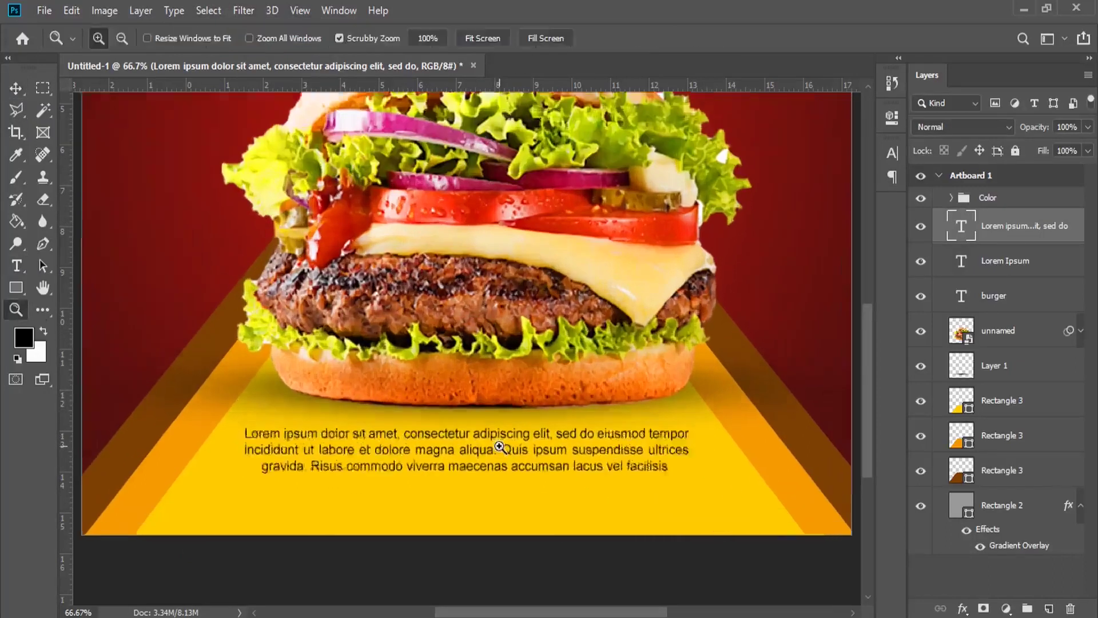
right_click(16, 265)
right_click(16, 287)
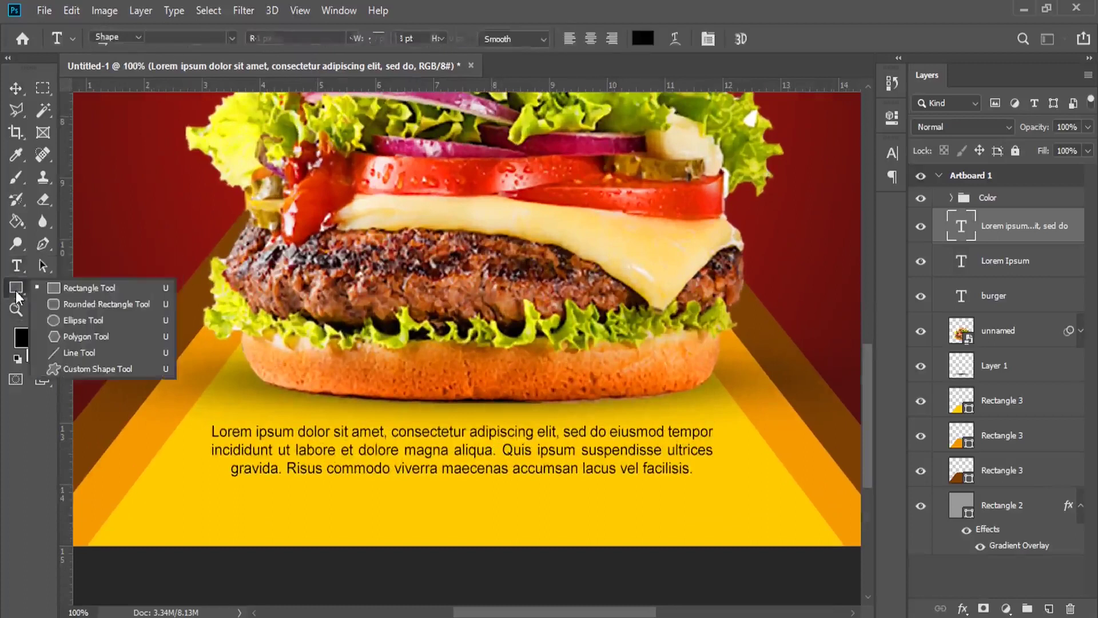
- Draw a flat 633 x 4 px brown ellipse under the paragraph and nudge it down
left_click(68, 322)
left_click(1050, 609)
mouse_move(207, 480)
left_mouse_down()
mouse_move(590, 551)
mouse_move(691, 472)
left_mouse_up()
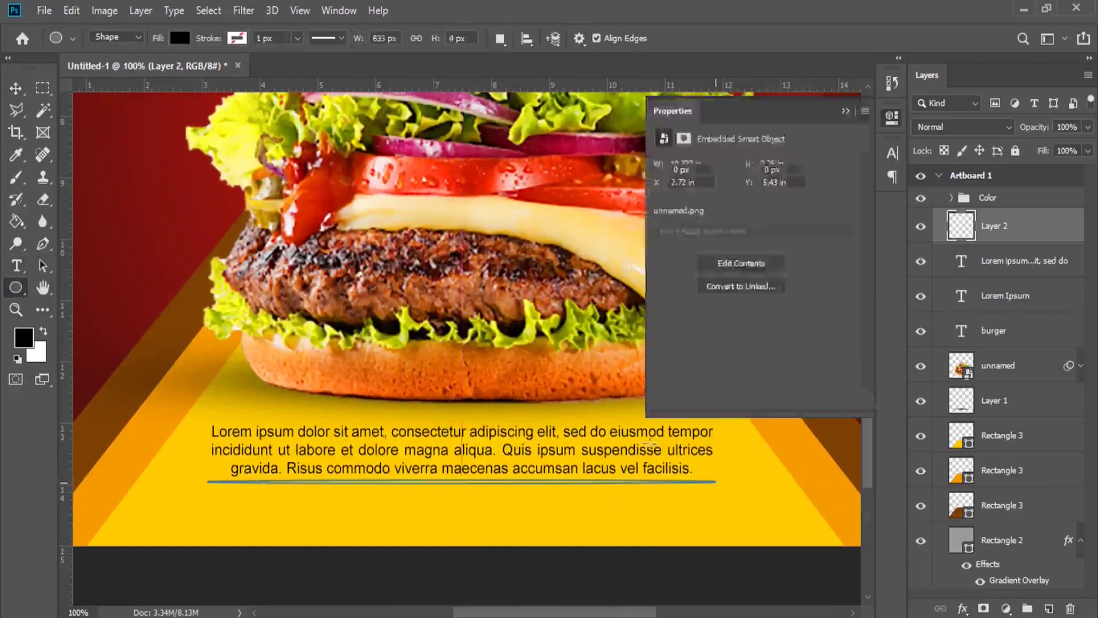
left_click(845, 110)
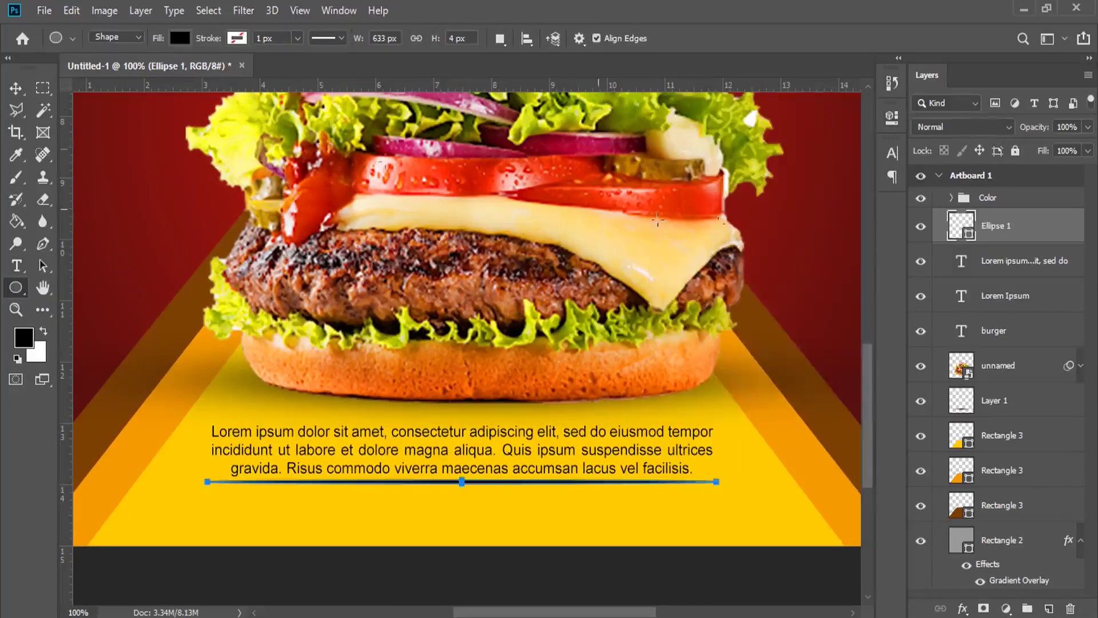
left_click(177, 317)
left_click(1014, 167)
key("v")
key("Down")
key("Down")
key("Down")
key("Down")
key("Down")
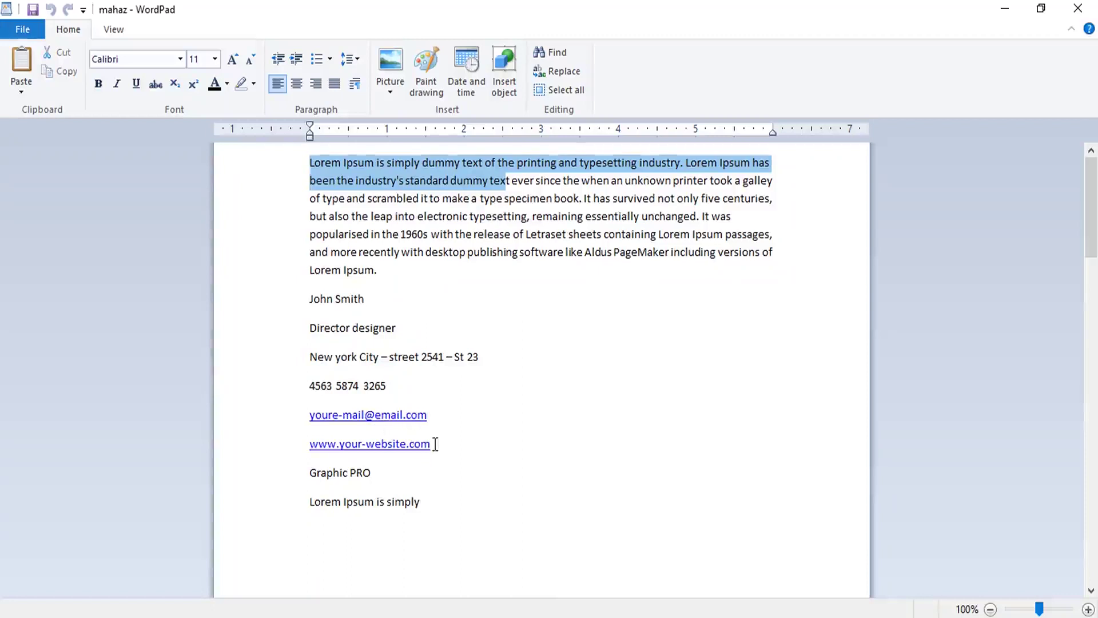
- Paste the e-mail and website lines into a new text layer below the brown line
left_click_drag(434, 444, 323, 420)
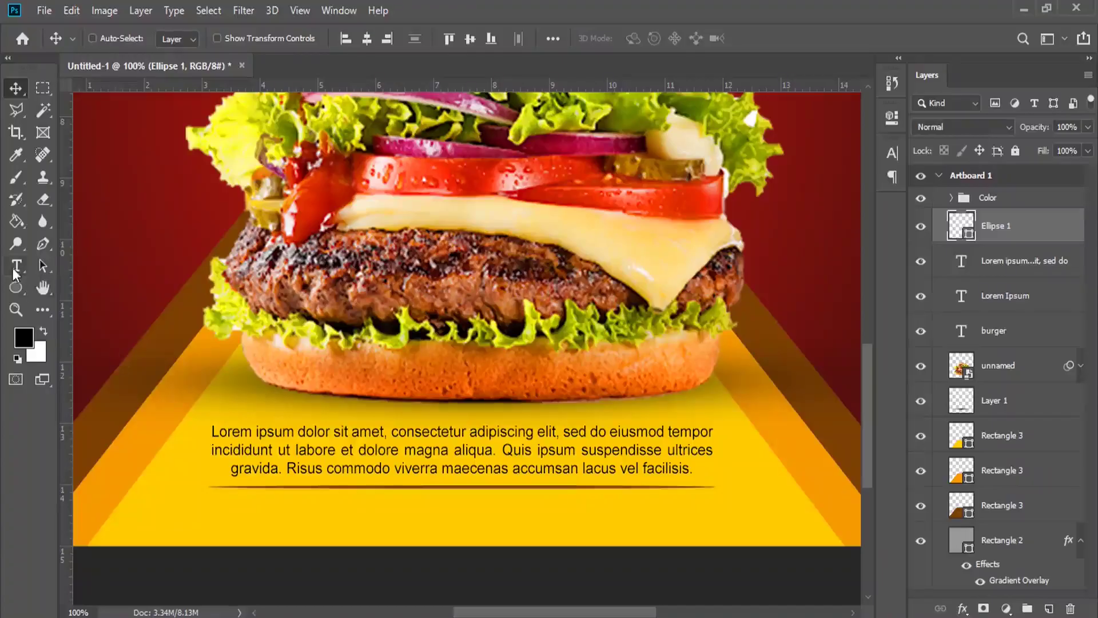
left_click(16, 266)
left_click(43, 332)
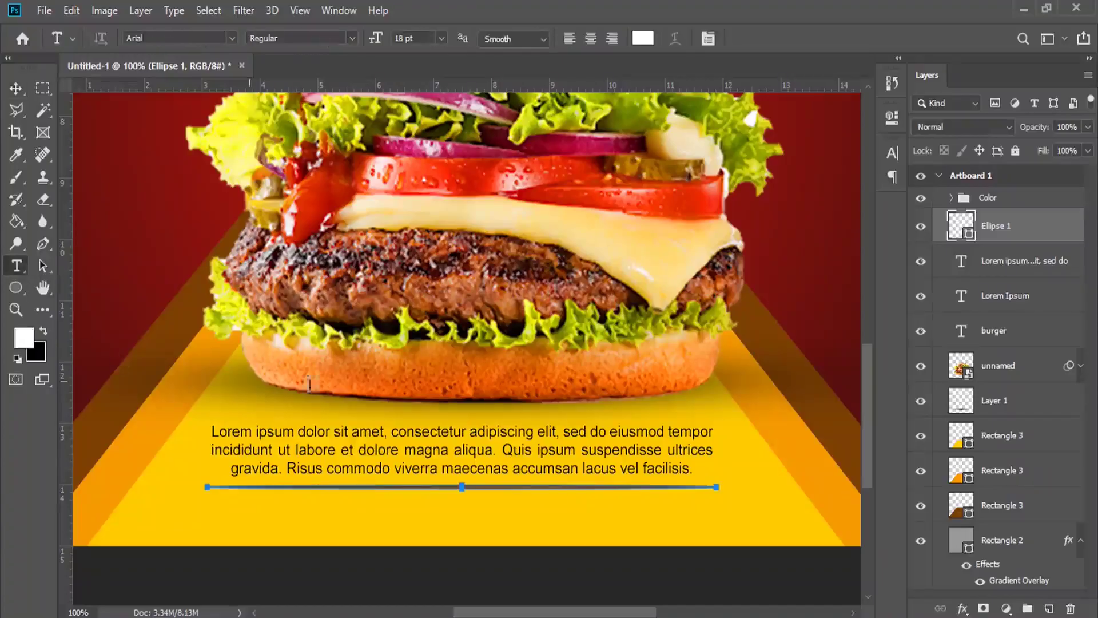
left_click(596, 525)
right_click(603, 523)
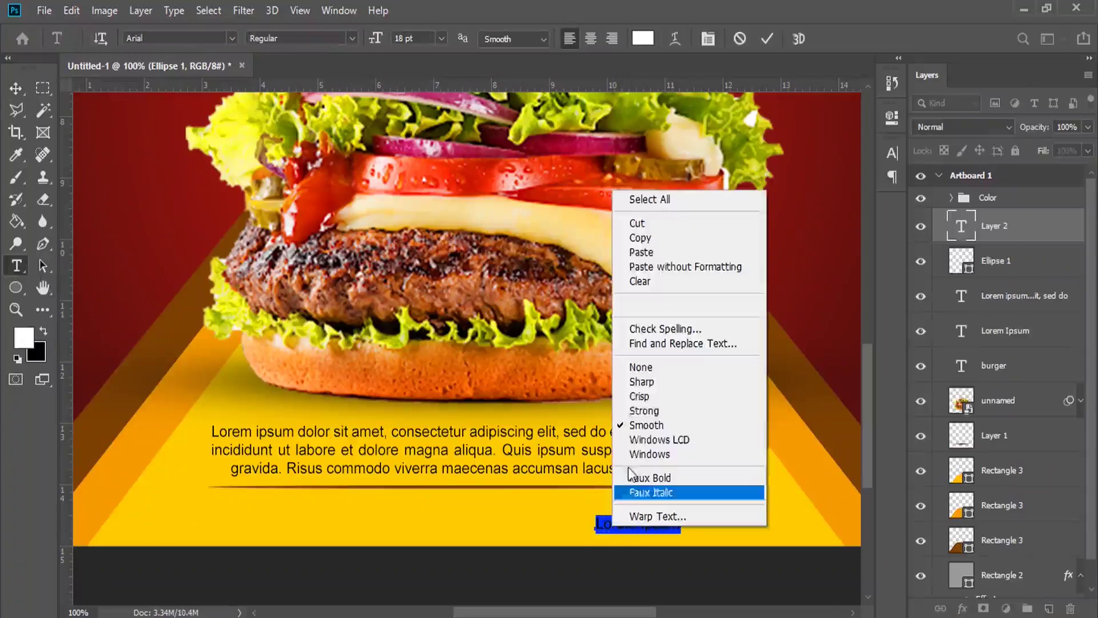
left_click(638, 267)
- Make the contact text black, place it in the footer's right column, and duplicate it leftward
left_click_drag(650, 508, 662, 481)
key("ctrl+a")
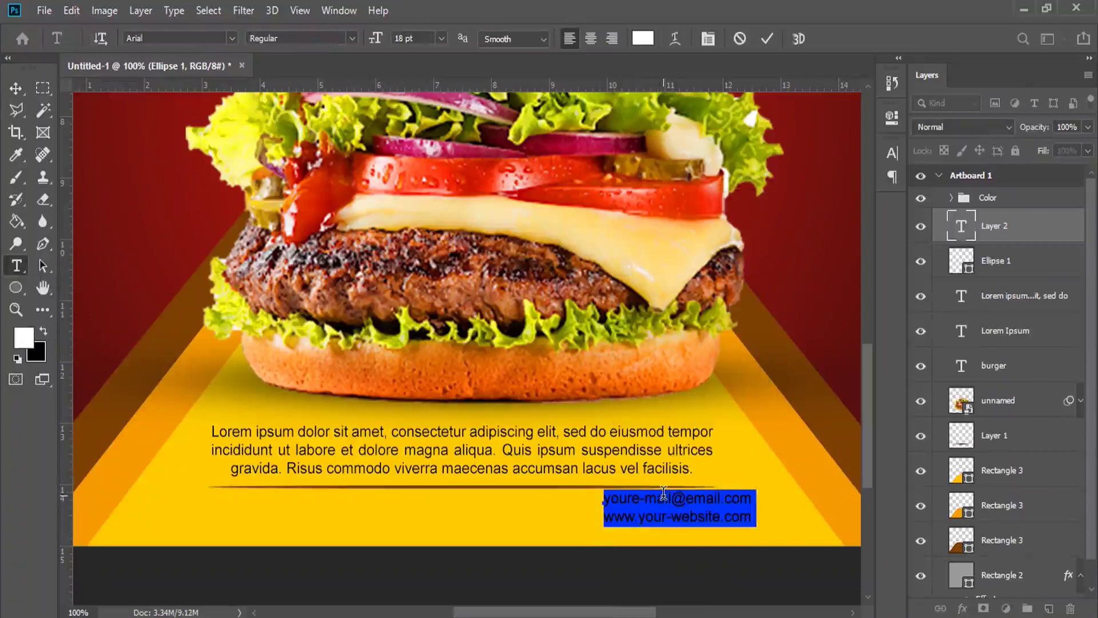
left_click(43, 331)
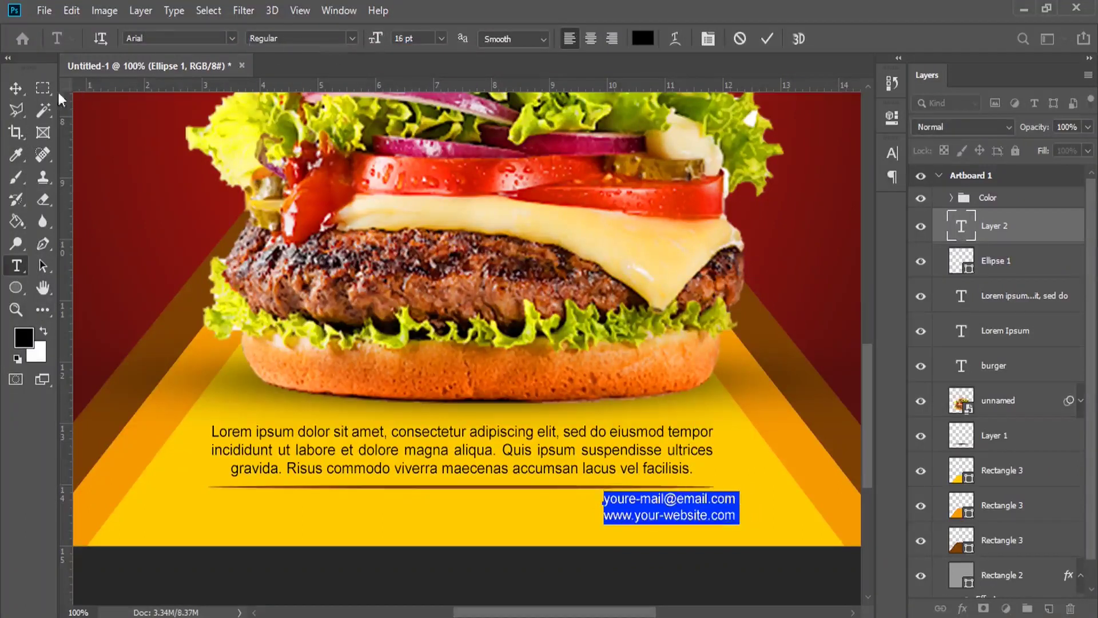
left_click(15, 88)
left_click_drag(698, 532, 676, 515)
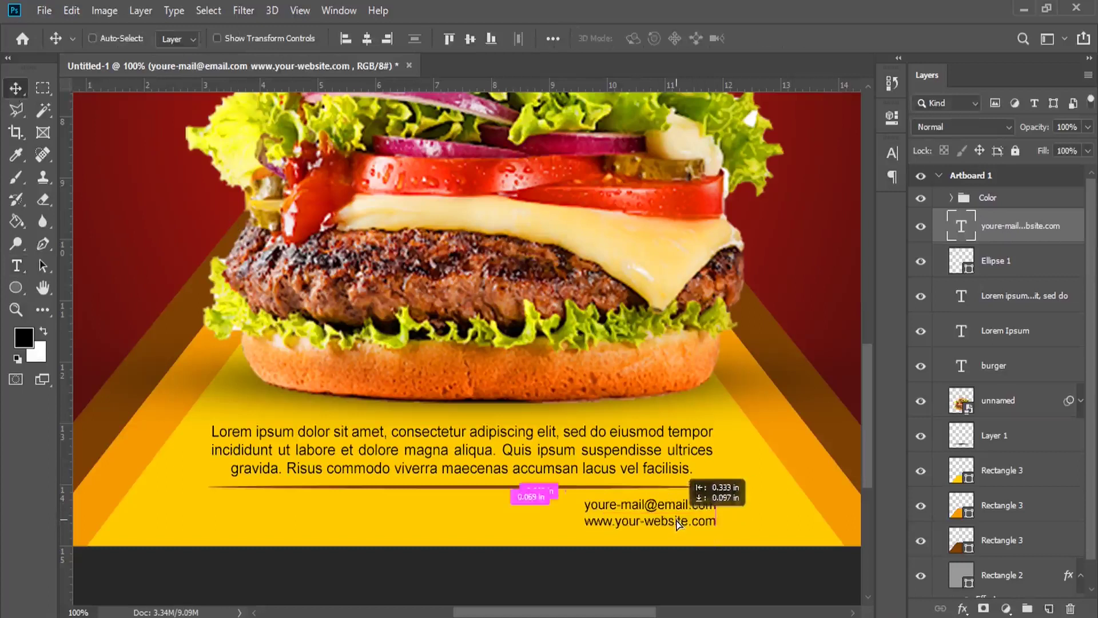
left_click_drag(666, 511, 451, 511)
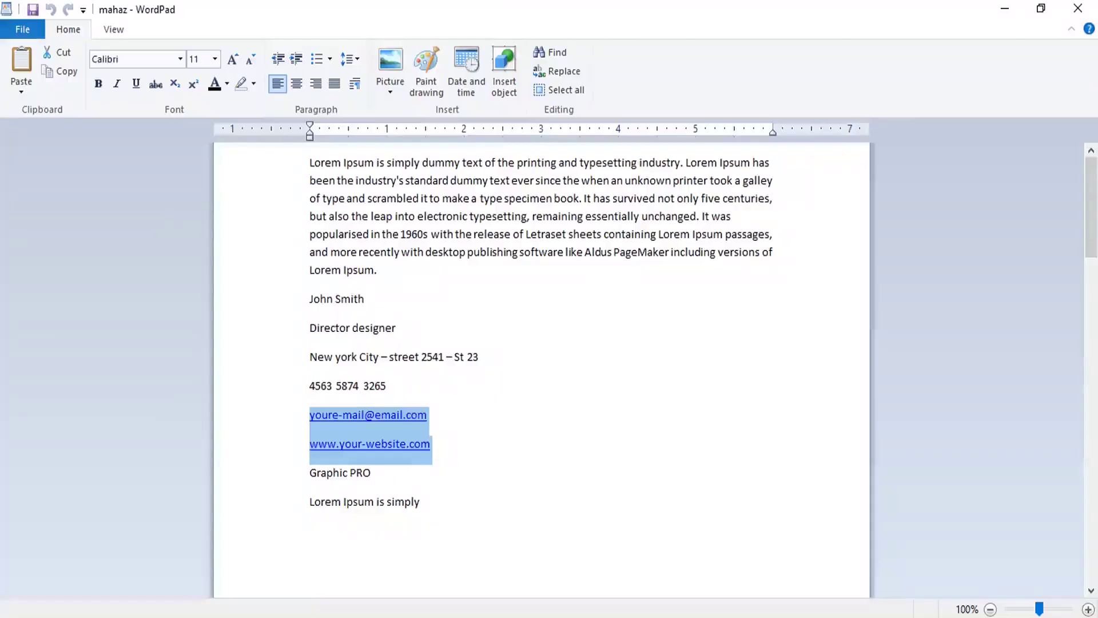
- Replace the copied block's text with the phone number on two lines
left_click_drag(396, 386, 317, 388)
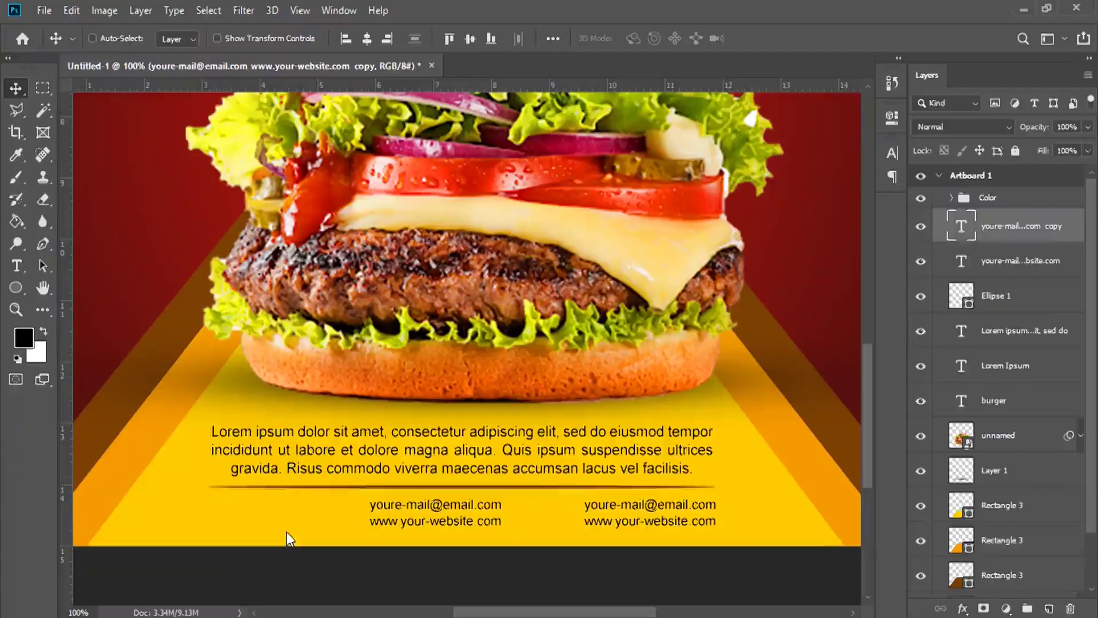
left_click(16, 264)
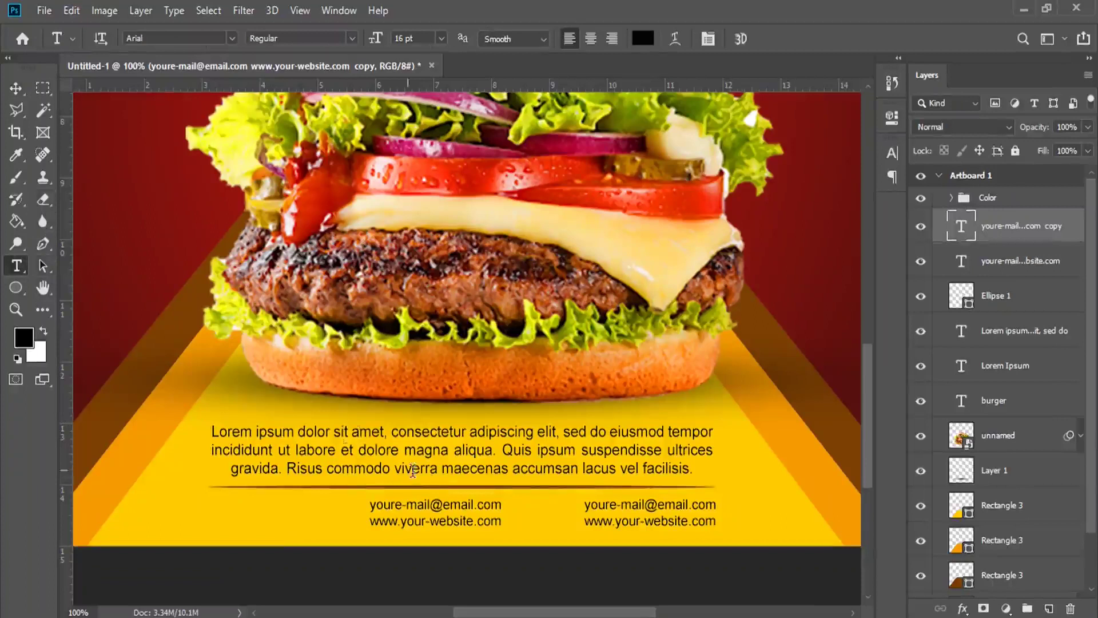
left_click(428, 504)
left_click_drag(369, 504, 503, 522)
right_click(430, 506)
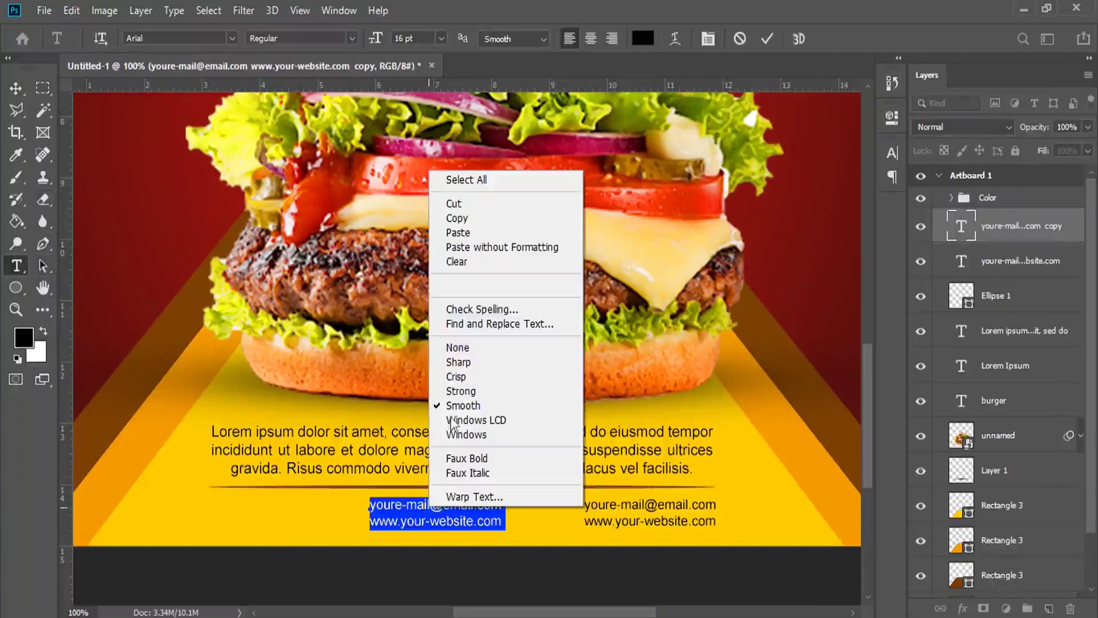
left_click(457, 233)
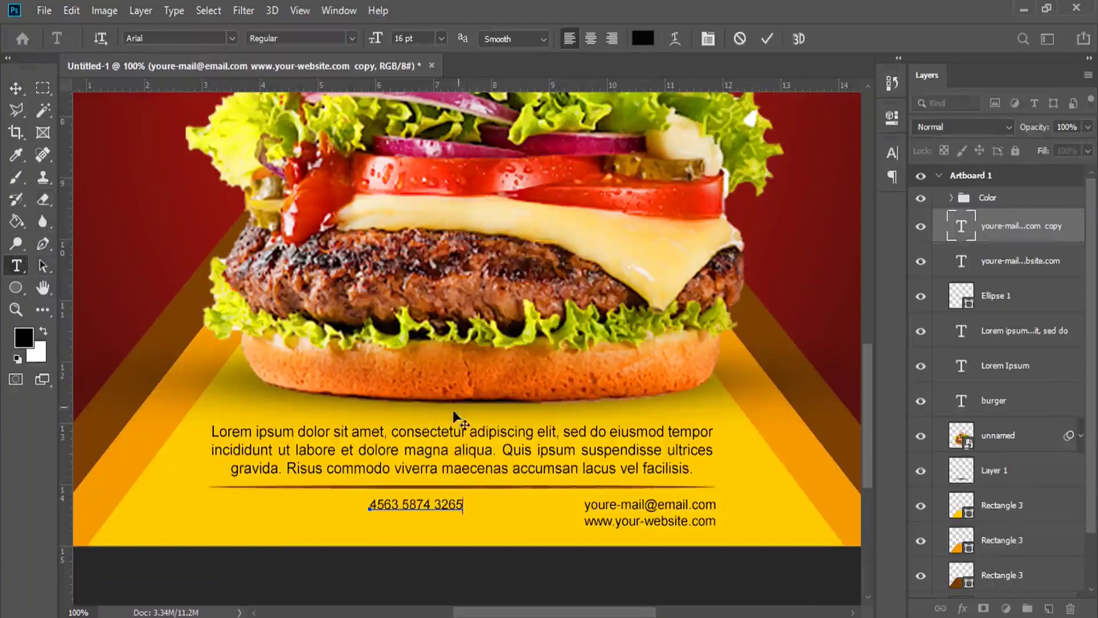
key("Return")
right_click(410, 515)
left_click(446, 243)
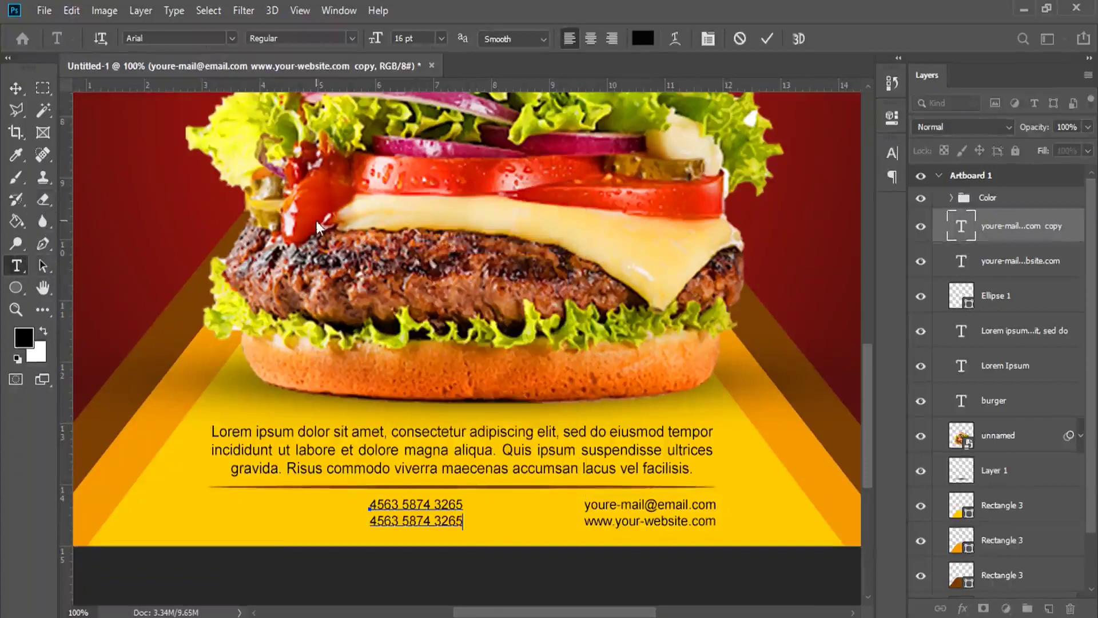
left_click(15, 88)
- Copy the phone block into the left column and distribute the three contact blocks' horizontal centres
left_click_drag(457, 512, 278, 513)
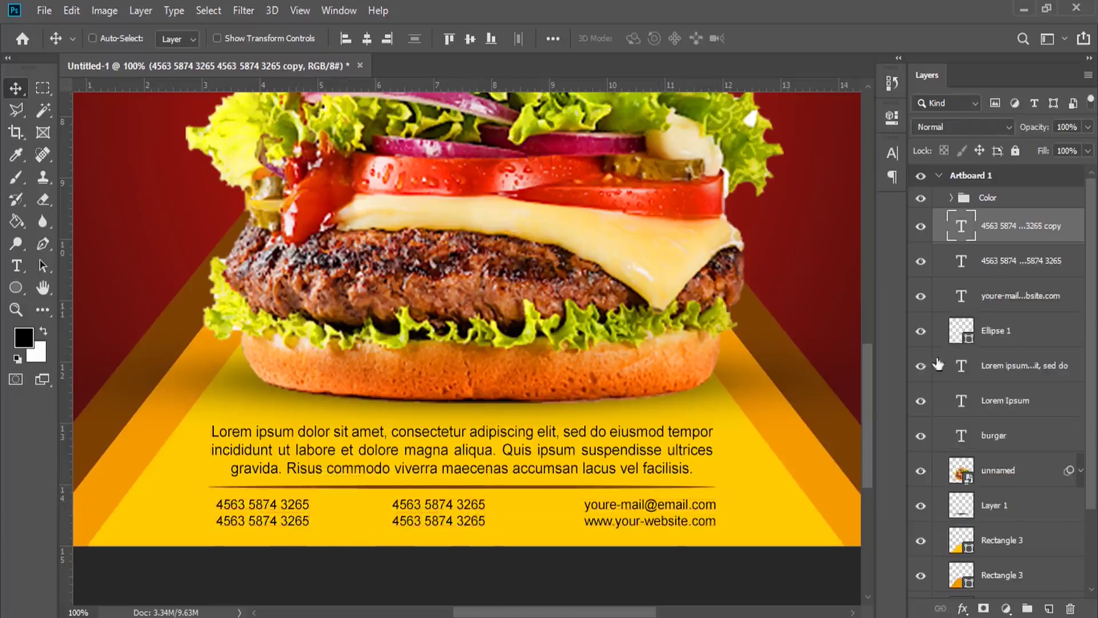
left_click(1023, 304, "shift")
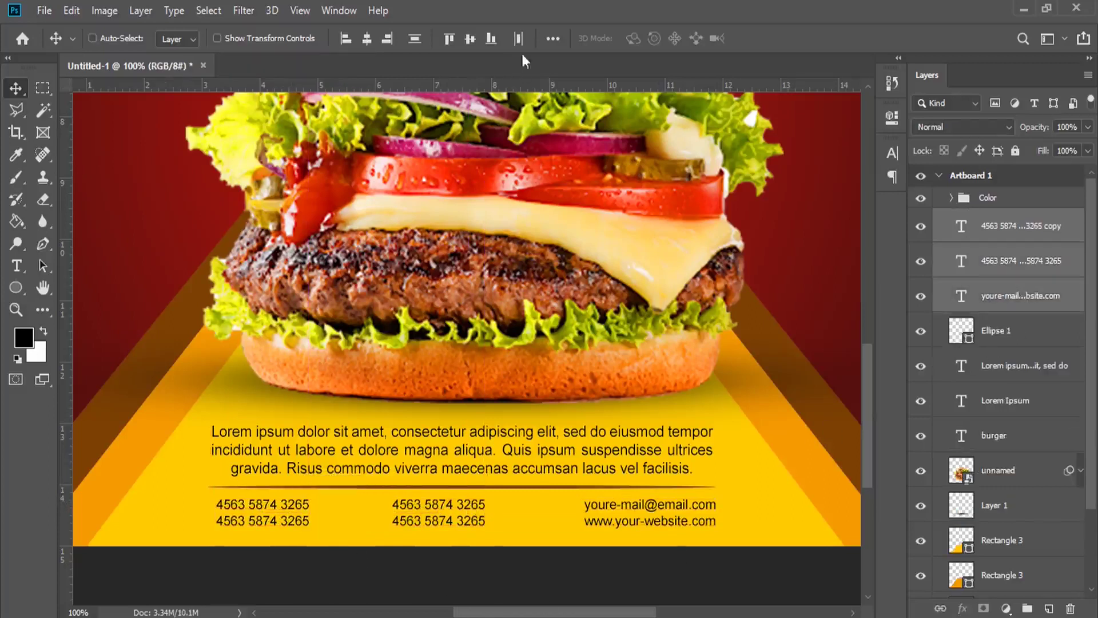
left_click(550, 42)
left_click(599, 142)
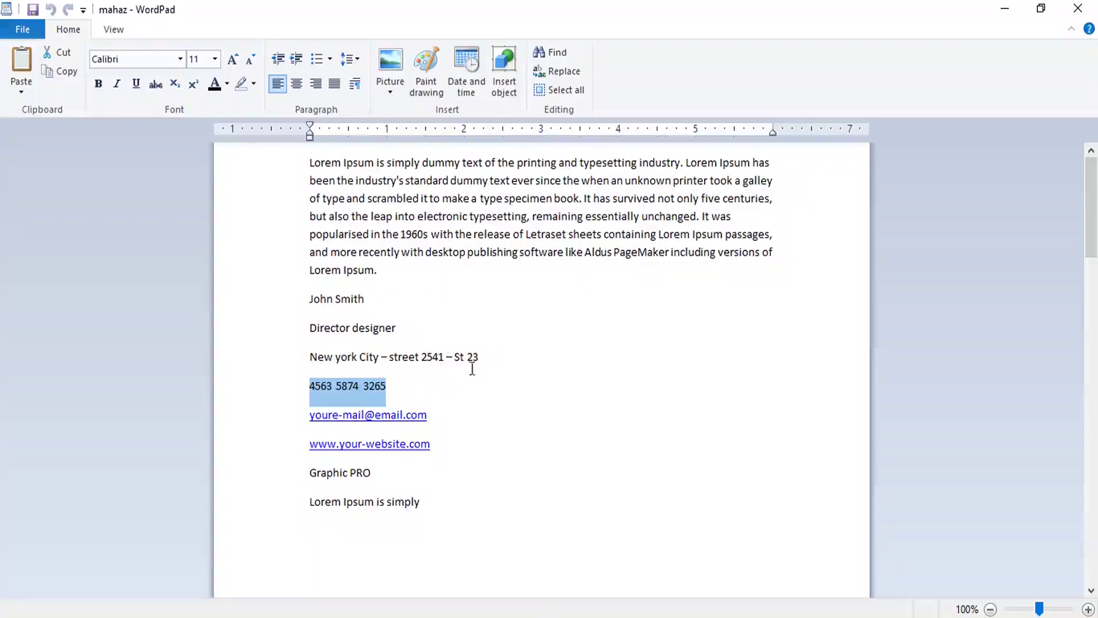
left_click_drag(479, 358, 310, 356)
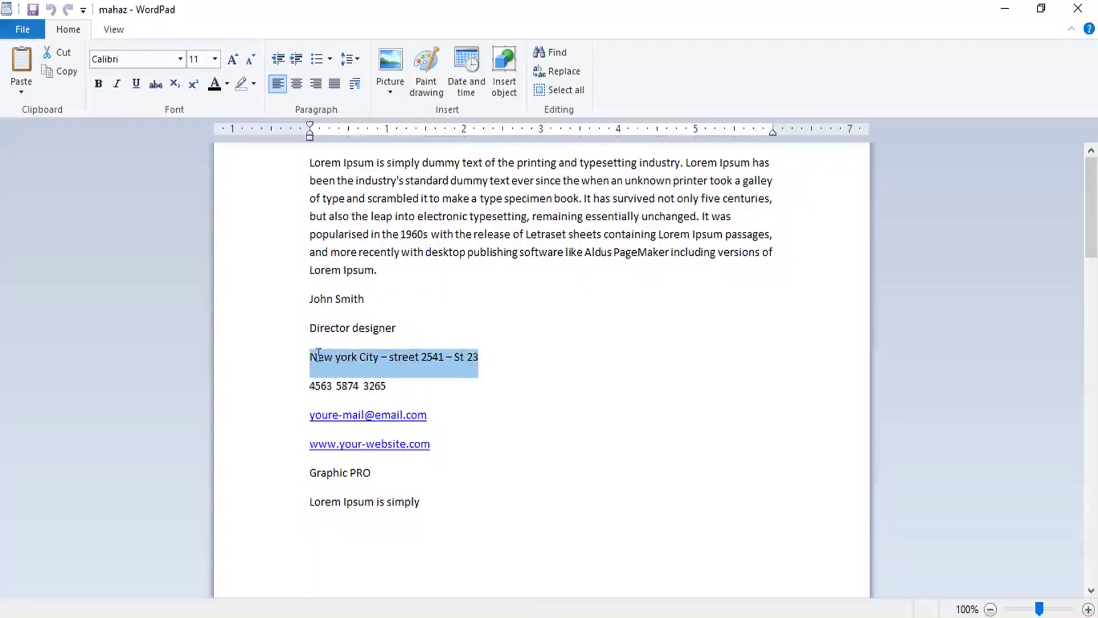
- Replace the left footer phone numbers with the street address from WordPad, broken after 'street'
left_click(63, 72)
key("alt+Tab")
left_click(16, 265)
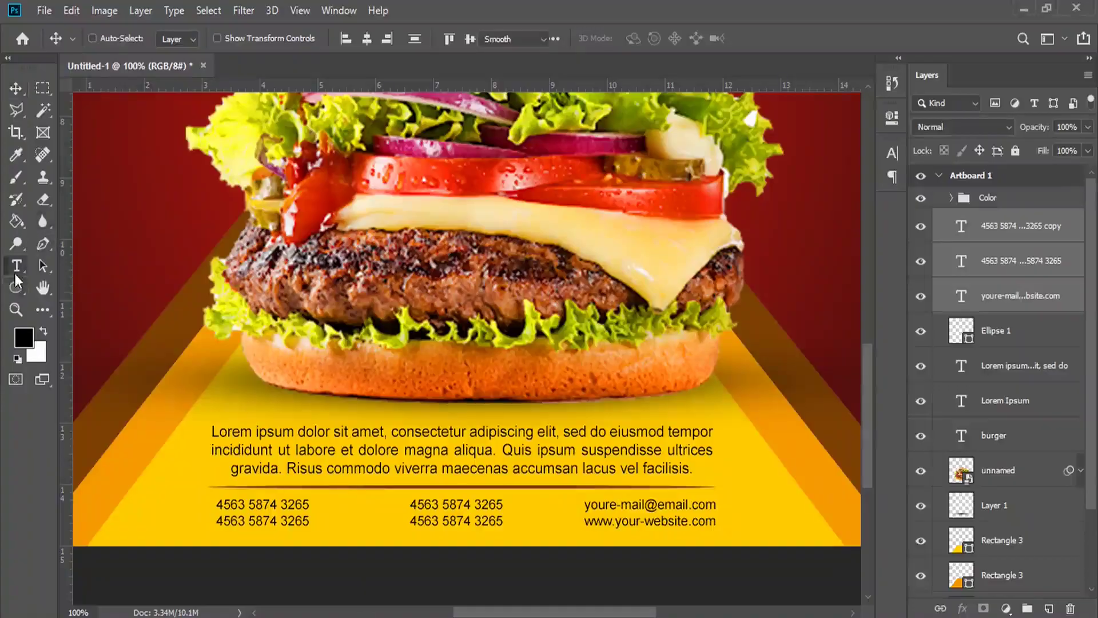
left_click(282, 503)
left_click_drag(282, 503, 310, 521)
right_click(283, 504)
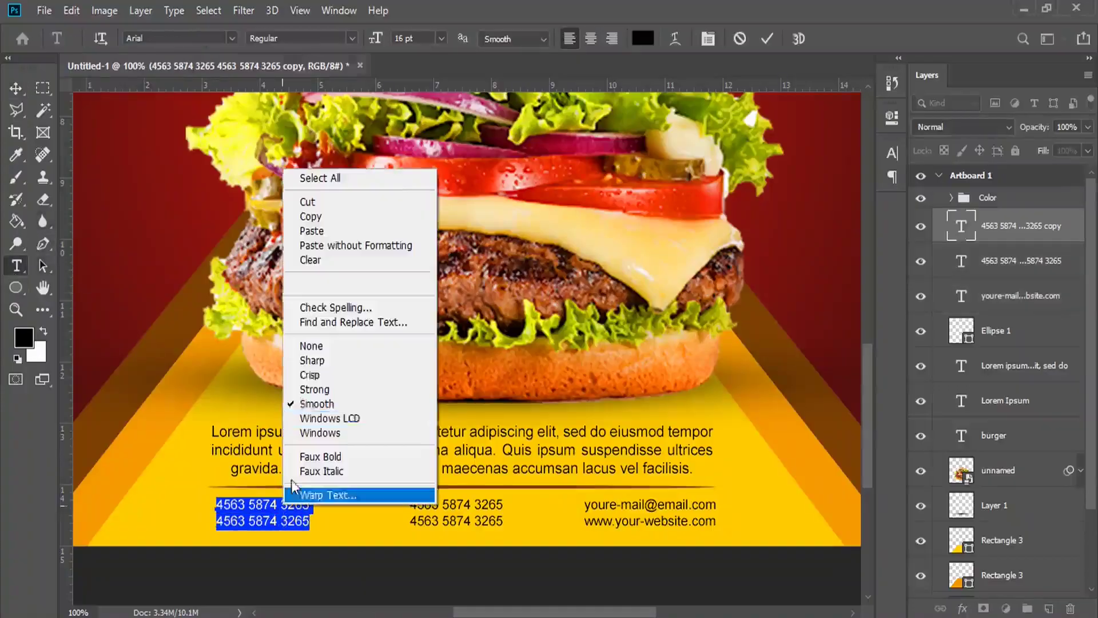
left_click(309, 261)
key("ctrl+v")
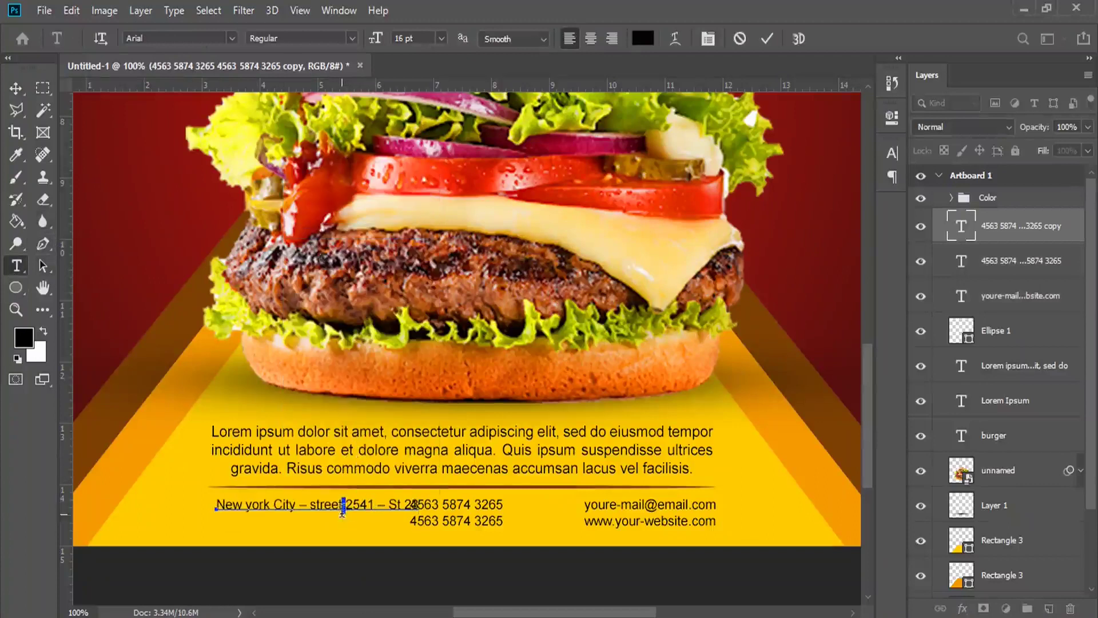
key("Return")
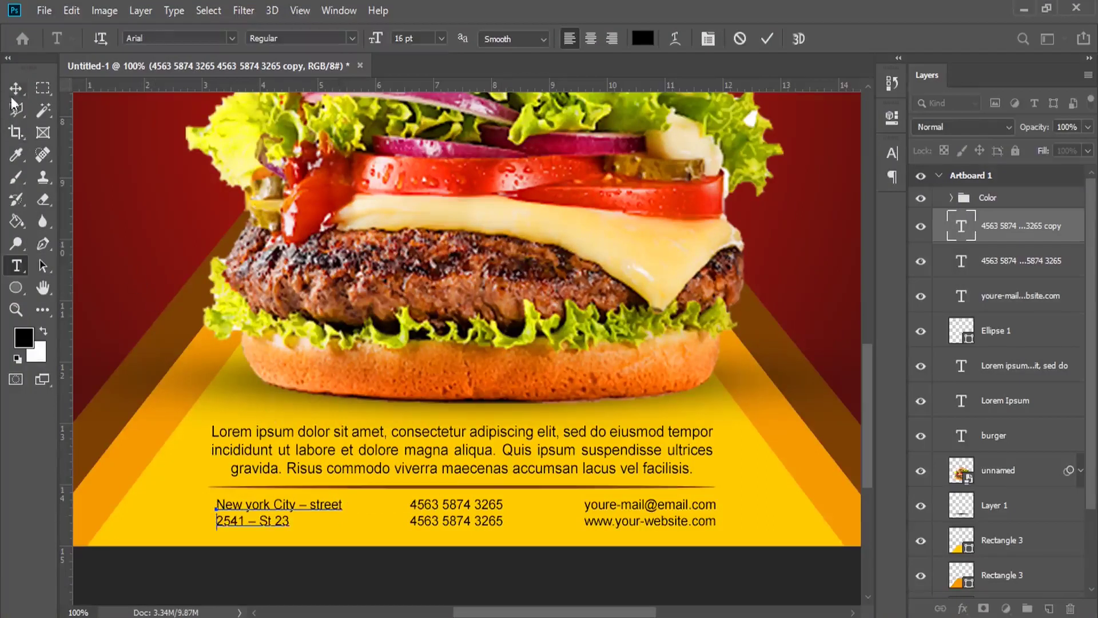
left_click(15, 89)
- Select all three contact blocks and nudge them slightly right
left_click(1008, 262, "ctrl")
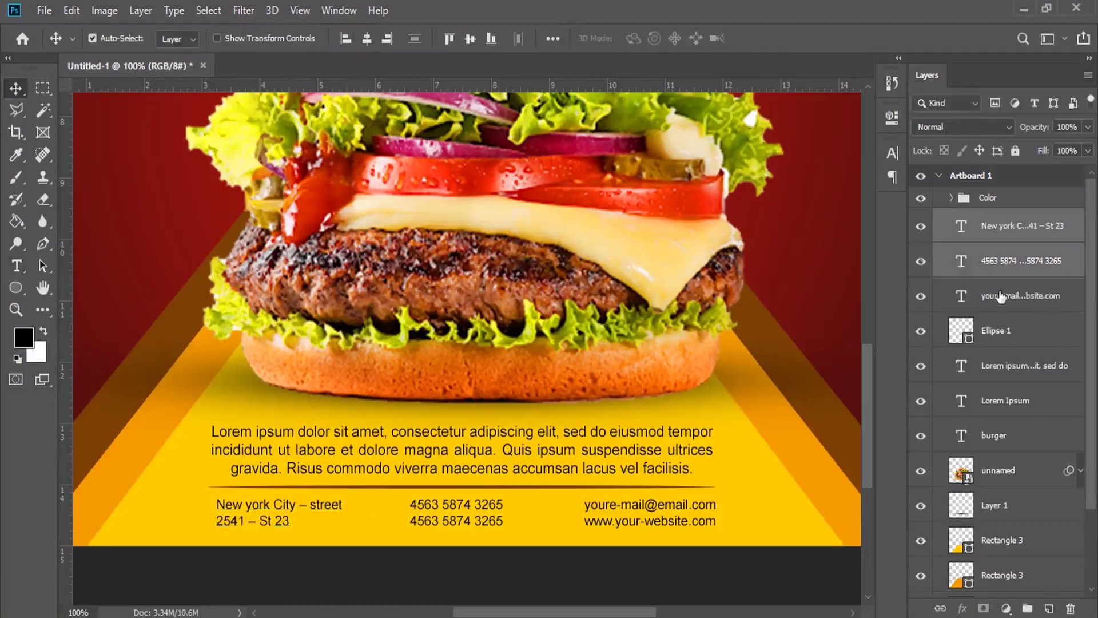
left_click(1001, 296, "ctrl")
left_click_drag(672, 496, 678, 499)
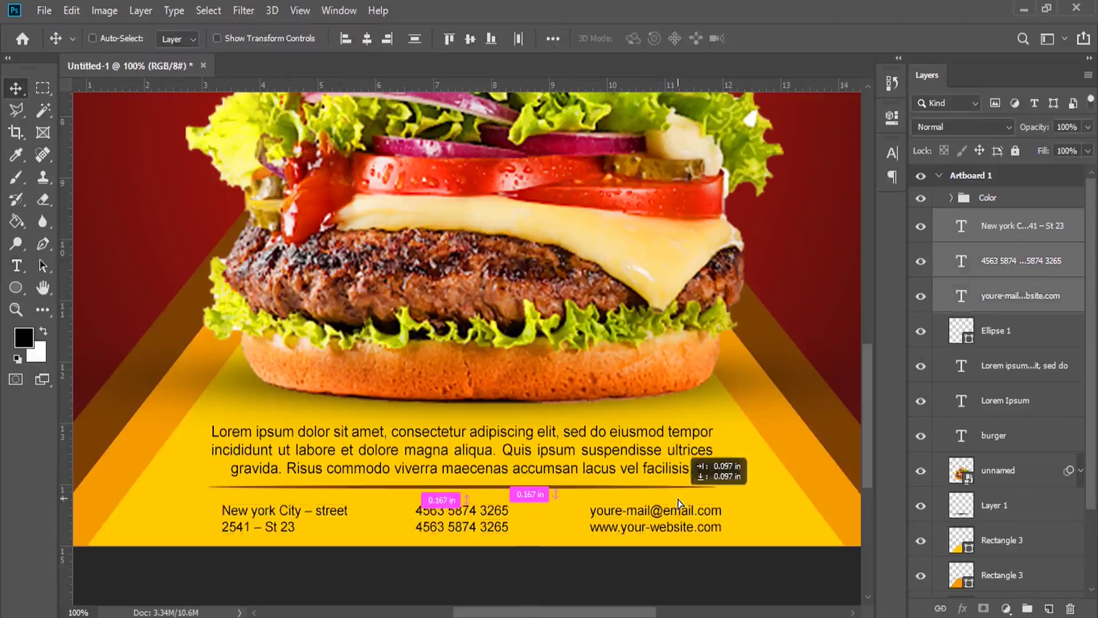
key("Up")
key("Up")
key("Up")
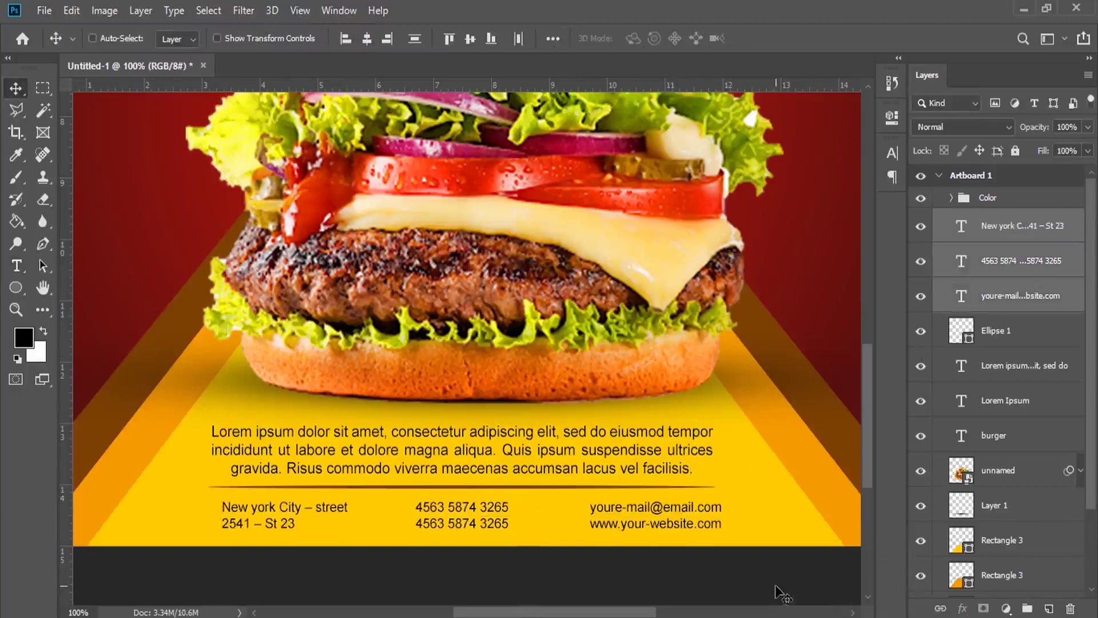
key("Right")
key("Right")
key("Right")
key("Right")
key("Right")
key("Right")
key("Right")
key("Right")
key("Right")
key("Right")
key("Right")
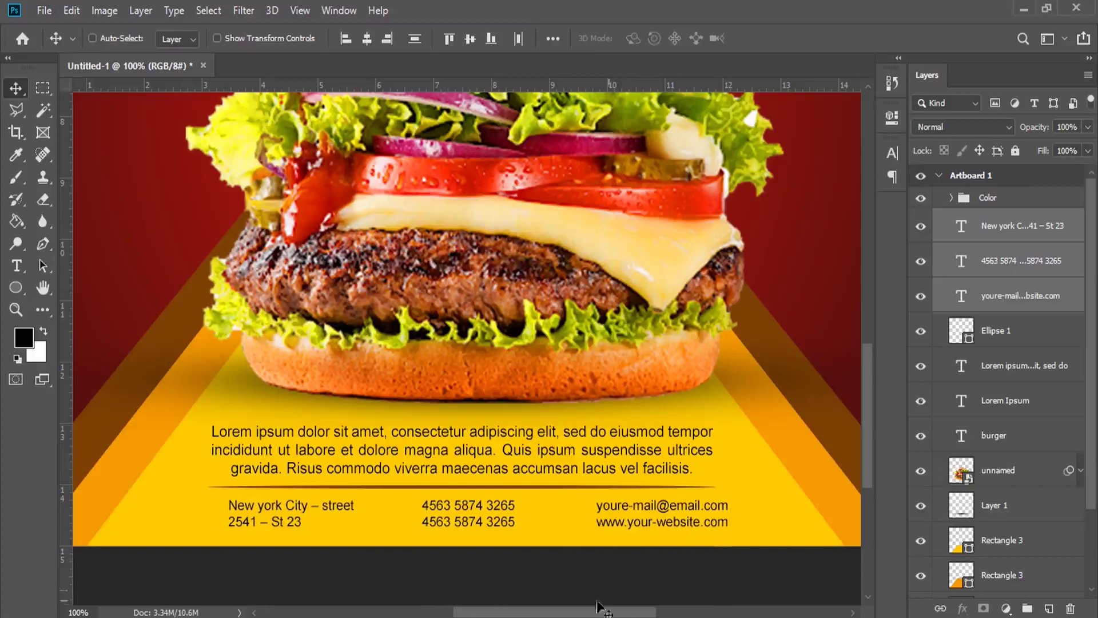
- Draw a small black circle beside the email block and copy it beside the phone and address blocks
left_click(16, 309)
left_click(557, 516)
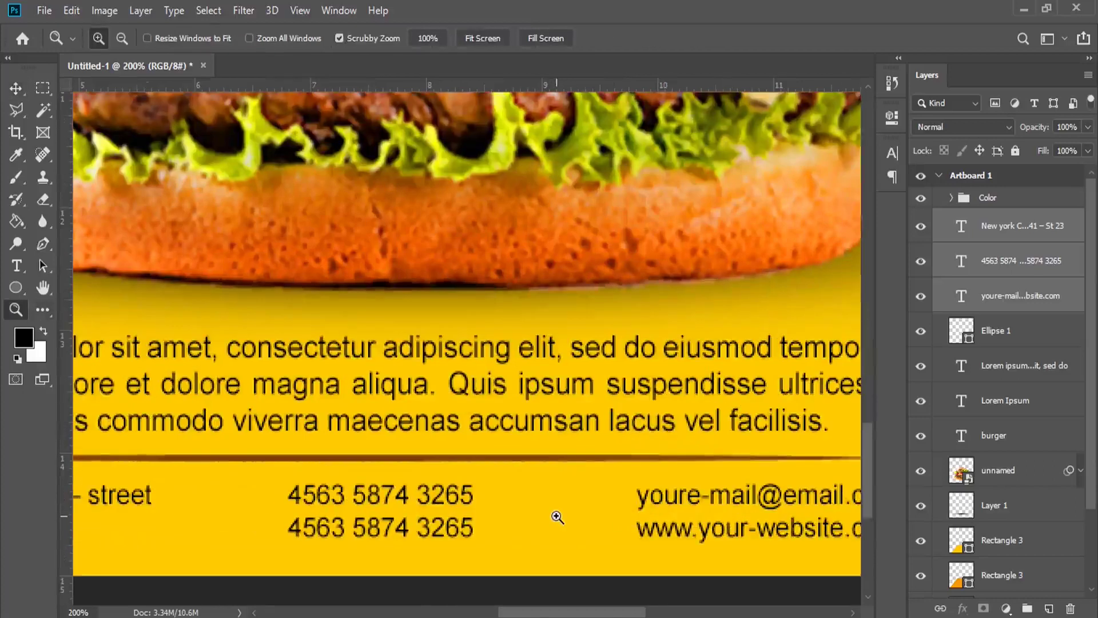
left_click(16, 288)
left_click(91, 287)
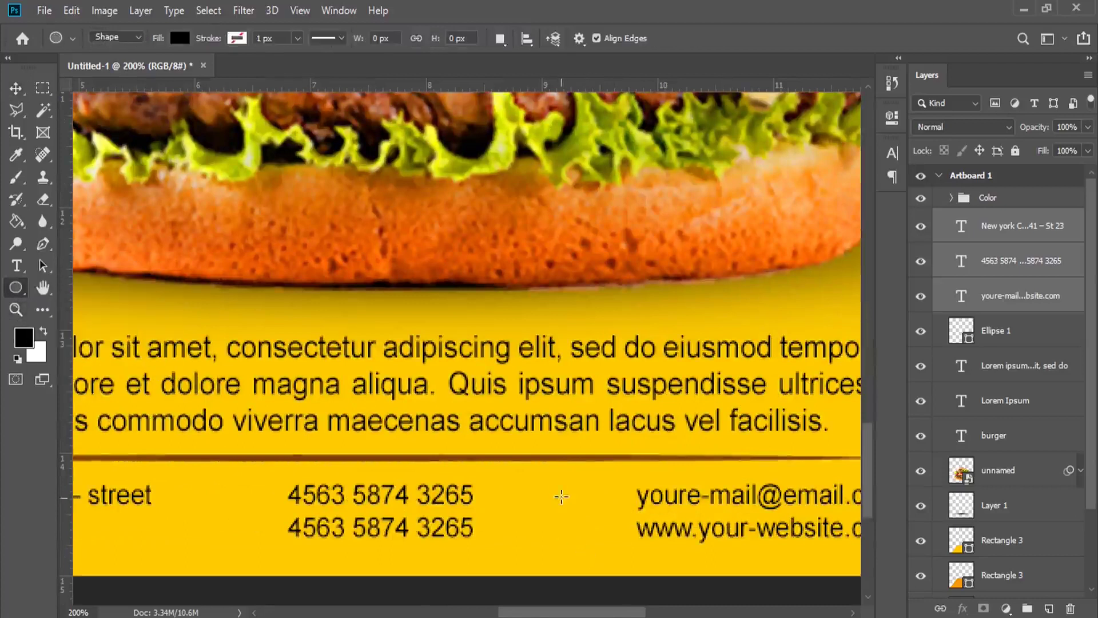
left_click_drag(554, 482, 605, 534)
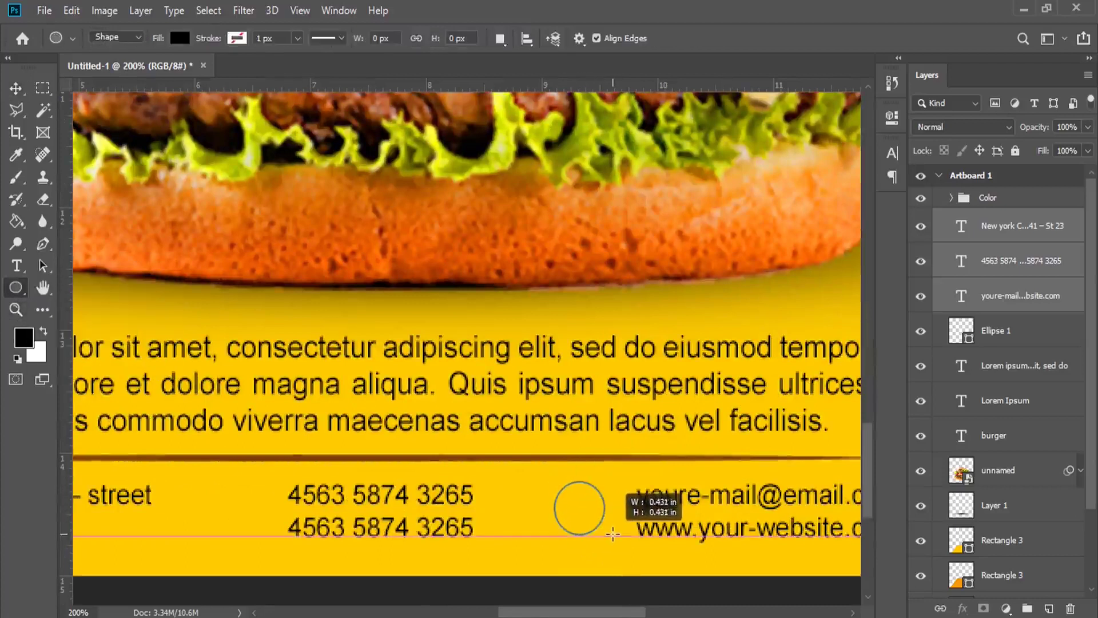
left_click(845, 111)
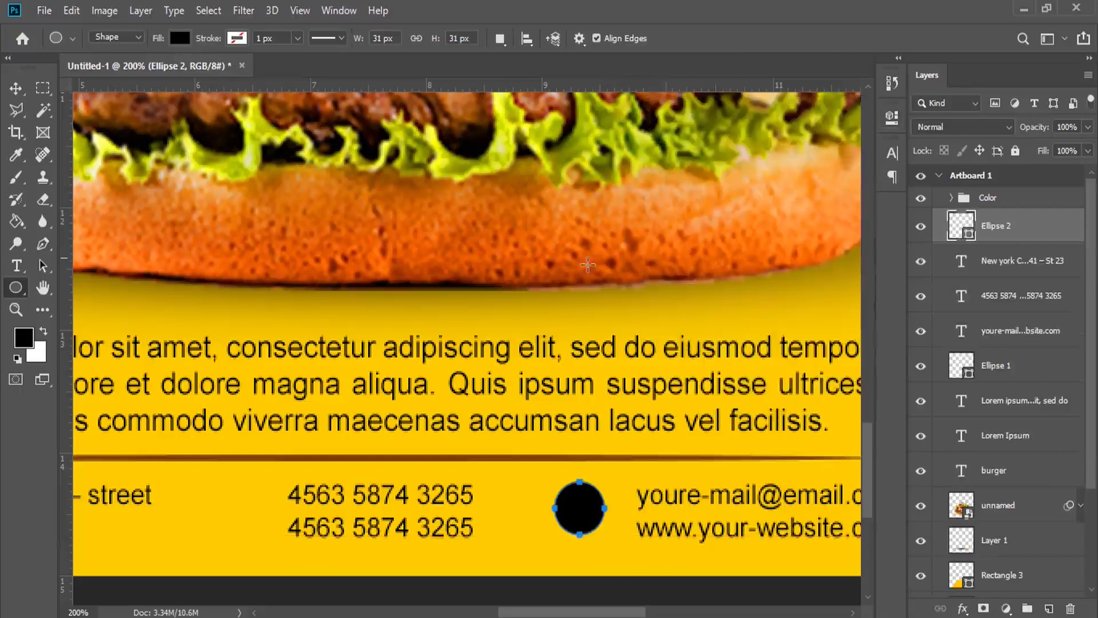
left_click(15, 89)
left_click_drag(574, 514, 299, 513)
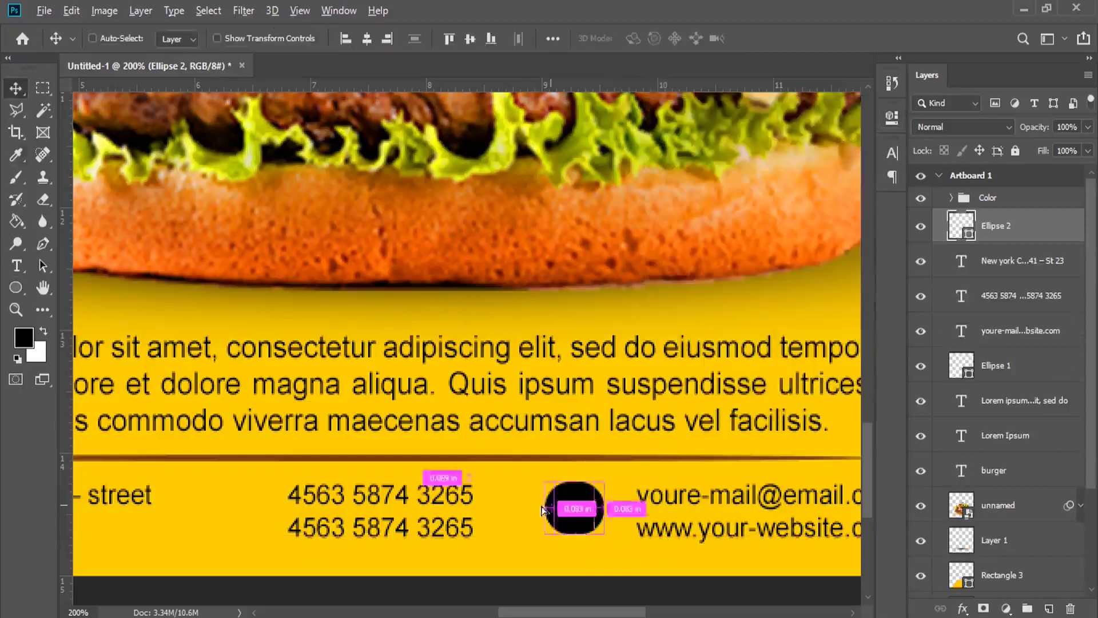
mouse_move(298, 513)
left_mouse_down()
mouse_move(245, 513)
mouse_move(490, 458)
mouse_move(564, 458)
mouse_move(211, 468)
left_mouse_up()
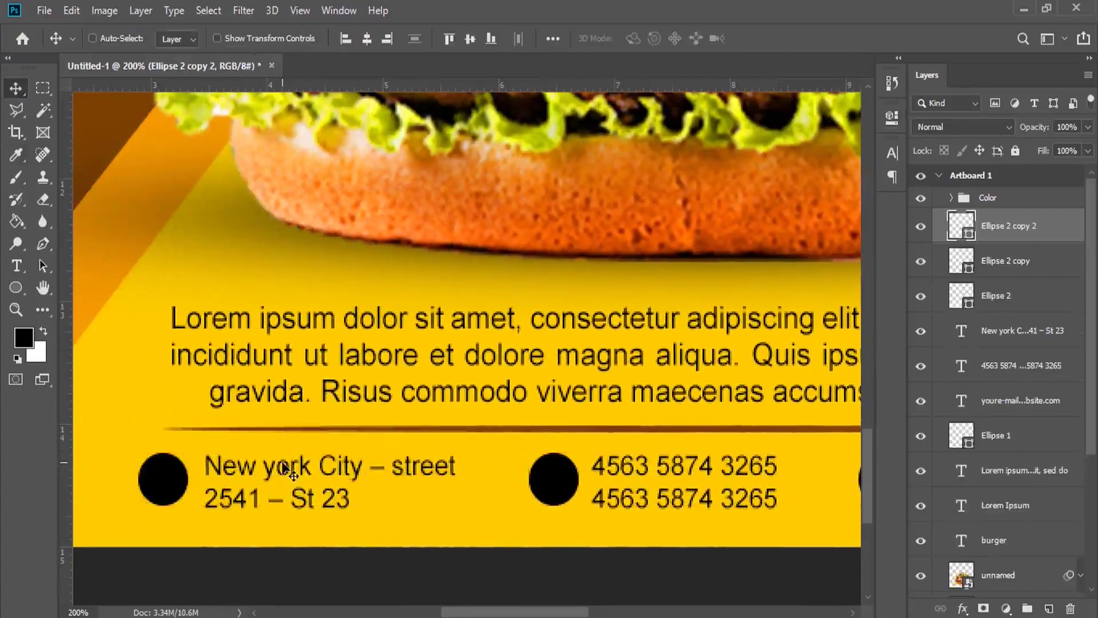
- Fill the address circle with the sampled brown #773e03
key("ctrl+0")
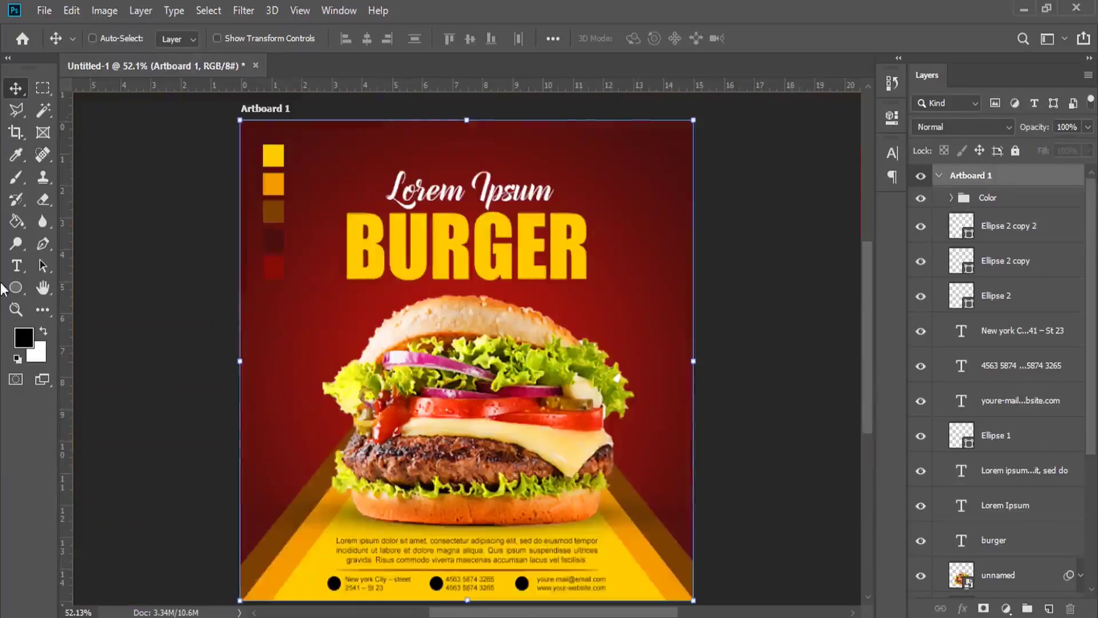
left_click(16, 309)
left_click(472, 572)
left_click_drag(339, 434, 448, 312)
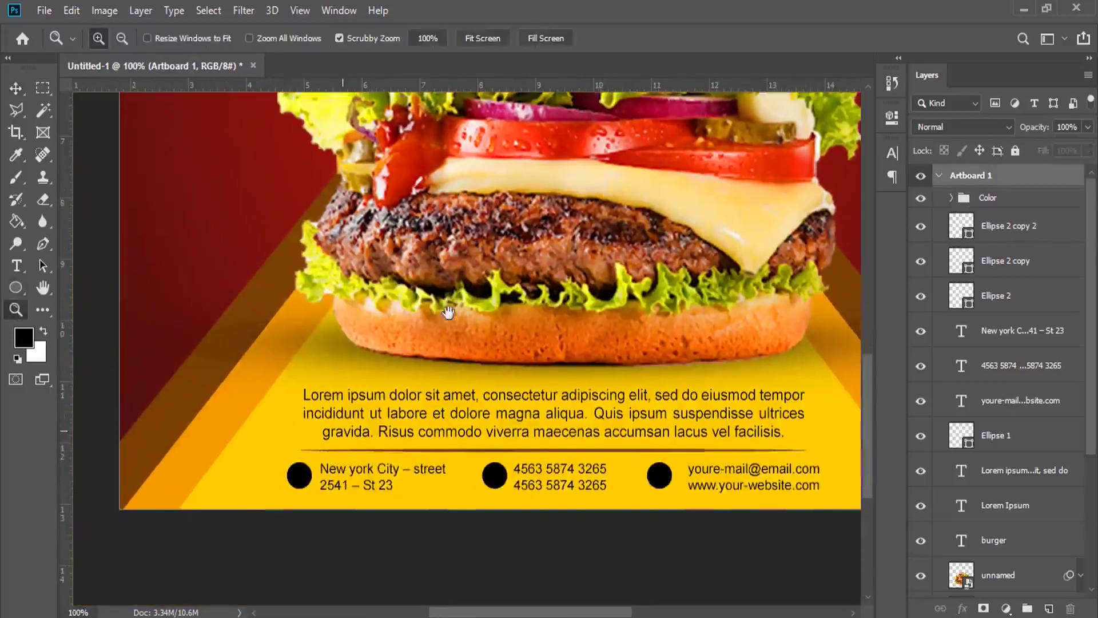
double_click(963, 226)
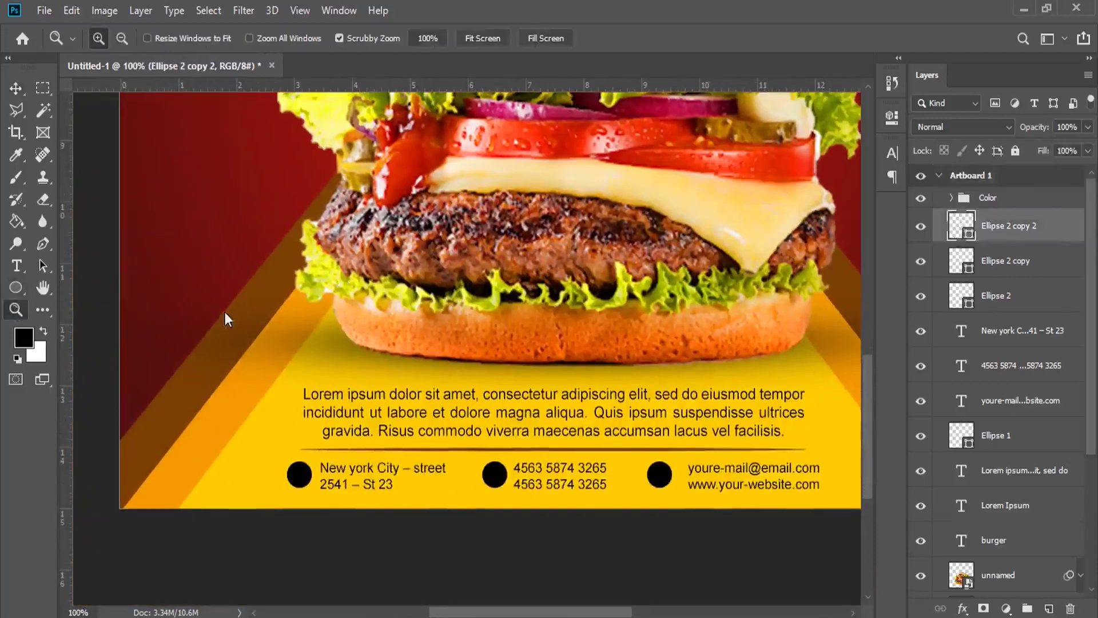
left_click(247, 309)
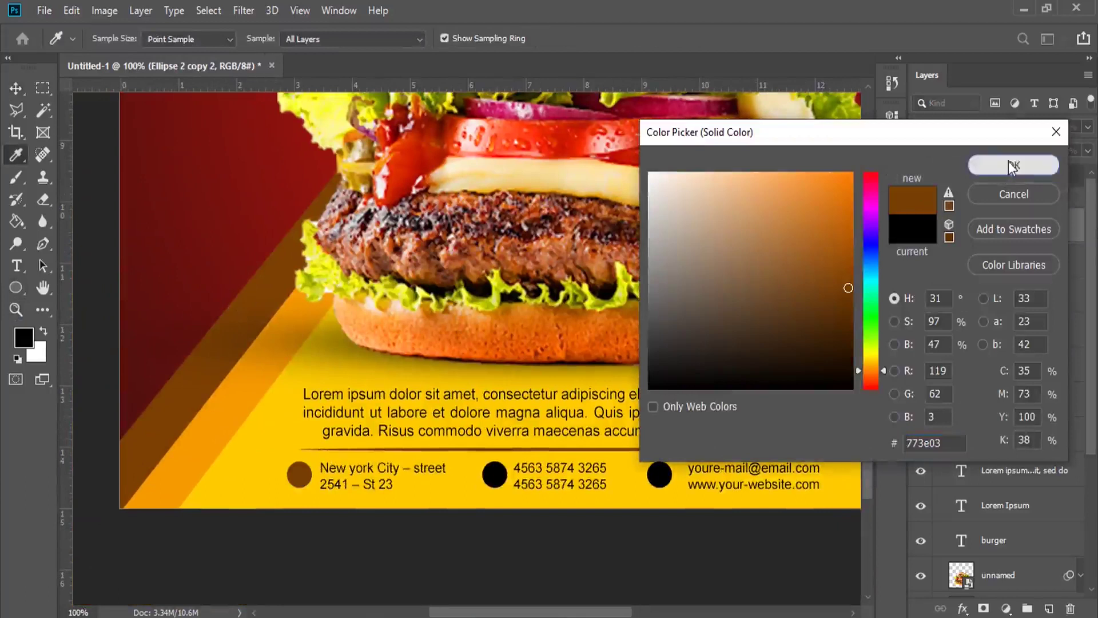
left_click(1013, 165)
- Fill the phone and email circles with the same brown #773e03
double_click(963, 261)
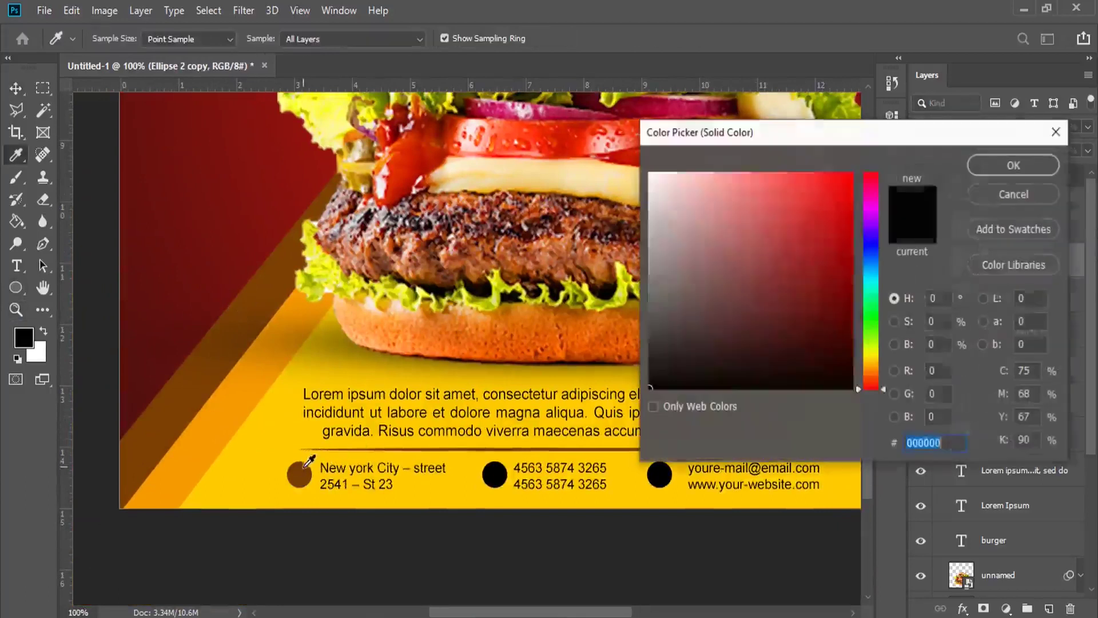
left_click(299, 474)
left_click(994, 169)
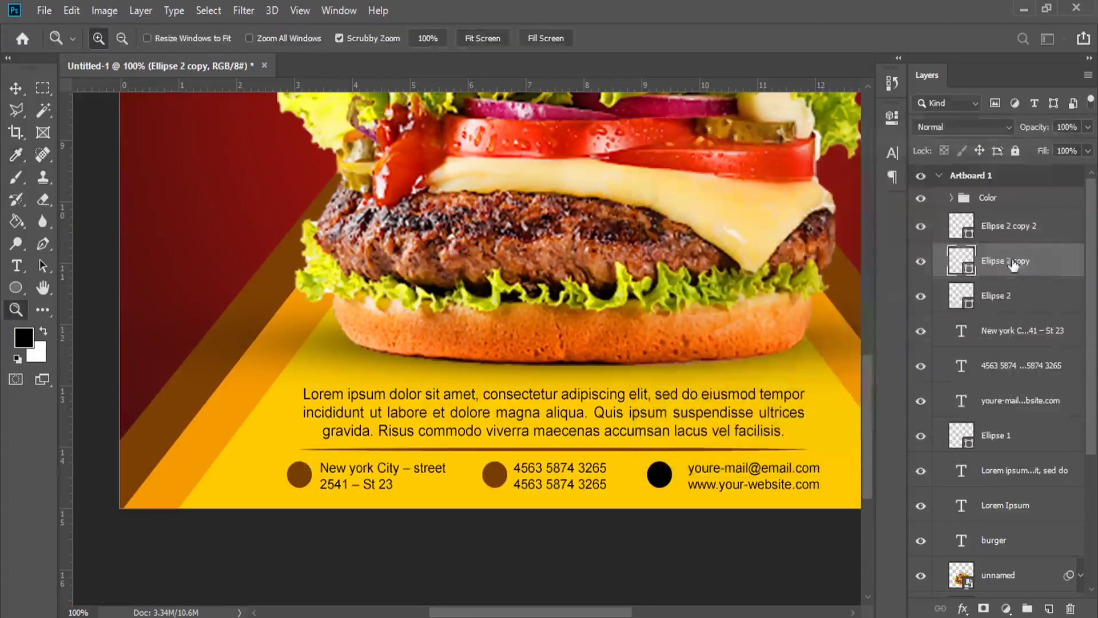
double_click(961, 296)
left_click(481, 473)
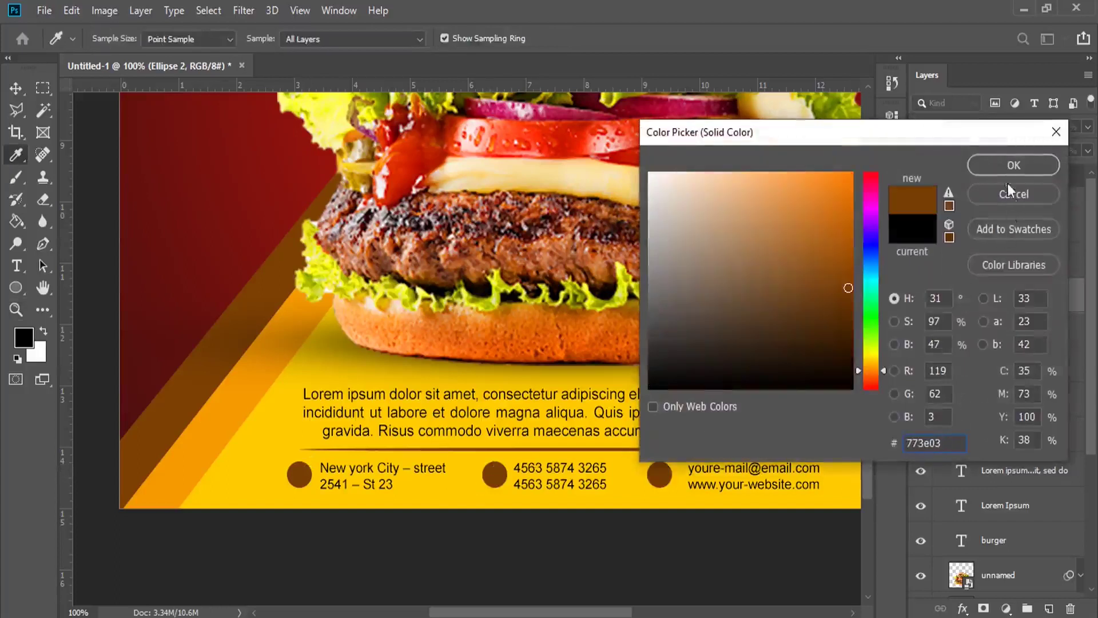
left_click(1013, 166)
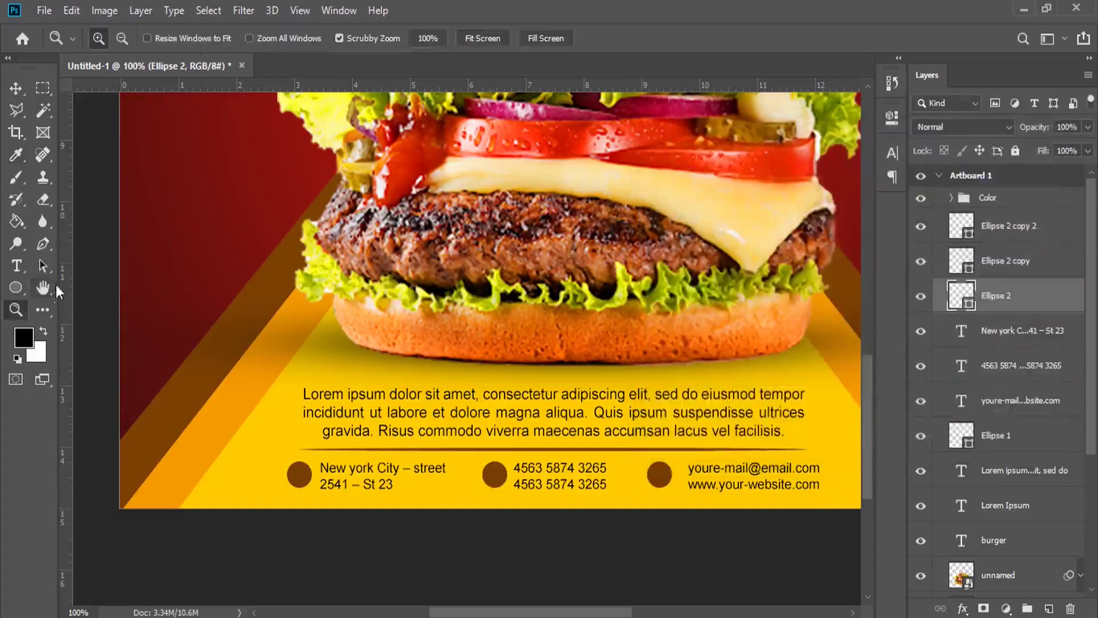
left_click(679, 459)
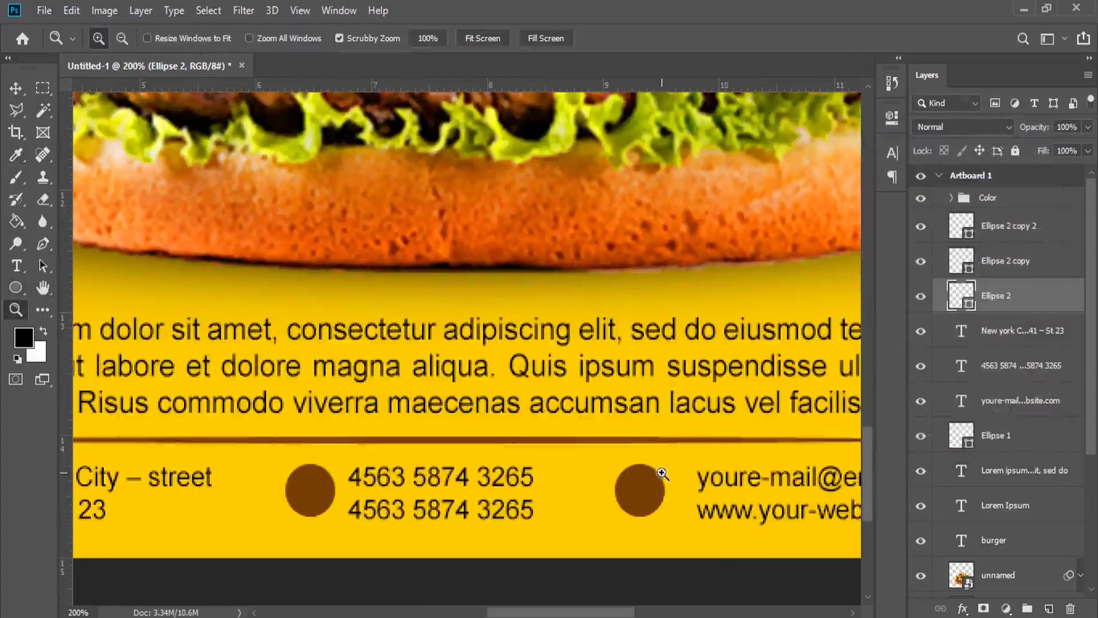
- Draw a white globe icon inside the email circle
left_click_drag(662, 475, 477, 393)
left_click(15, 287)
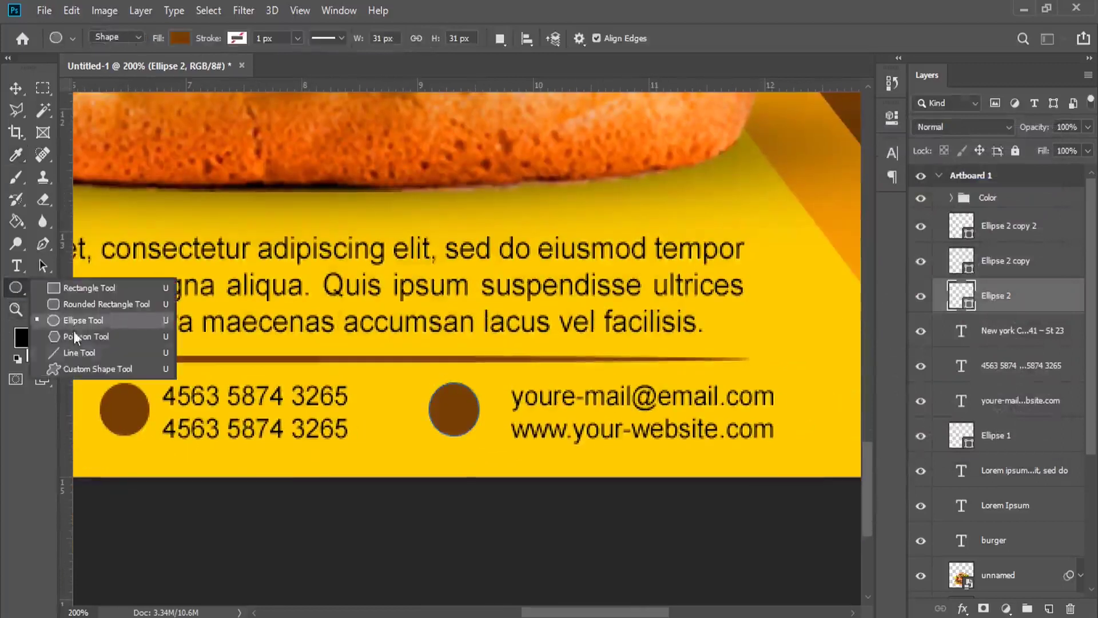
left_click(86, 368)
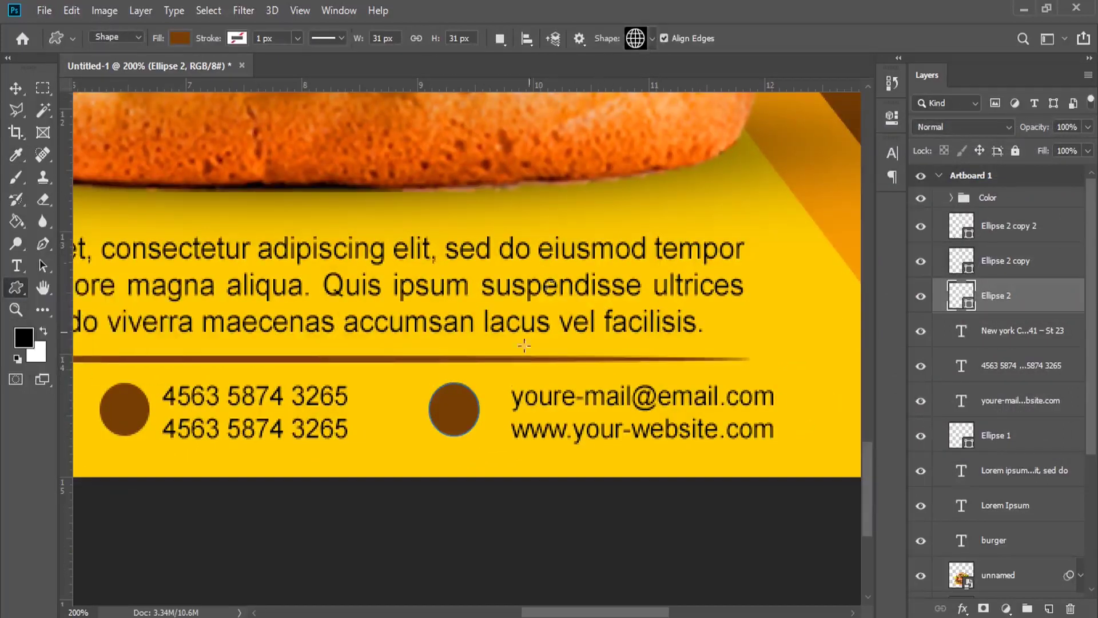
left_click(1024, 229)
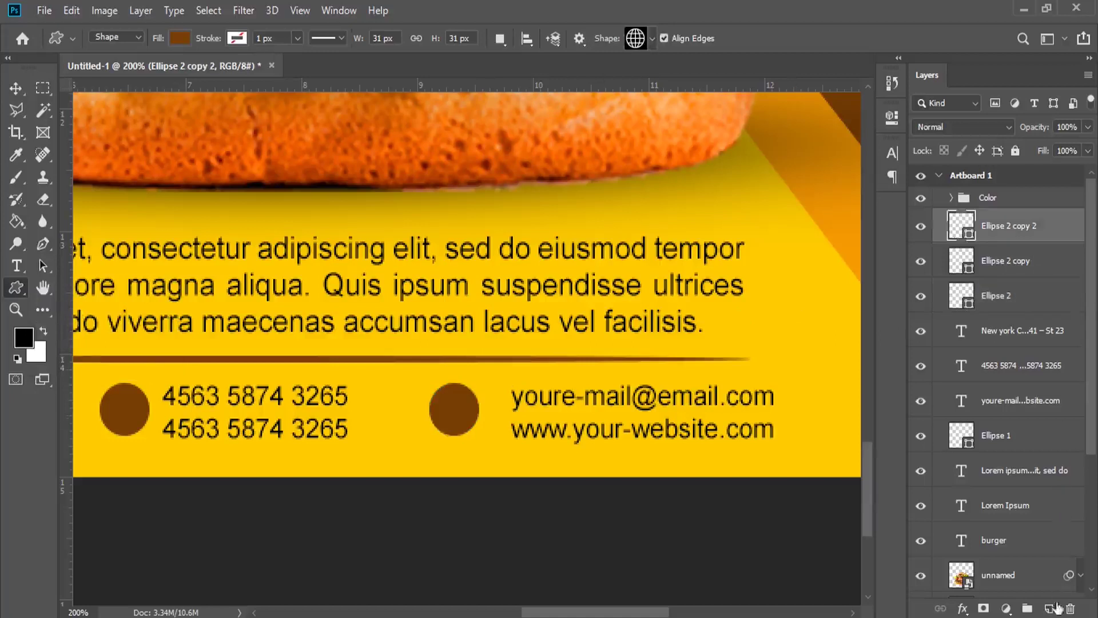
left_click(1048, 607)
left_click_drag(444, 395, 466, 411)
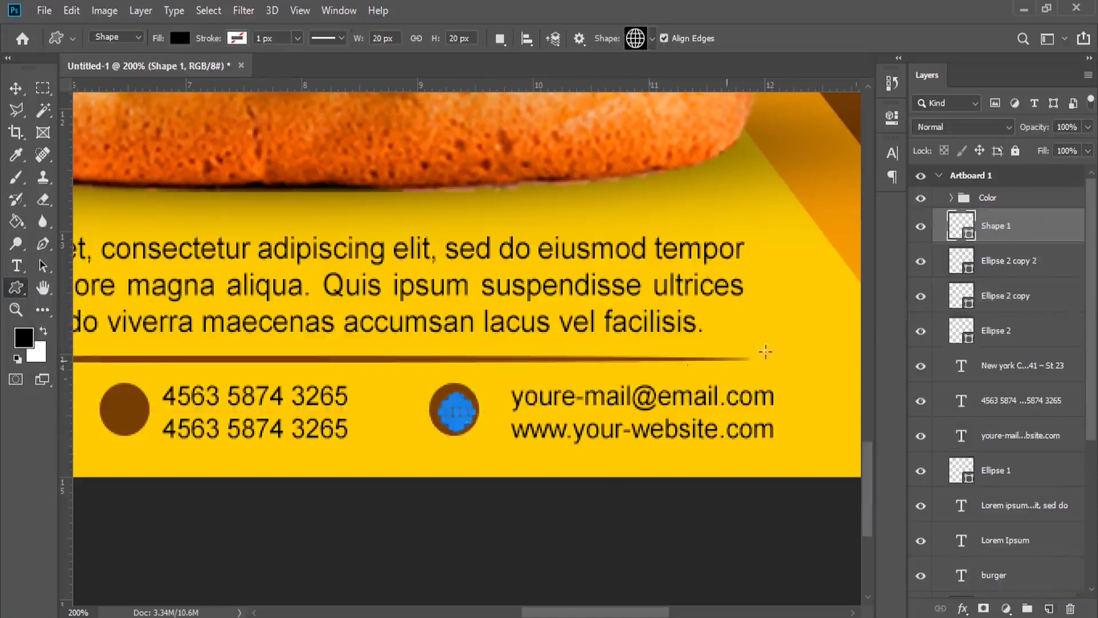
double_click(961, 226)
left_click(650, 173)
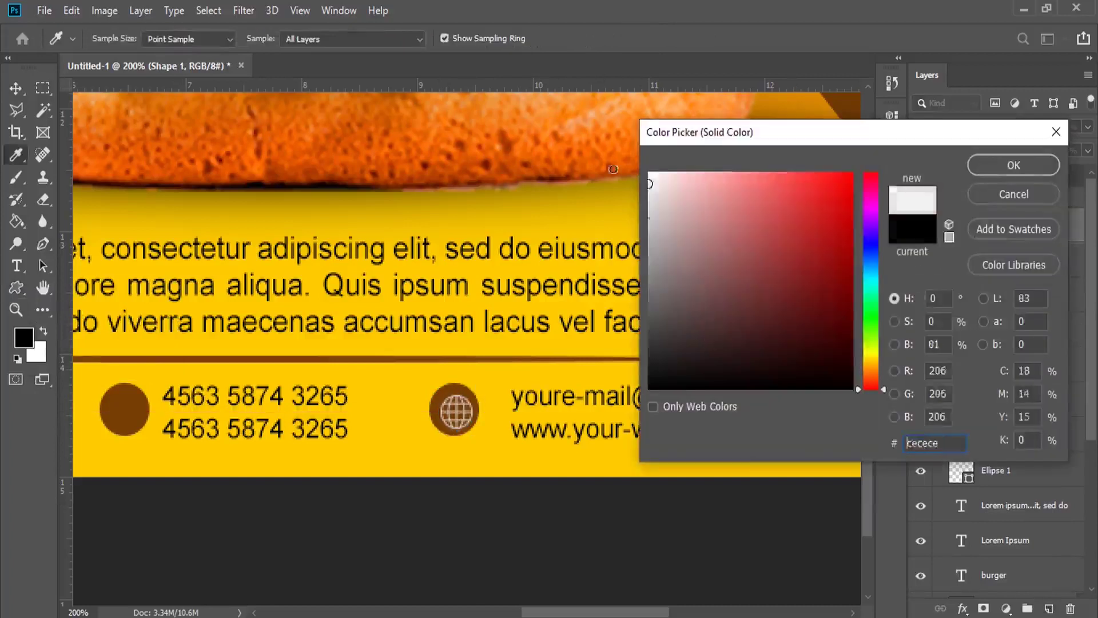
left_click(1010, 167)
key("v")
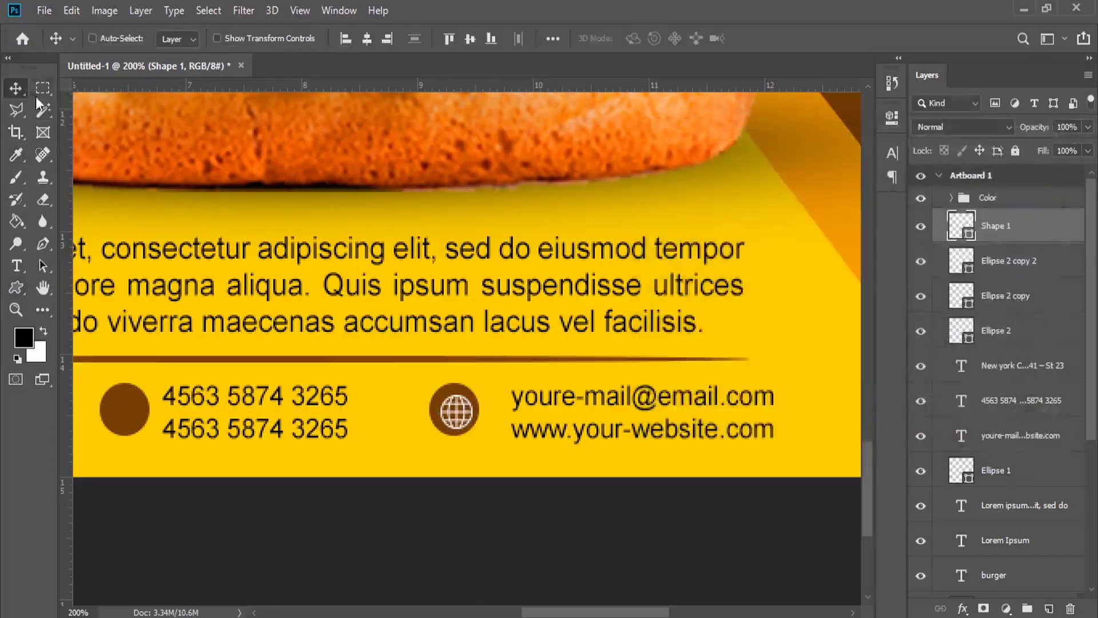
key("Up")
key("Up")
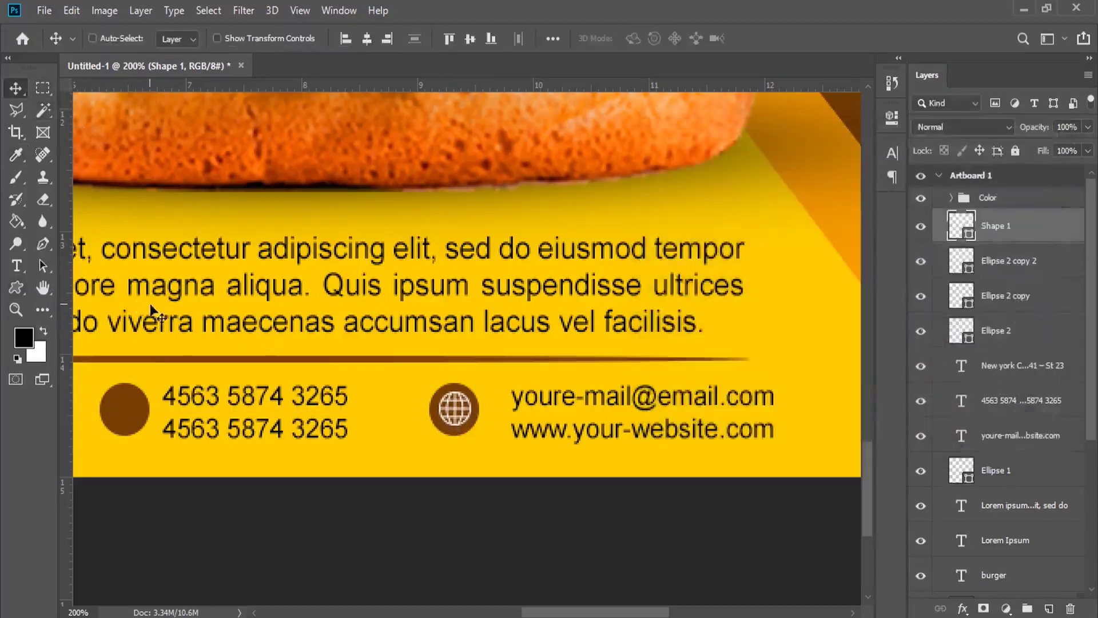
- Draw a telephone custom-shape icon over the phone circle
mouse_move(260, 461)
left_mouse_down()
mouse_move(333, 441)
mouse_move(518, 444)
left_mouse_up()
key("u")
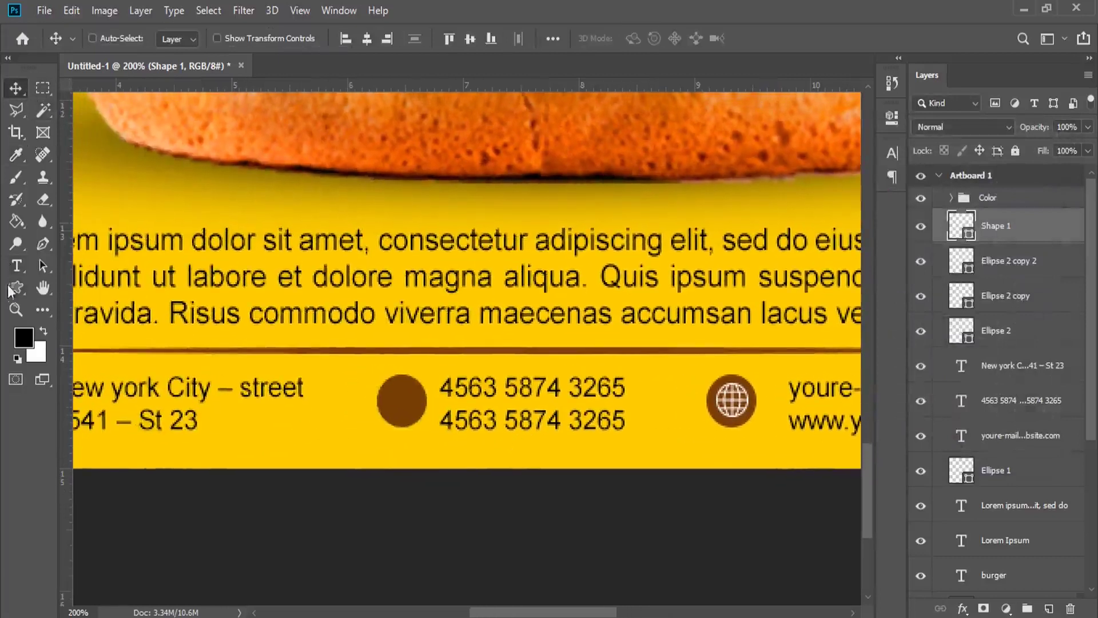
left_click(652, 40)
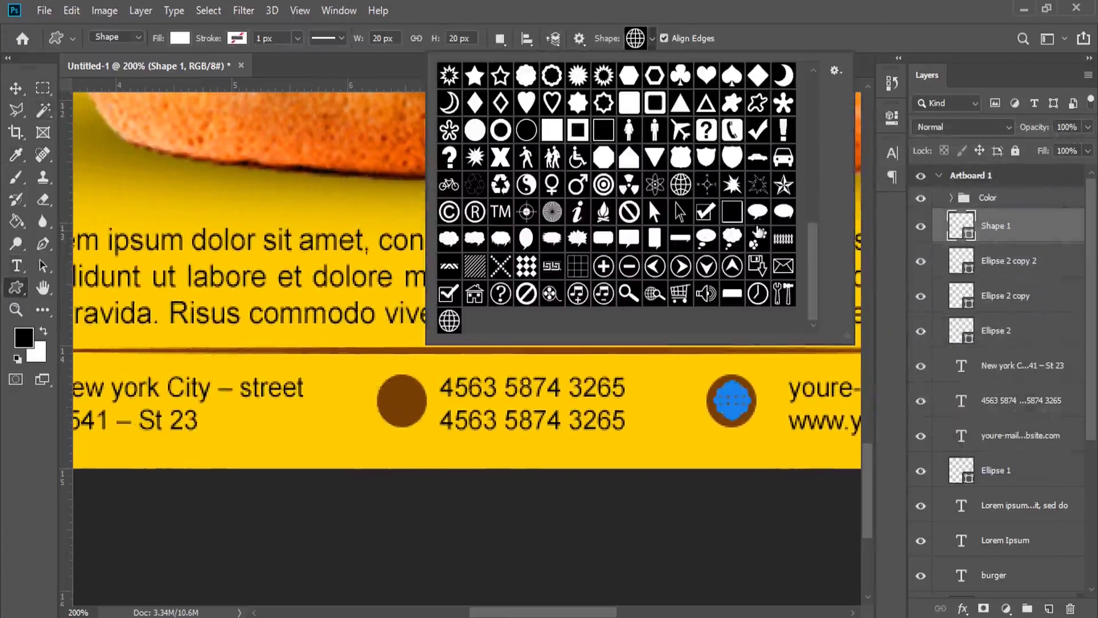
double_click(732, 130)
left_click_drag(390, 388, 430, 412)
- Draw a house custom-shape icon over the address circle
left_click_drag(356, 452, 799, 446)
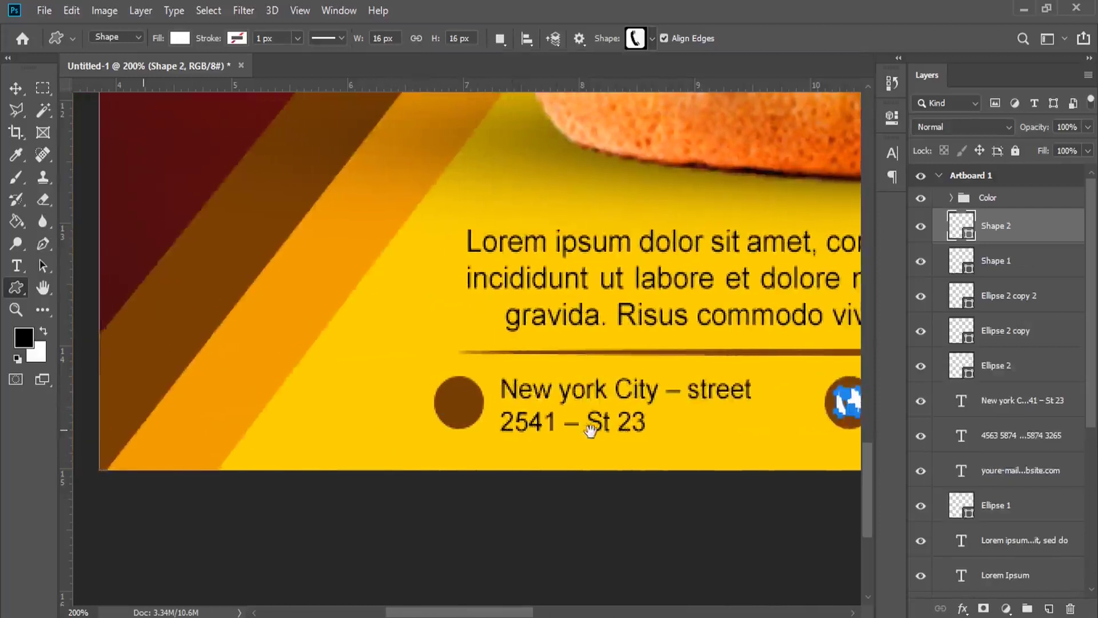
left_click(652, 38)
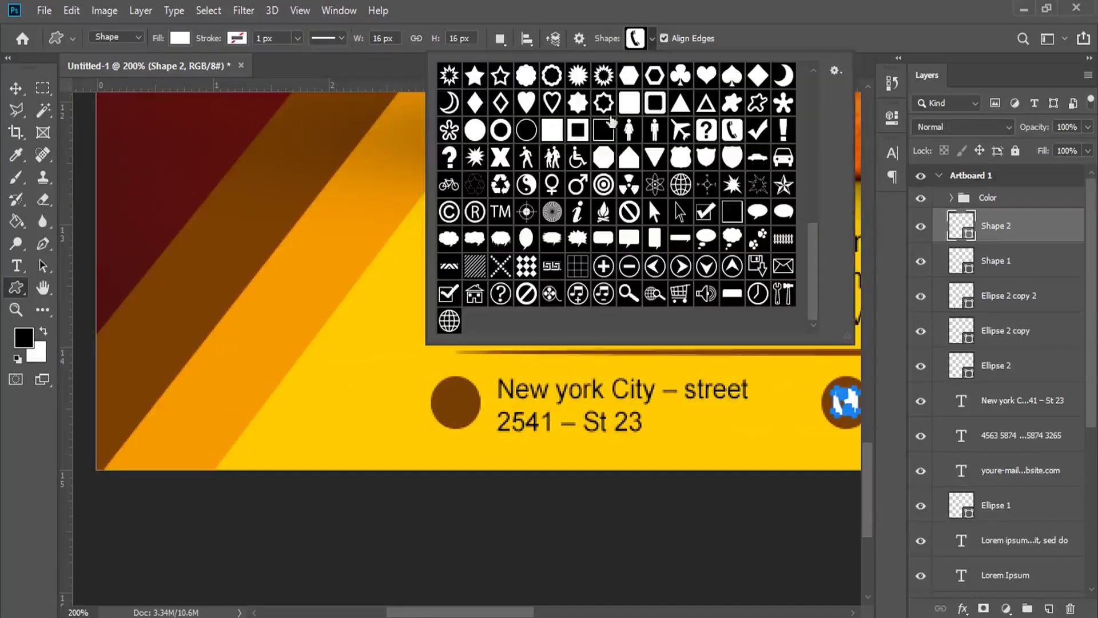
left_click(474, 294)
key("Return")
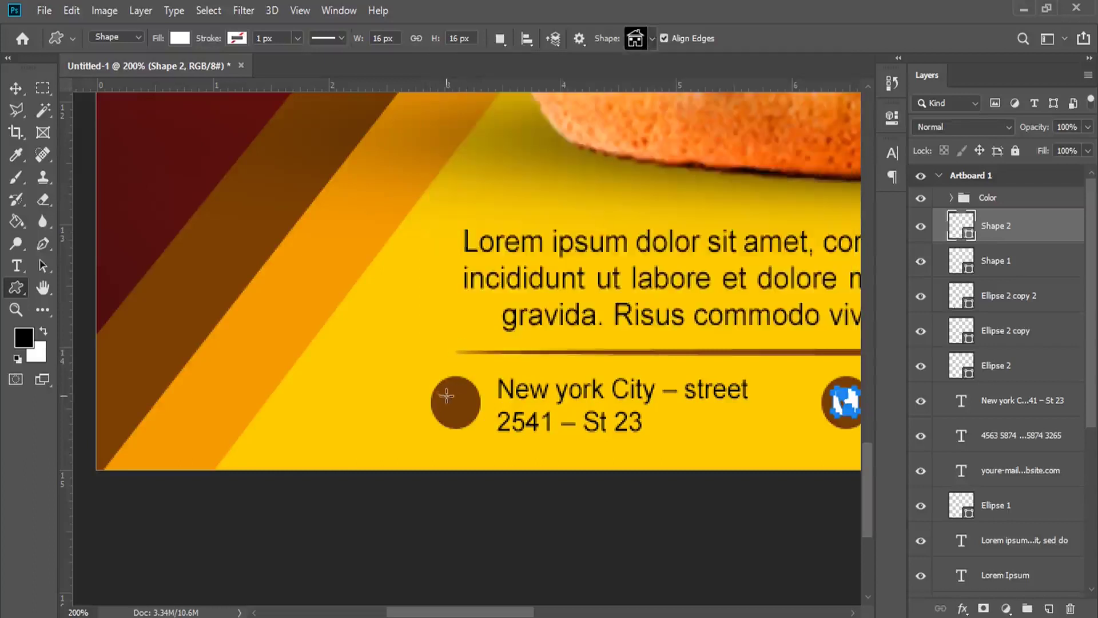
left_click_drag(444, 387, 472, 399)
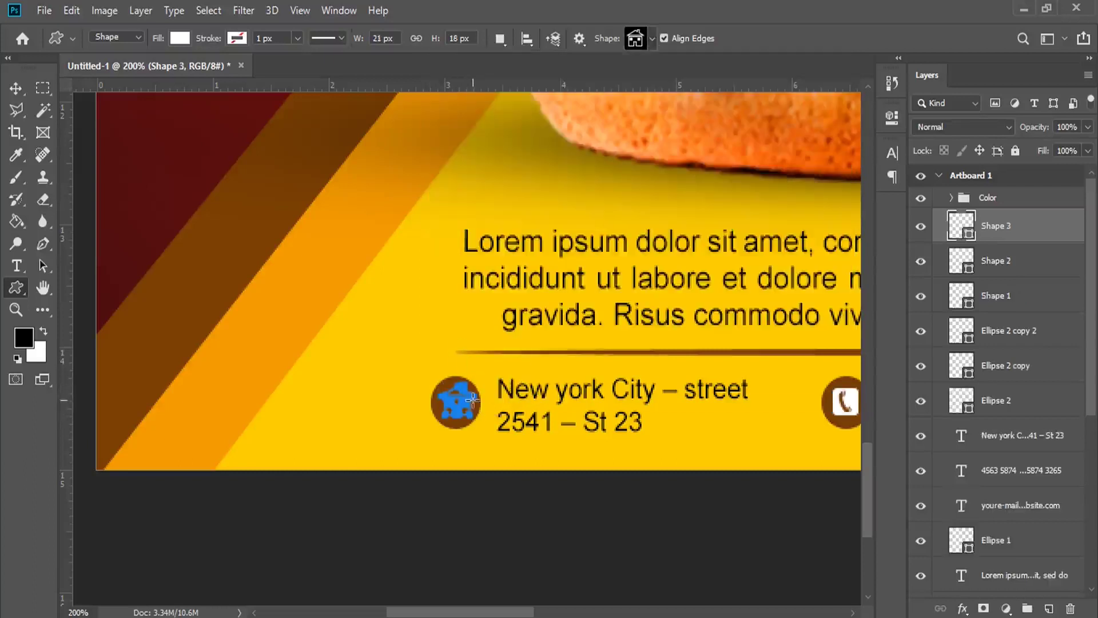
left_click(15, 87)
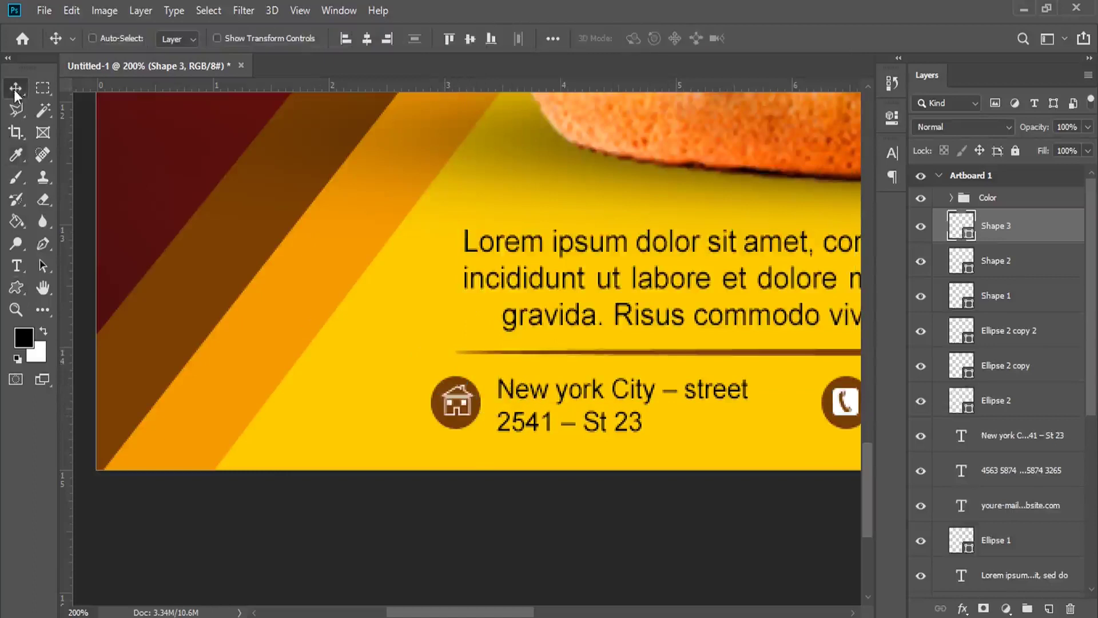
left_click(16, 310)
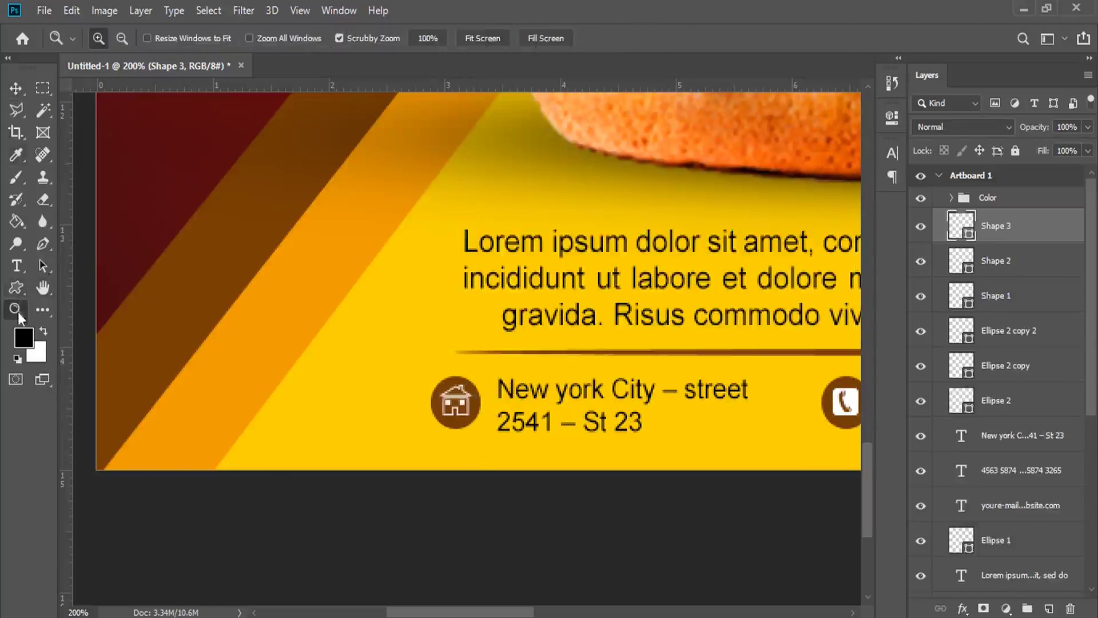
- Draw an ellipse circle to the right of the burger
left_click(278, 333, "alt")
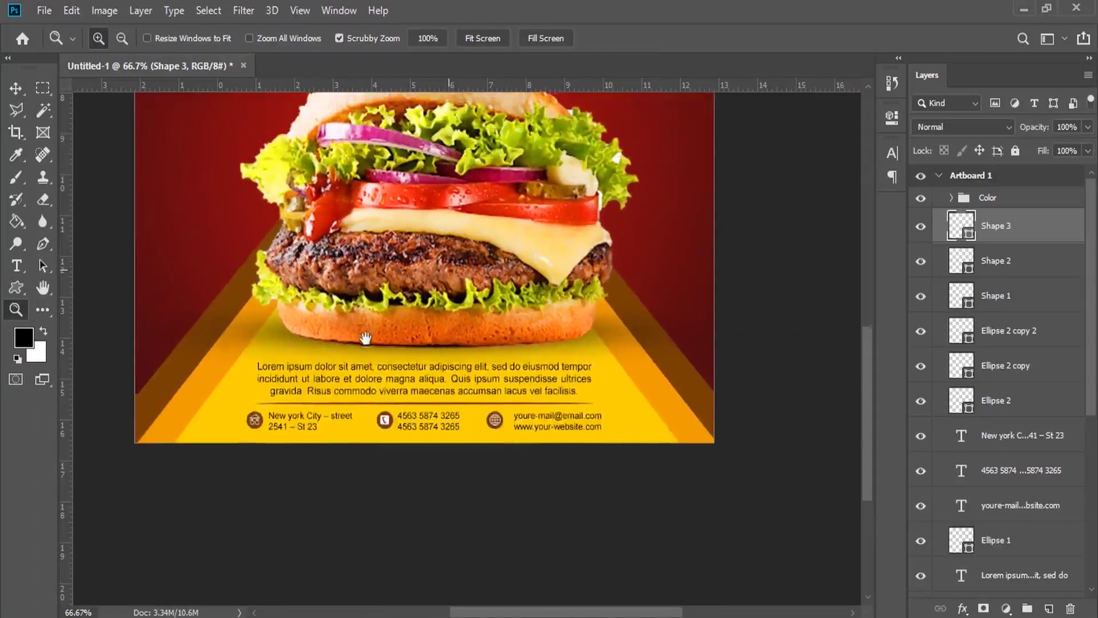
left_click_drag(443, 203, 436, 331)
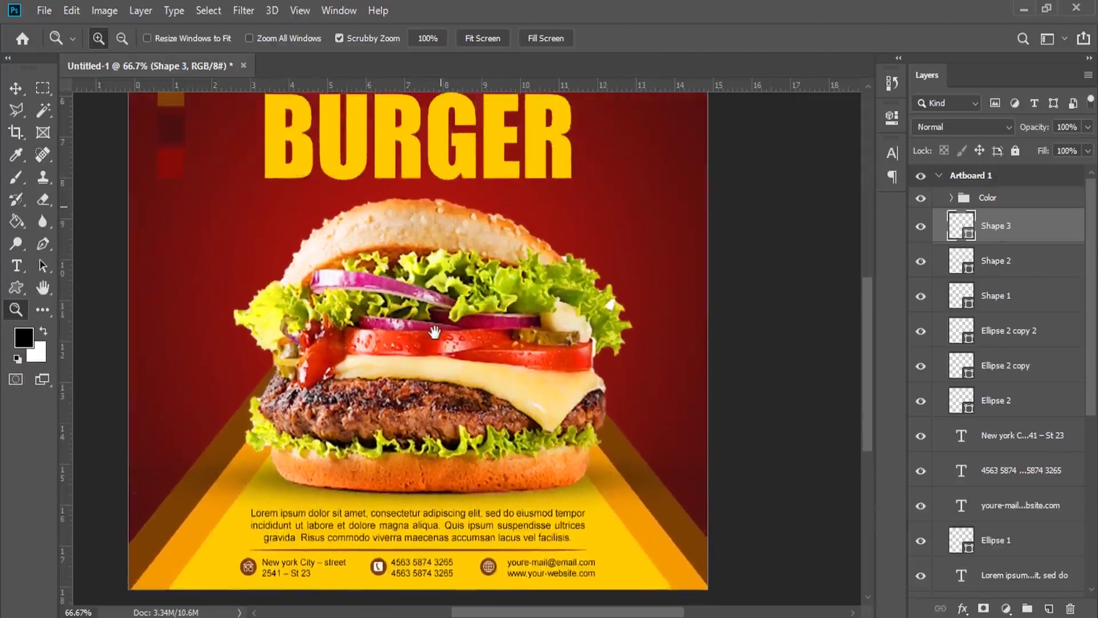
left_click_drag(532, 265, 494, 378)
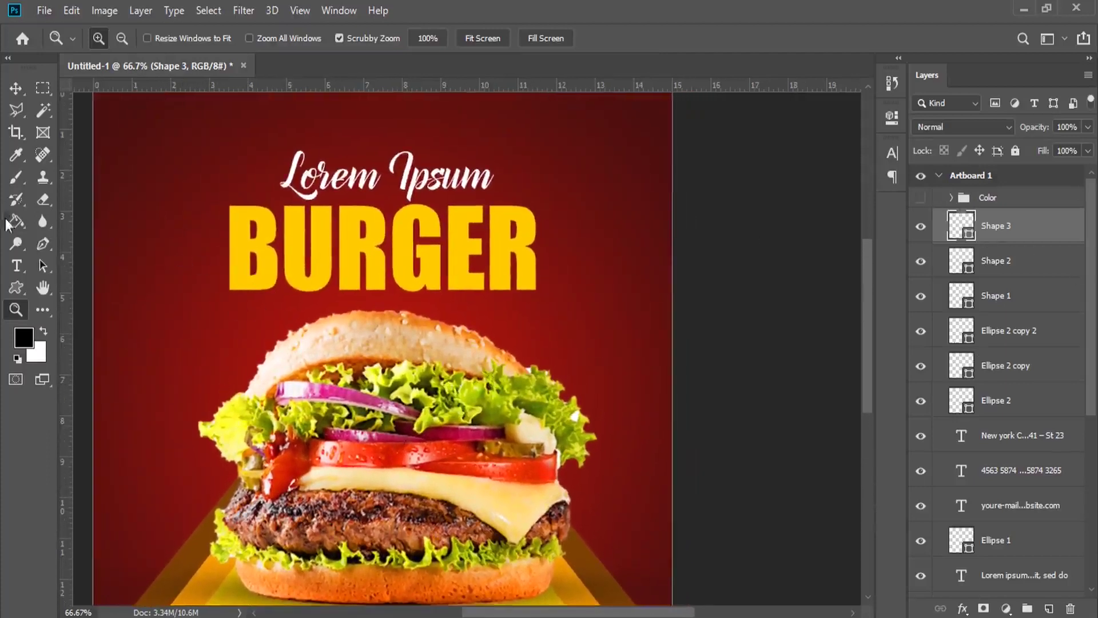
left_click(21, 291)
left_click(83, 320)
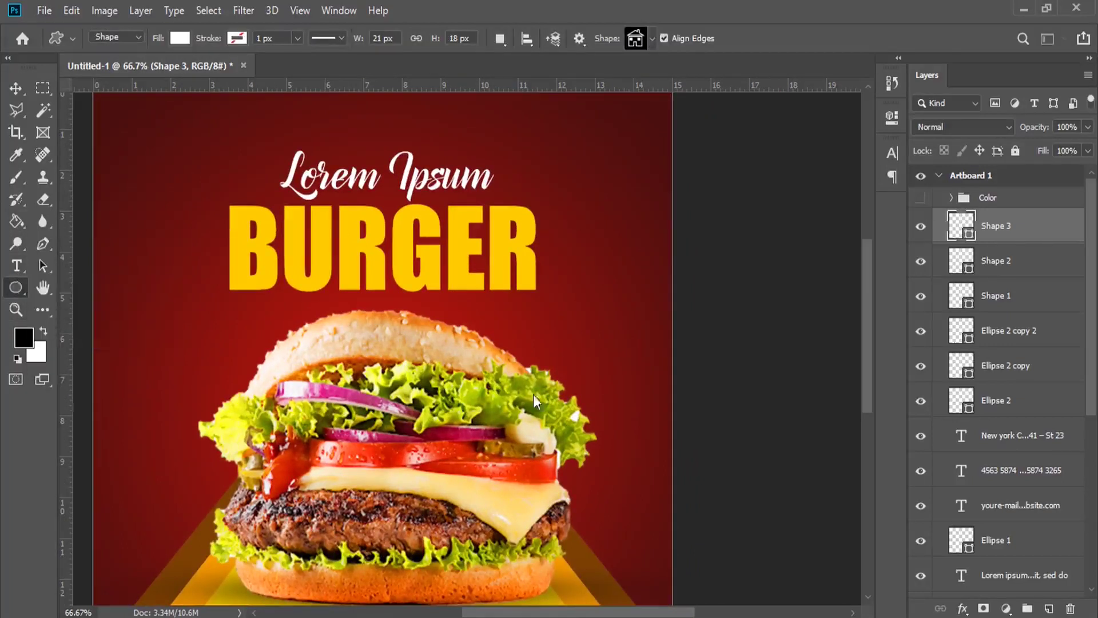
left_click_drag(567, 297, 651, 408)
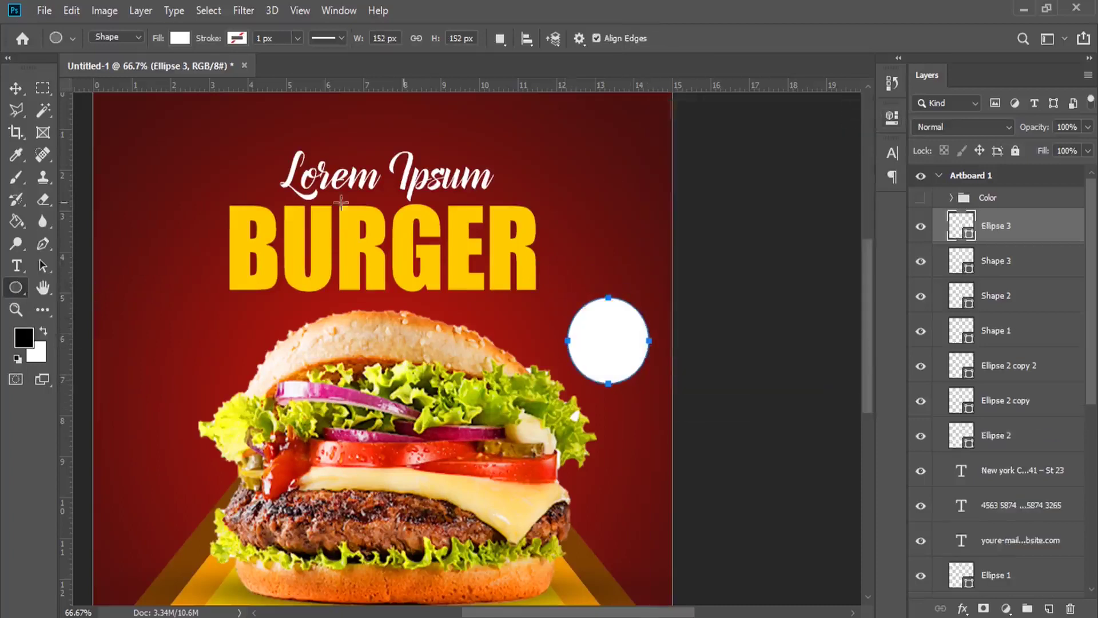
- Give the circle no fill and a yellow 7.63 px outline
left_click(178, 38)
left_click(110, 71)
left_click(232, 38)
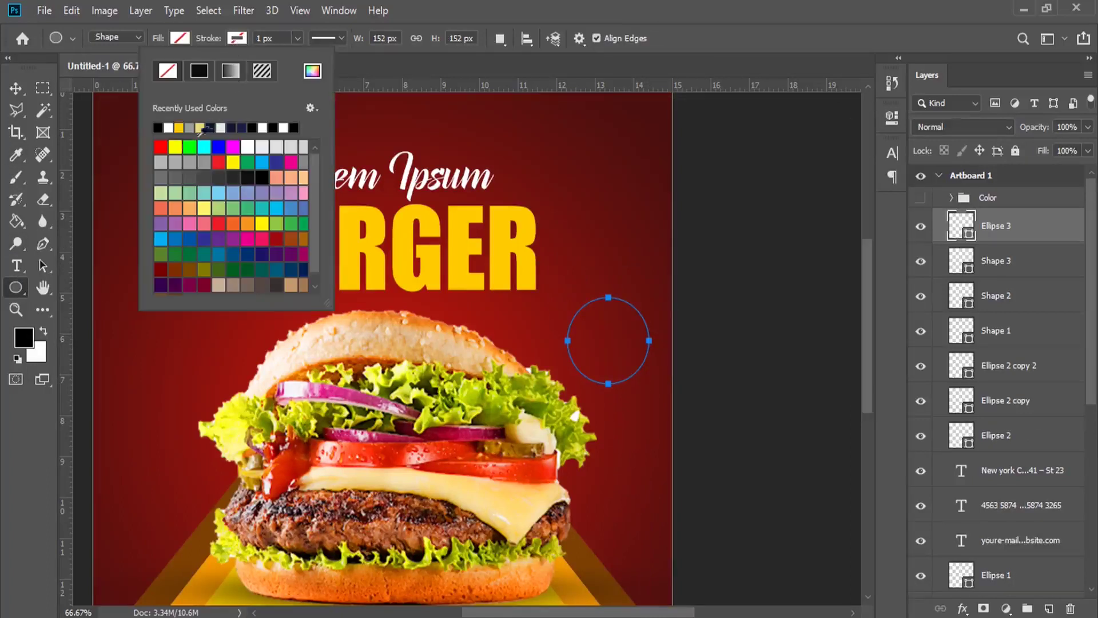
left_click(211, 128)
left_click(297, 37)
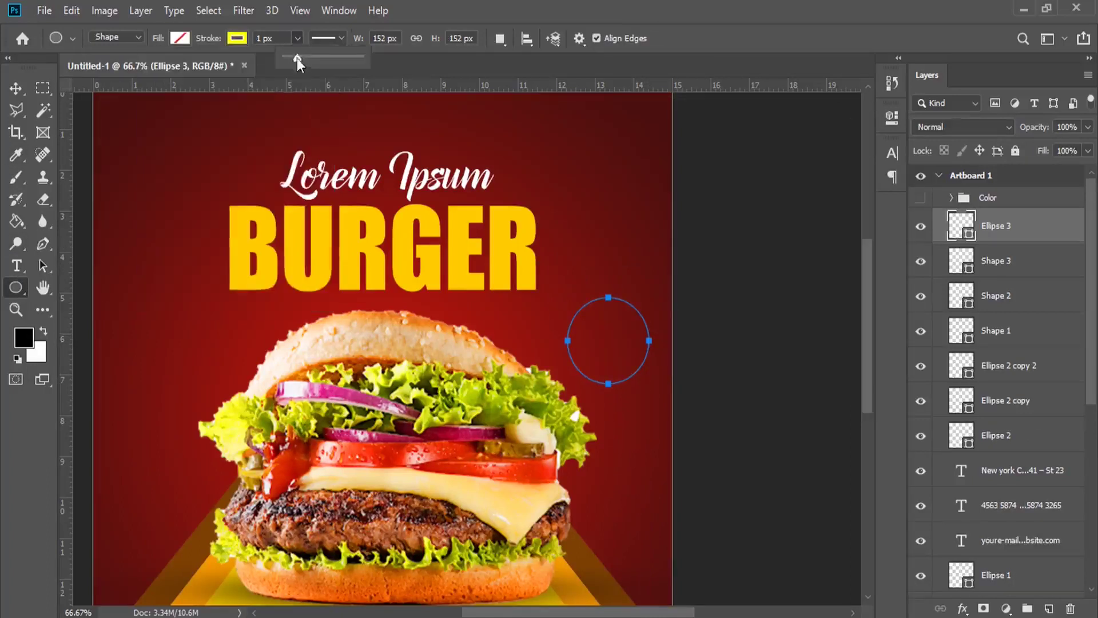
left_click_drag(309, 59, 305, 58)
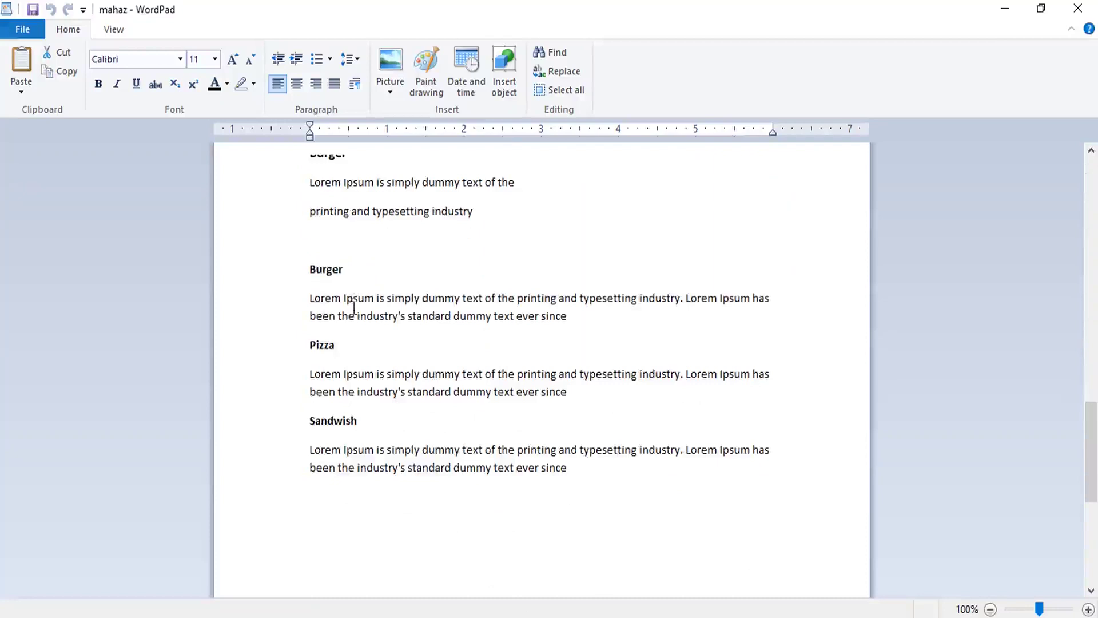
- Copy the 3.5 € price from the WordPad menu notes and return to Photoshop
key("ctrl+v")
scroll(428, 287, "up", 1)
scroll(404, 275, "up", 4)
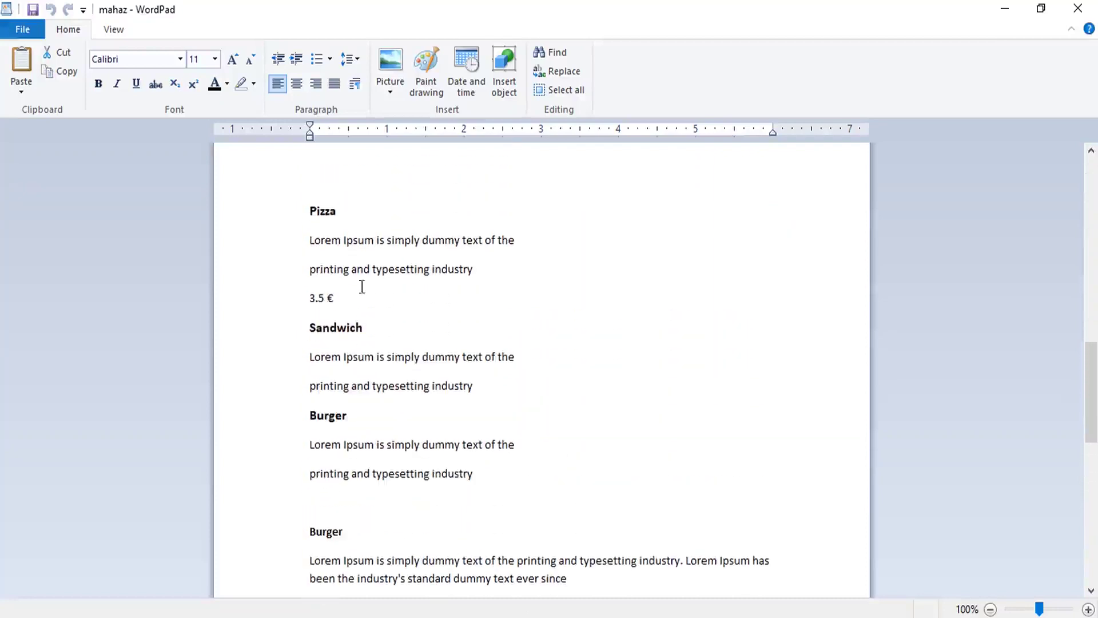
double_click(327, 298)
right_click(327, 301)
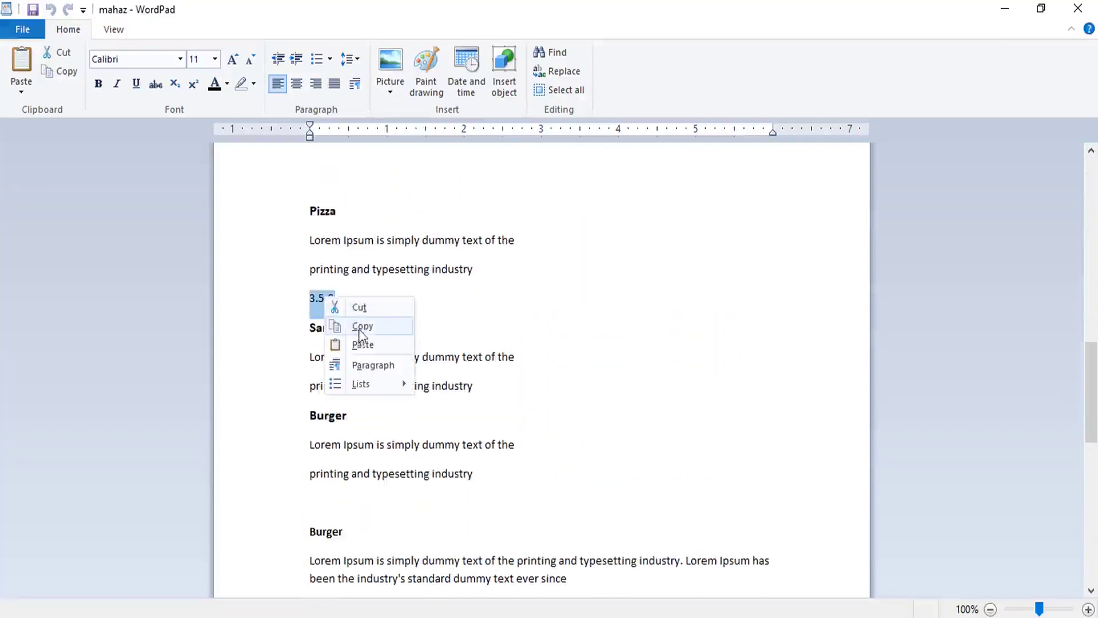
left_click(358, 326)
left_click(1005, 8)
left_click(16, 265)
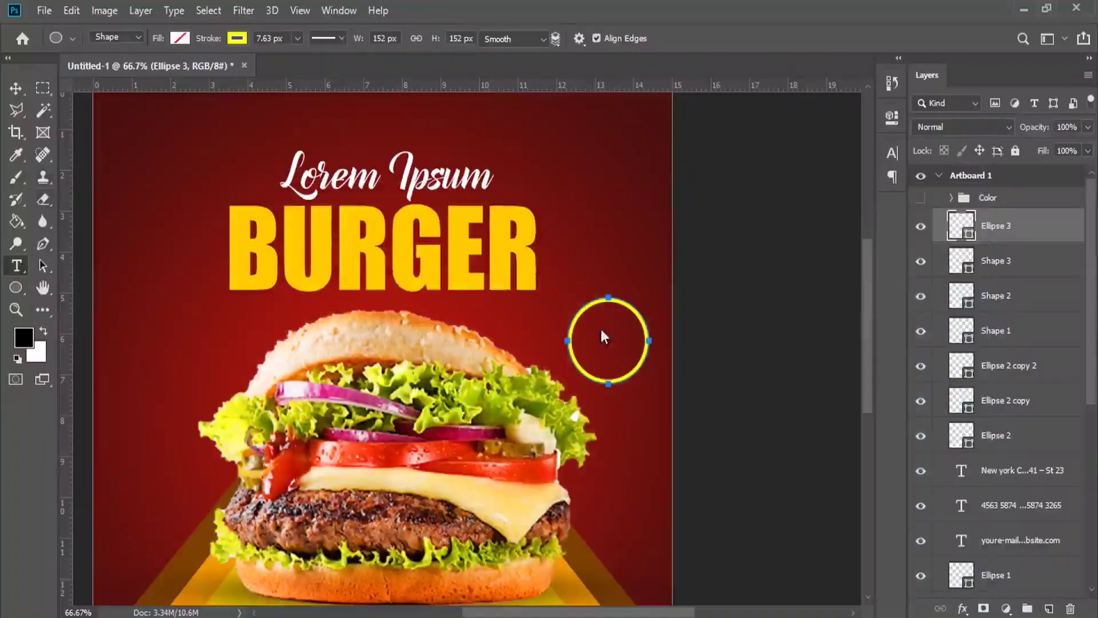
- Paste the 3.5 € price as new text, enlarge it to about 48 pt and make it bold
left_click(571, 232)
right_click(570, 232)
left_click(602, 299)
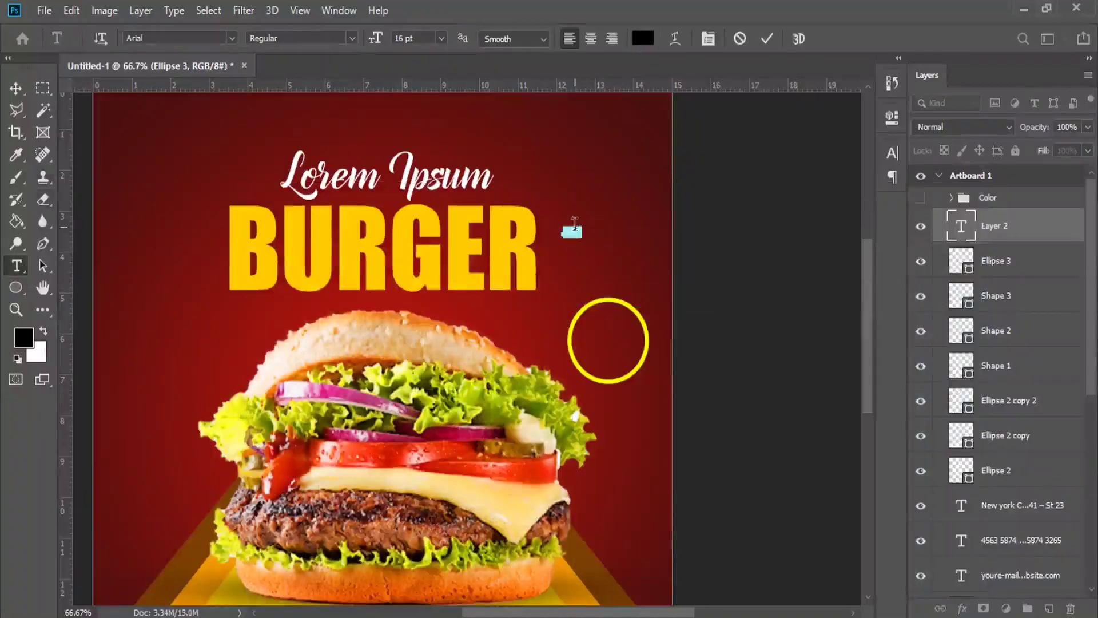
mouse_move(377, 39)
left_mouse_down()
mouse_move(402, 42)
mouse_move(378, 50)
left_mouse_up()
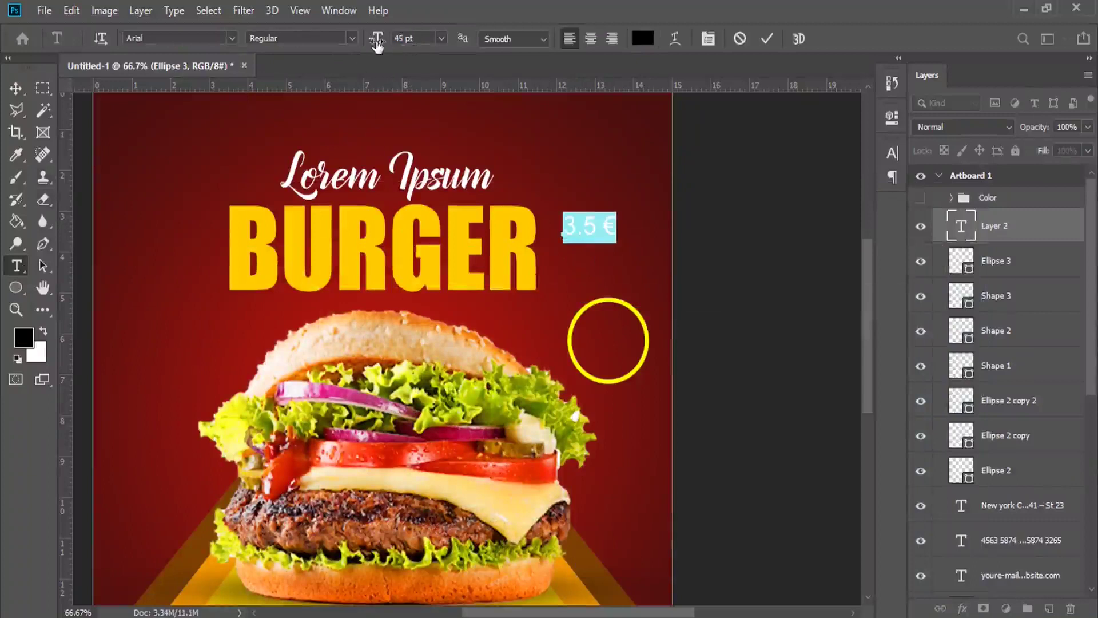
left_click(708, 40)
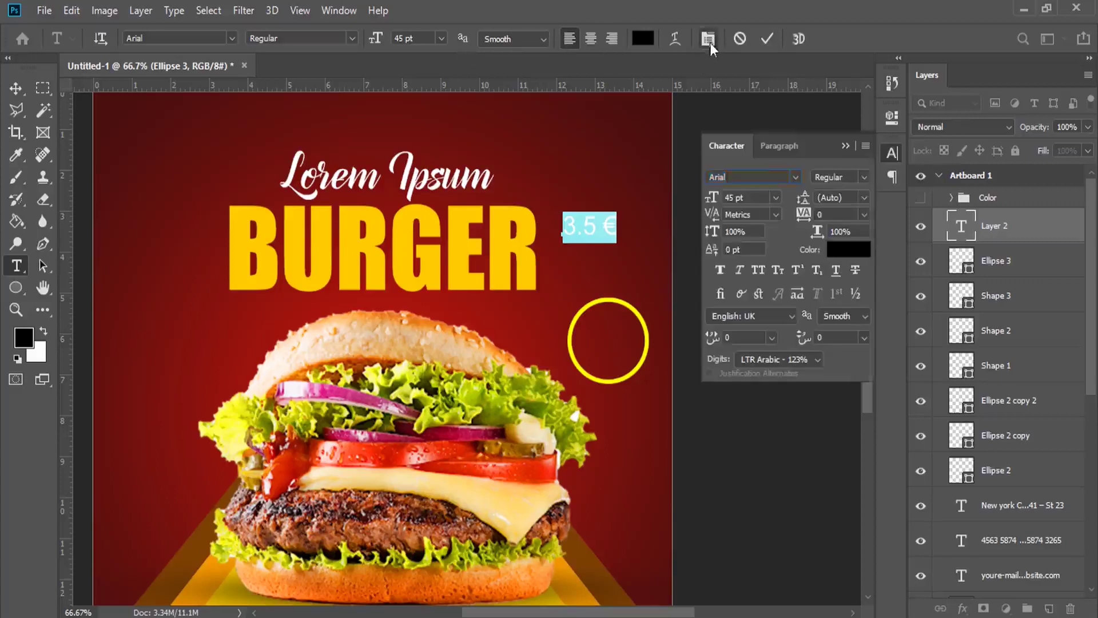
left_click(774, 359)
left_click(760, 371)
left_click(863, 177)
left_click(835, 220)
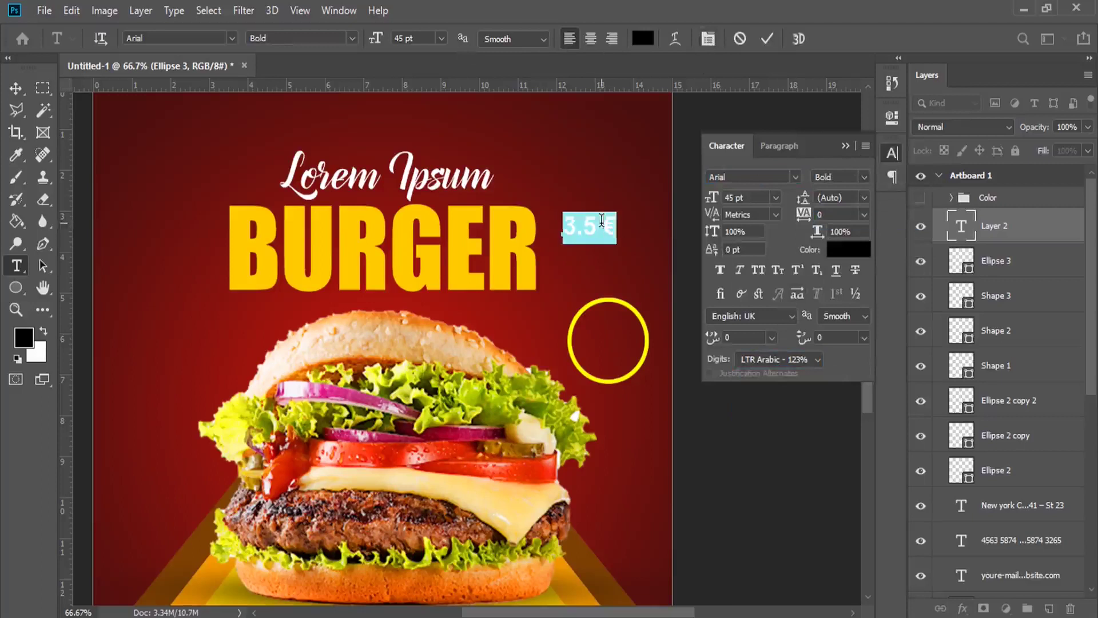
- Colour the price #ffcc00, delete the space before €, and move it into the circle
left_click(23, 338)
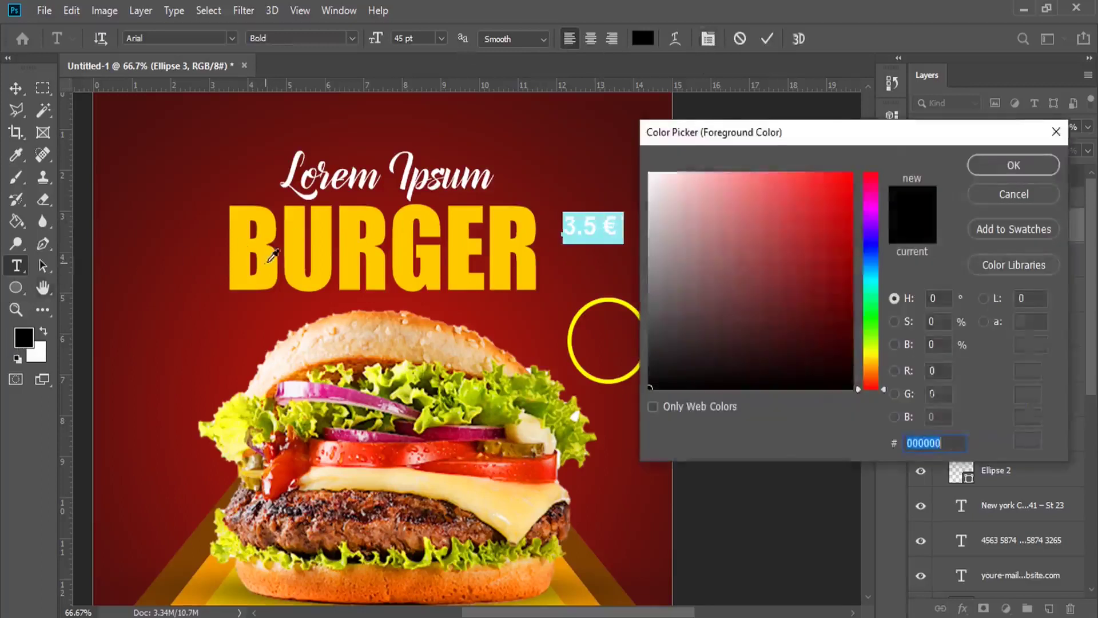
double_click(932, 442)
type("ffcc00")
left_click(1010, 166)
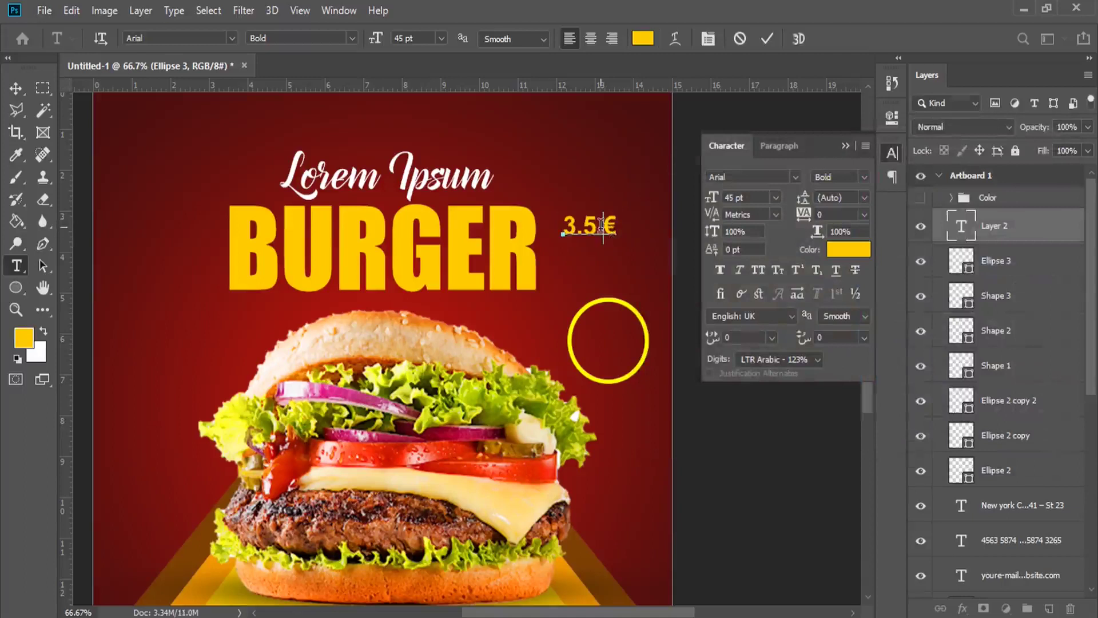
key("BackSpace")
left_click_drag(618, 183, 632, 289)
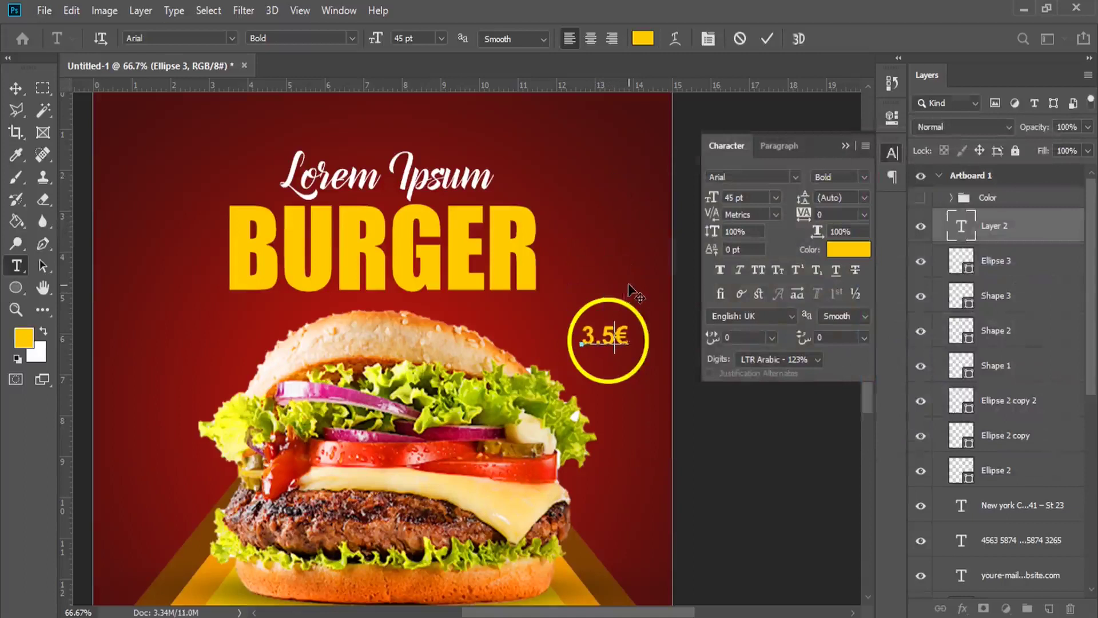
- Enlarge the price to 54 pt and centre it in the yellow circle
double_click(616, 327)
left_click_drag(379, 39, 393, 39)
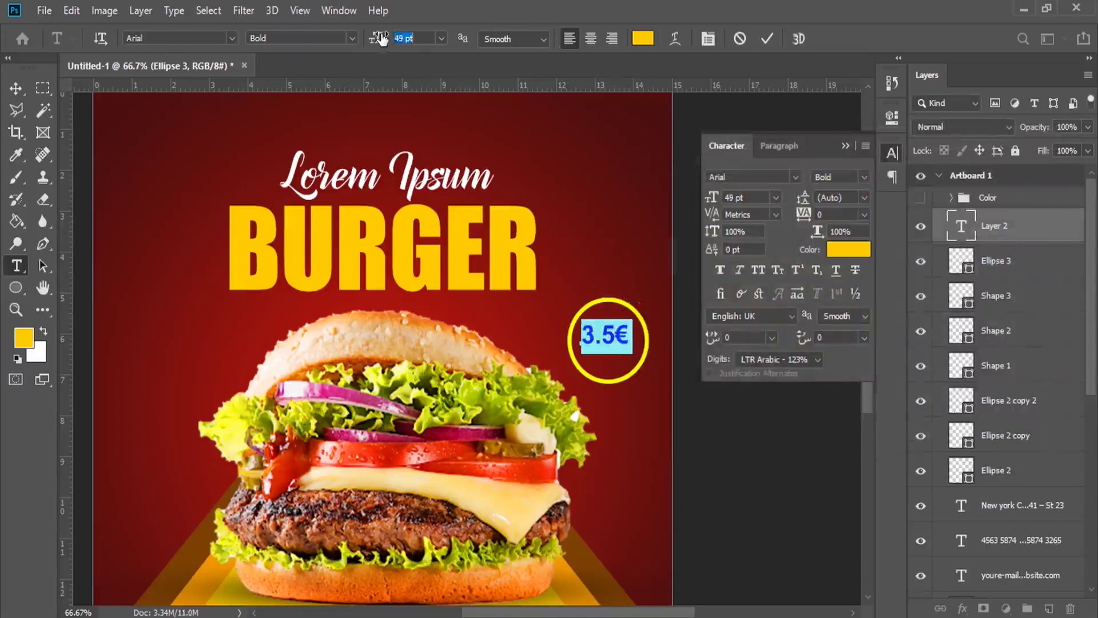
left_click(16, 93)
left_click_drag(652, 365, 651, 368)
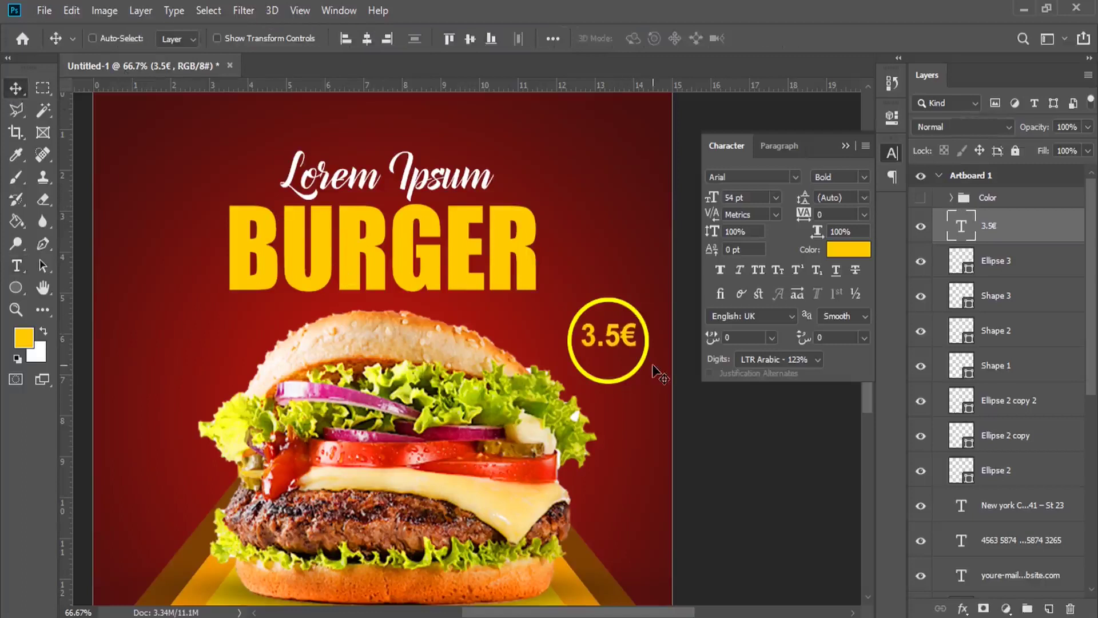
left_click(848, 145)
- Select the opening lines of the Lorem Ipsum paragraph in WordPad
scroll(287, 232, "up", 3)
scroll(303, 255, "down", 2)
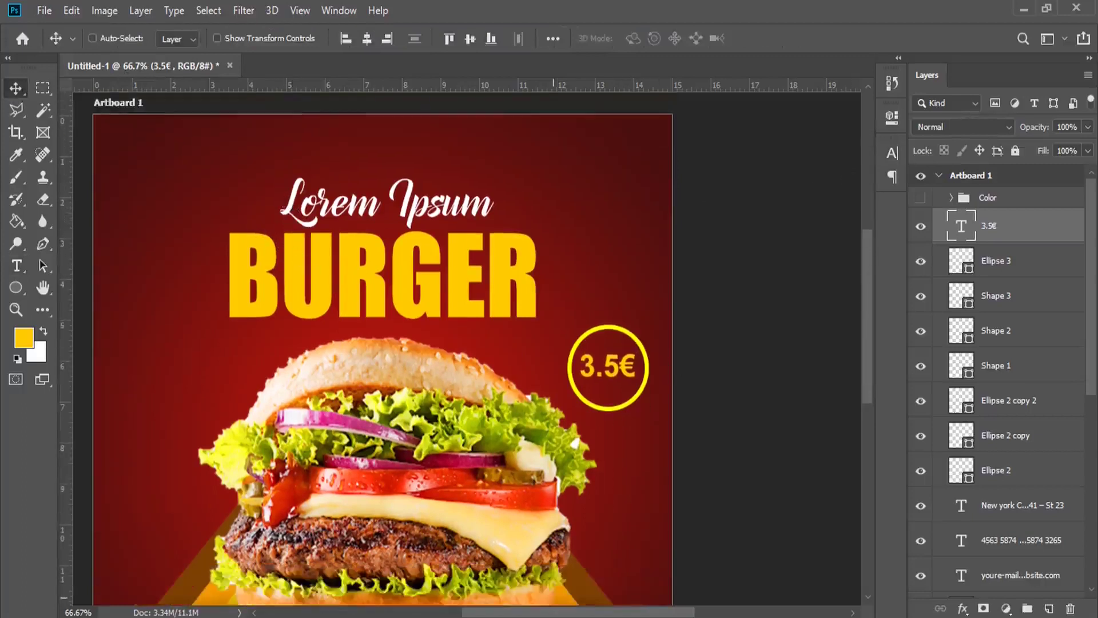
scroll(365, 251, "up", 10)
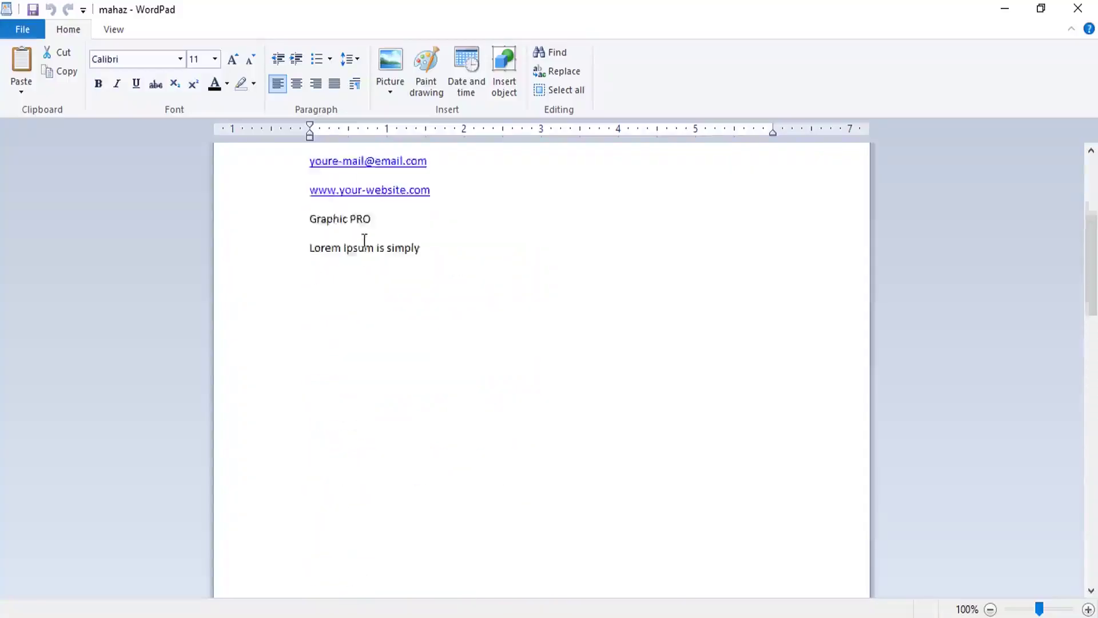
scroll(363, 240, "up", 5)
left_click_drag(315, 167, 505, 178)
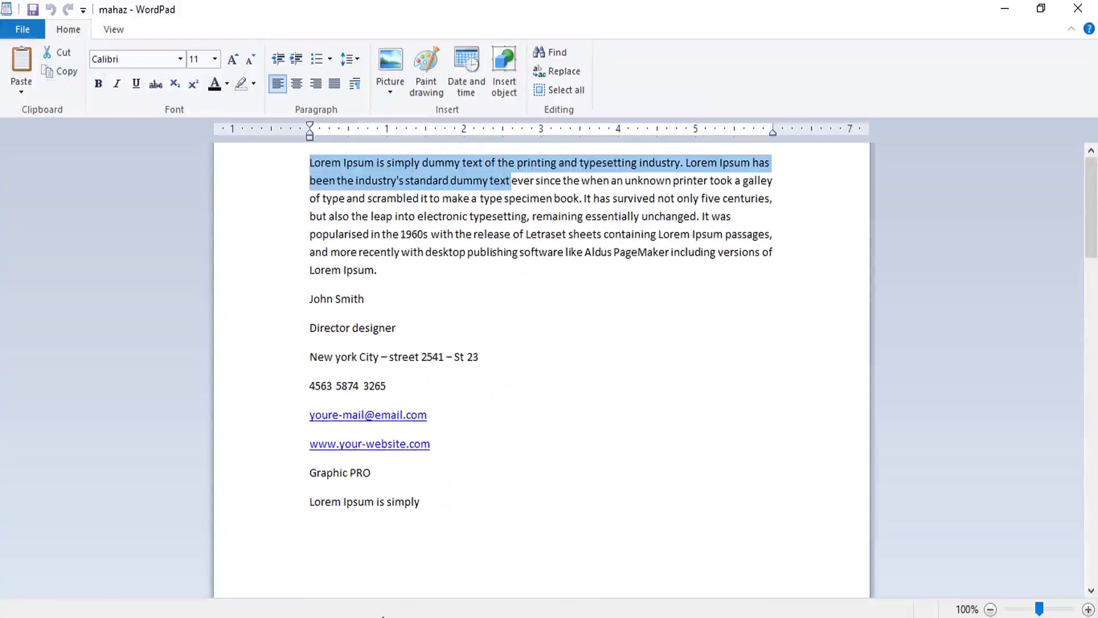
key("alt+Tab")
left_click(16, 265)
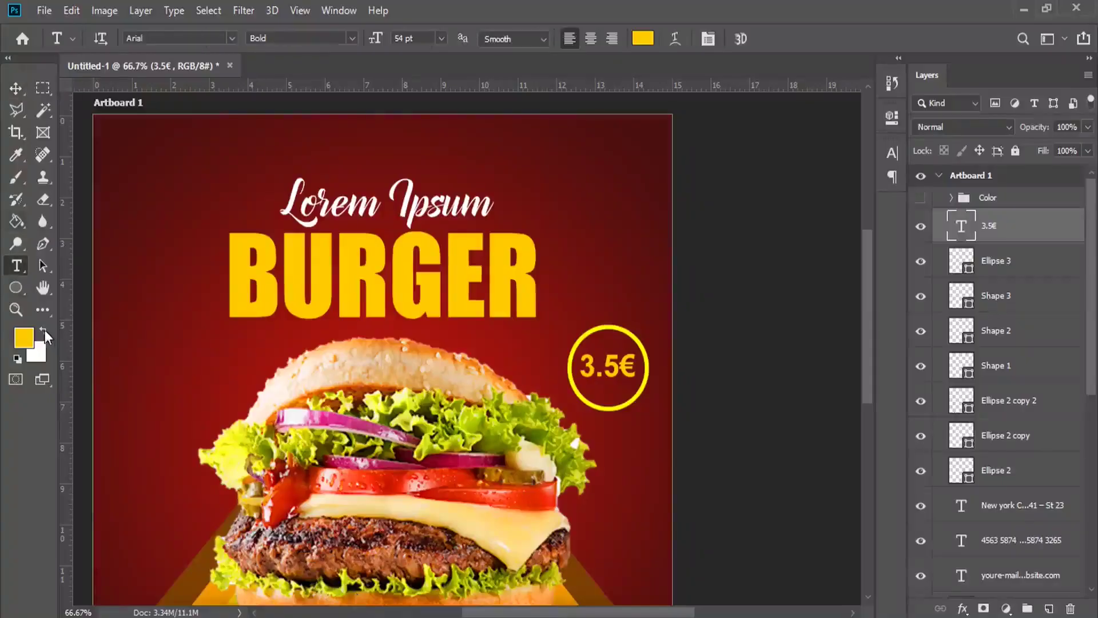
- Draw a text box at the top with Lorem ipsum placeholder text in Arial Regular
left_click(44, 332)
mouse_move(183, 136)
left_mouse_down()
mouse_move(599, 174)
mouse_move(624, 163)
left_mouse_up()
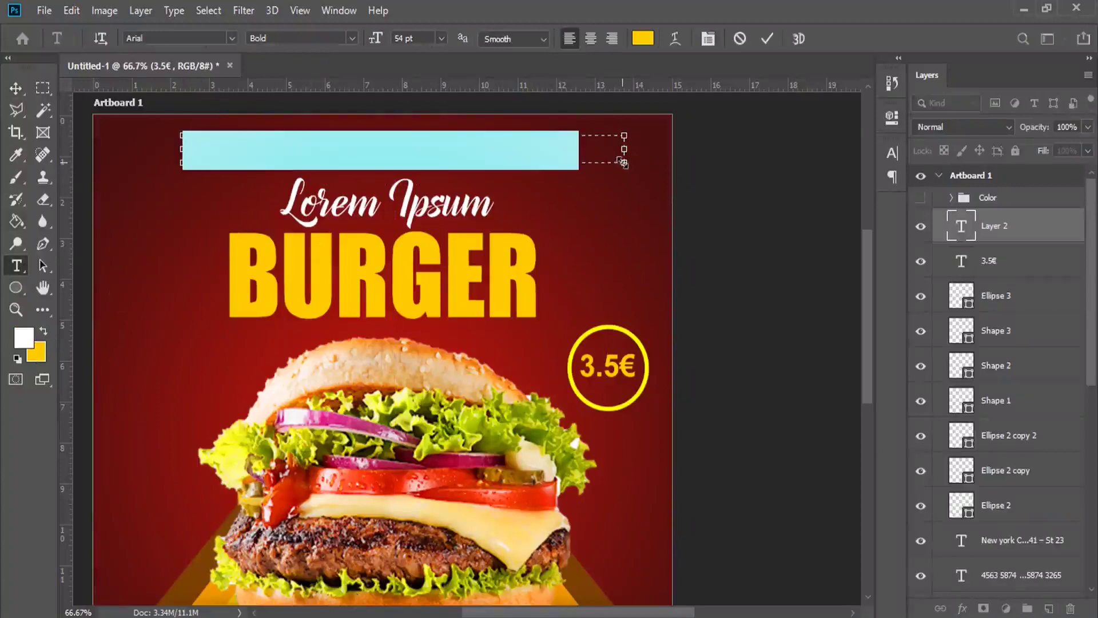
left_click_drag(371, 39, 342, 41)
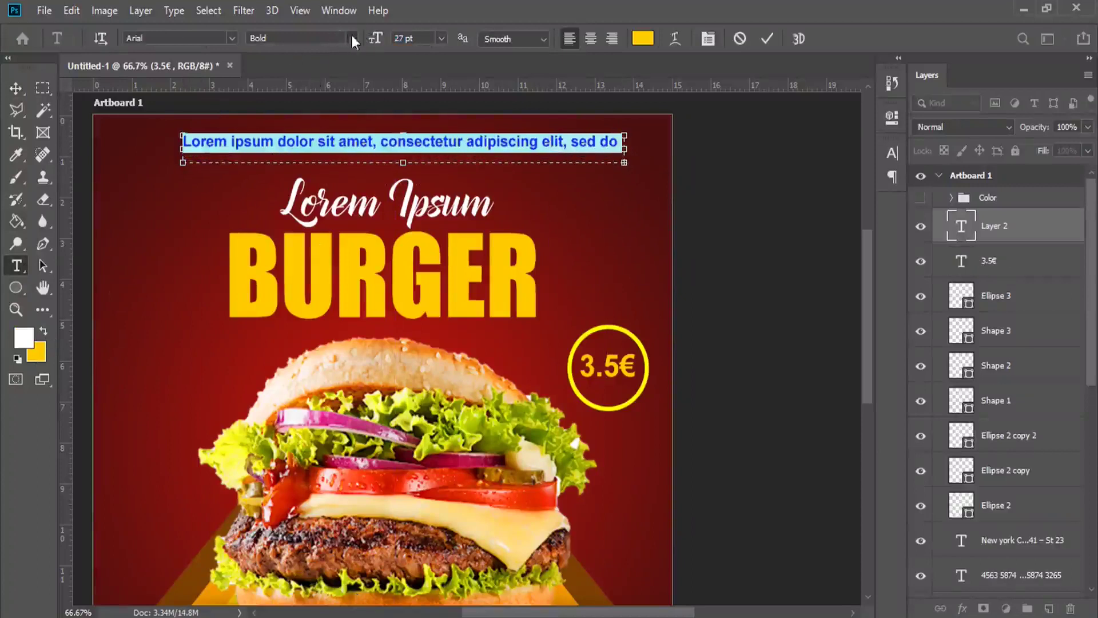
left_click(343, 38)
left_click(296, 51)
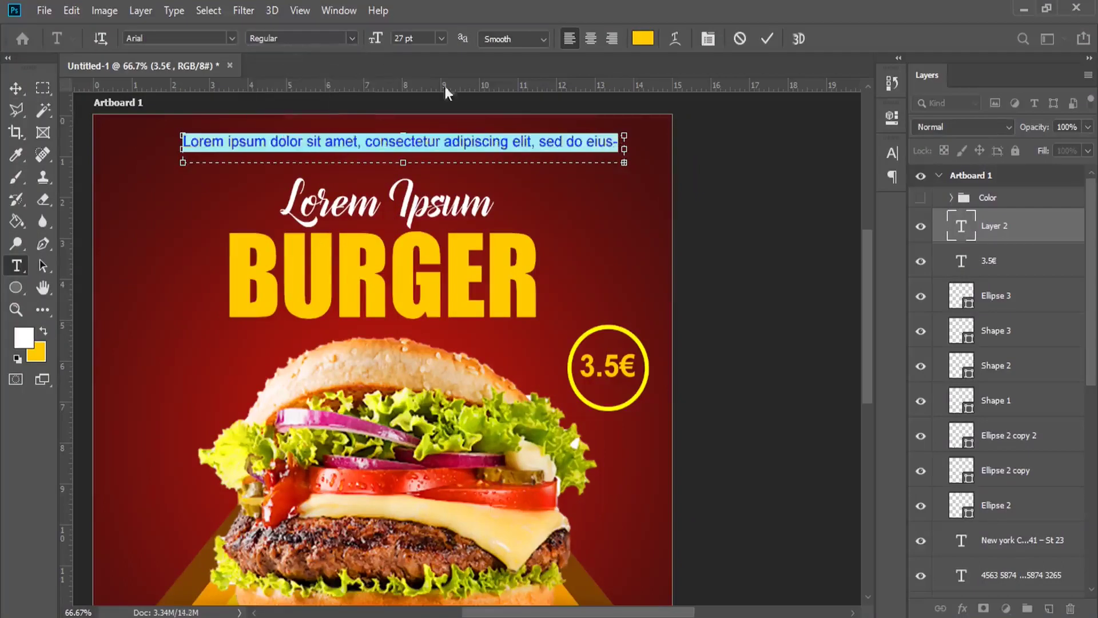
left_click_drag(386, 38, 378, 39)
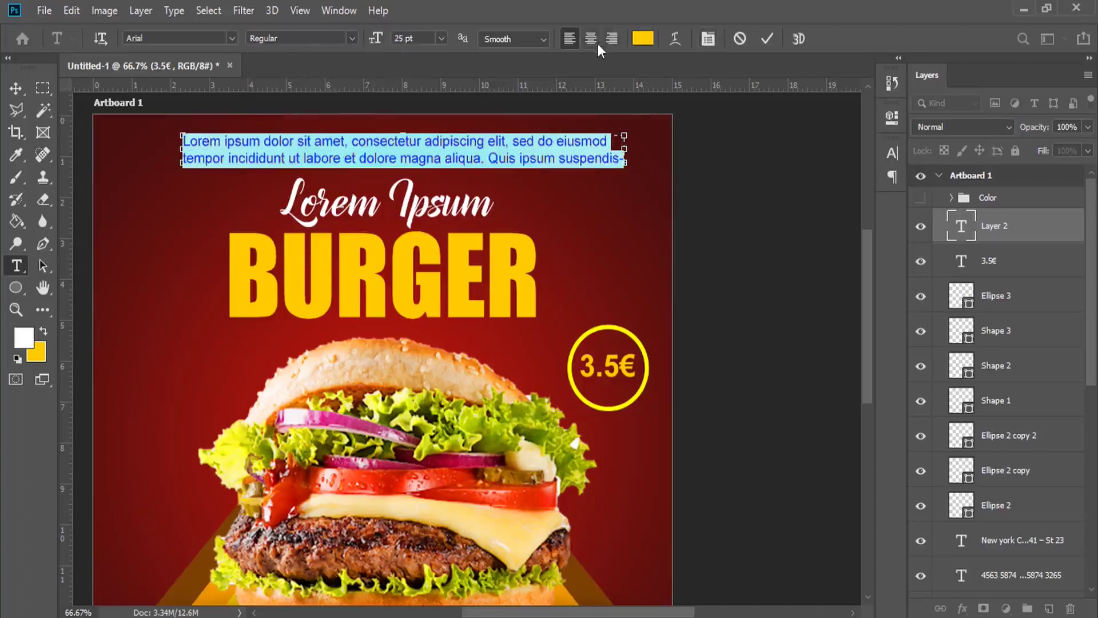
- Justify the tagline with last line centred, shrink it to 16 pt, and commit it
left_click(709, 38)
left_click(790, 146)
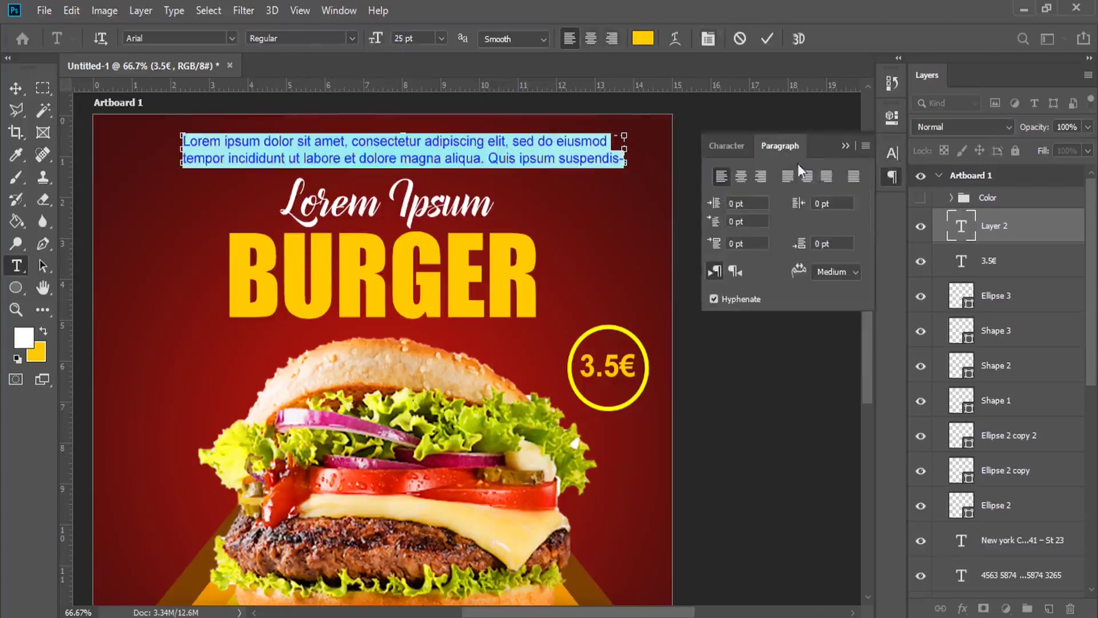
left_click(809, 178)
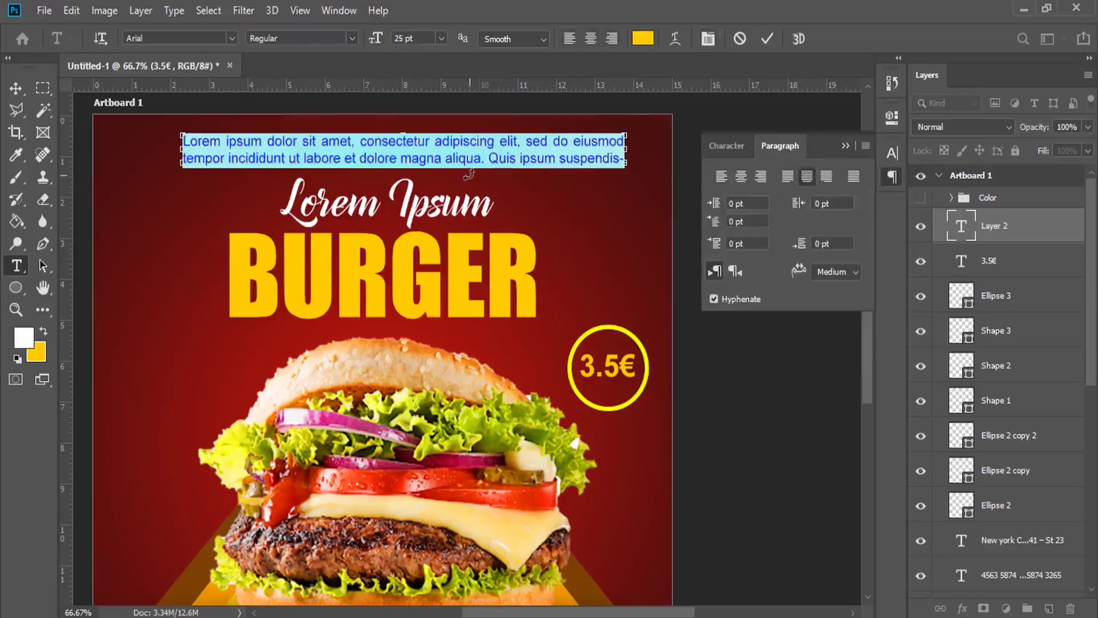
left_click(727, 146)
key("Down")
key("Down")
key("Down")
key("Down")
key("Down")
key("Down")
key("Down")
key("Down")
key("Down")
left_click_drag(403, 163, 403, 176)
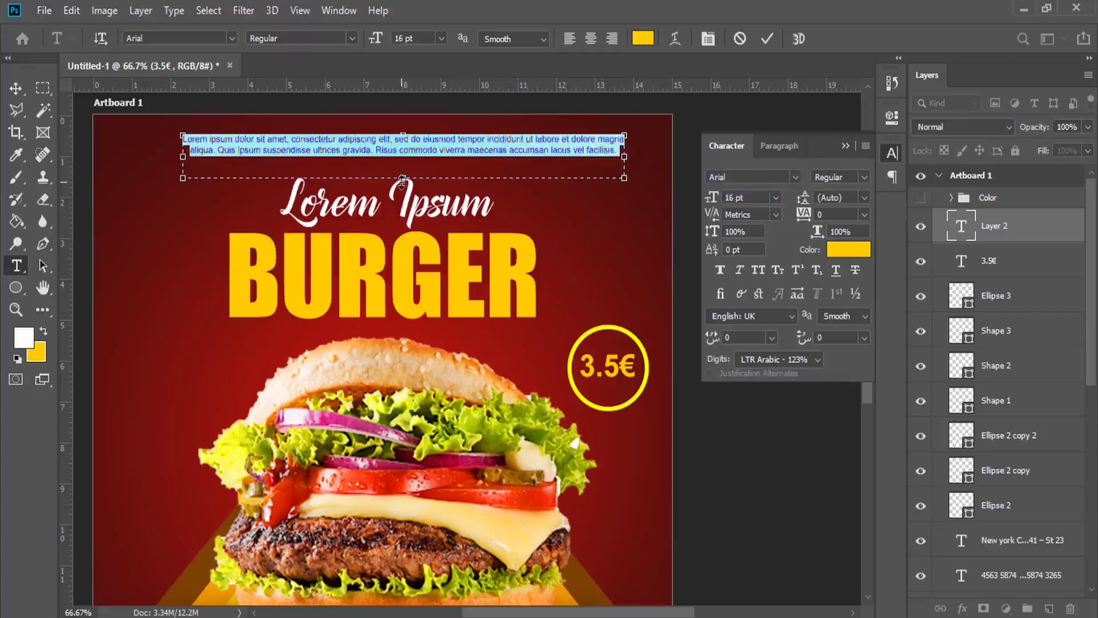
left_click_drag(403, 181, 403, 163)
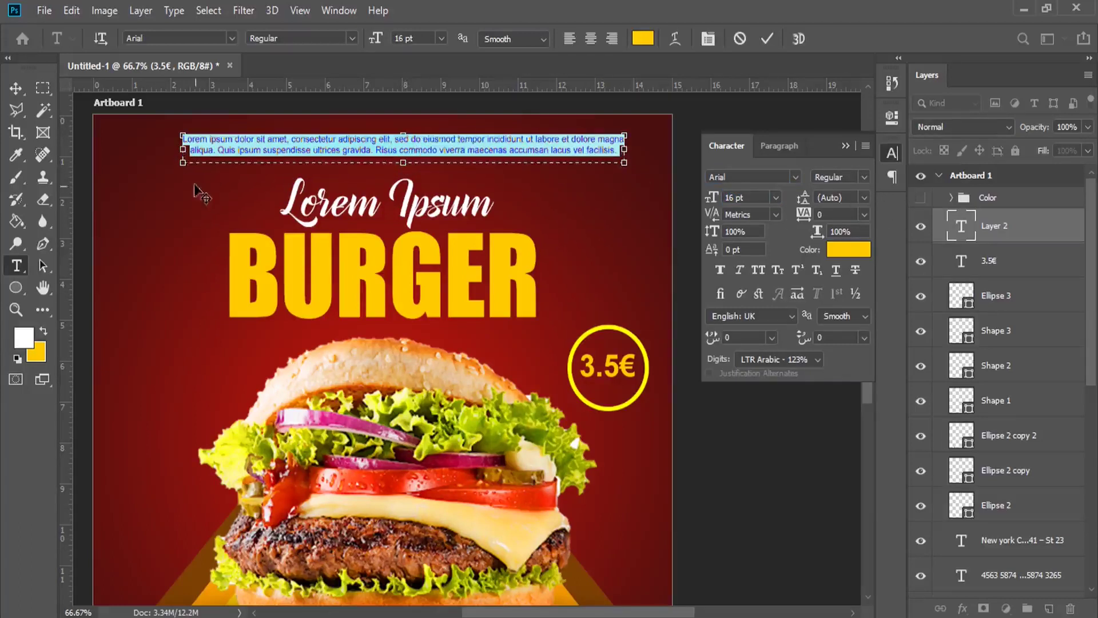
left_click(43, 333)
left_click(16, 89)
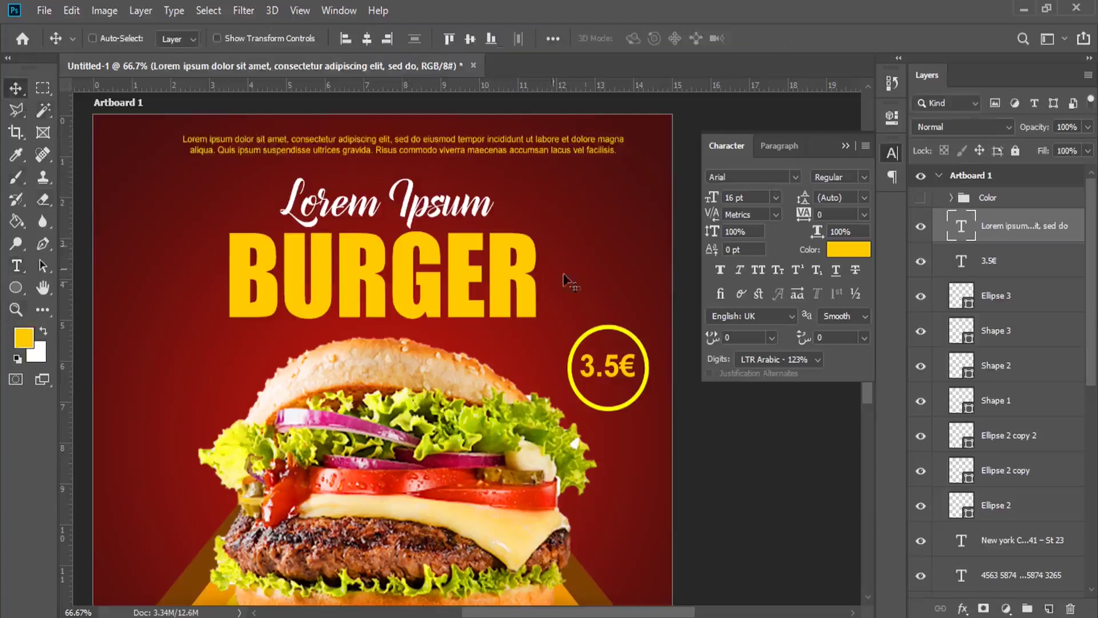
- Centre the tagline horizontally on the canvas, then fit the poster on screen
key("Down")
key("Down")
key("Down")
key("Down")
key("Down")
key("Down")
key("Down")
key("Down")
key("Down")
key("Down")
key("Down")
key("Down")
key("Down")
key("Down")
key("Down")
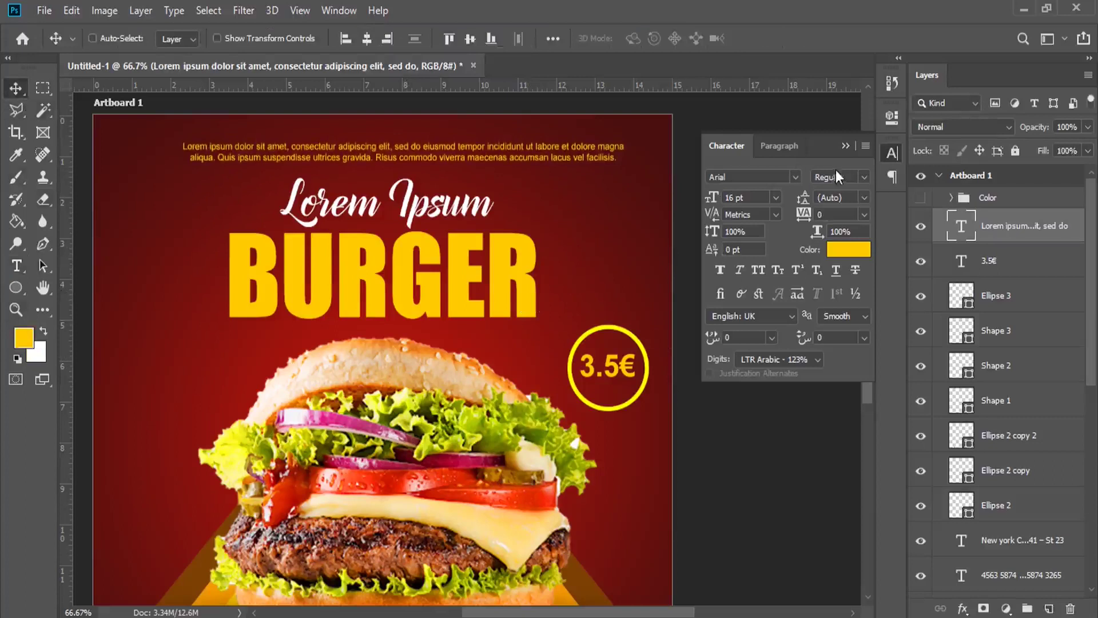
left_click(209, 10)
left_click(252, 29)
left_click(363, 41)
left_click(211, 11)
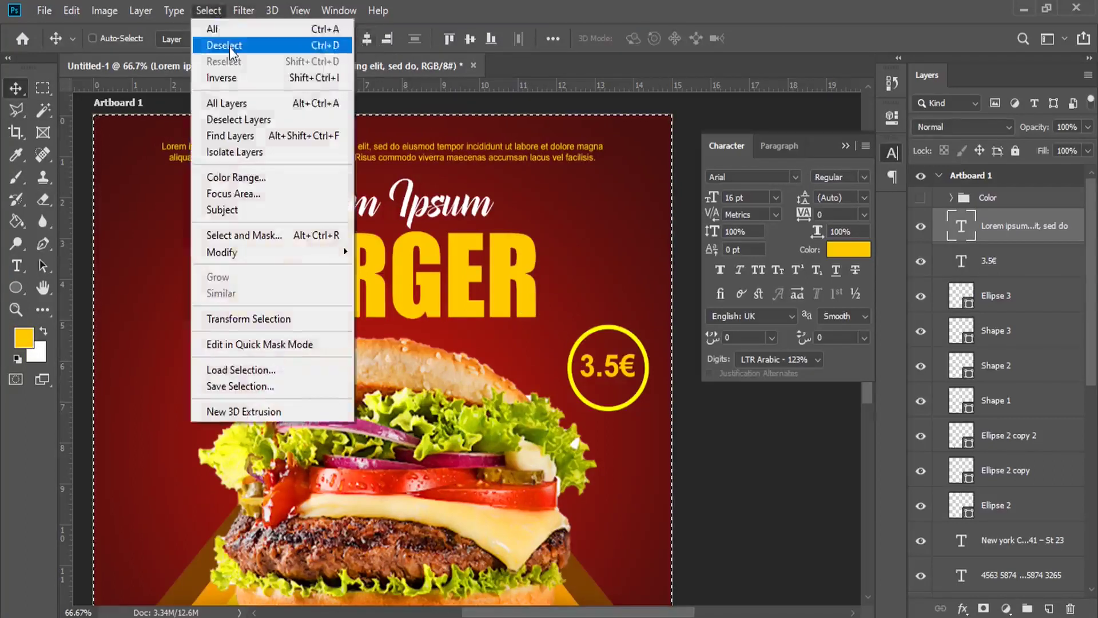
left_click(237, 46)
left_click(846, 145)
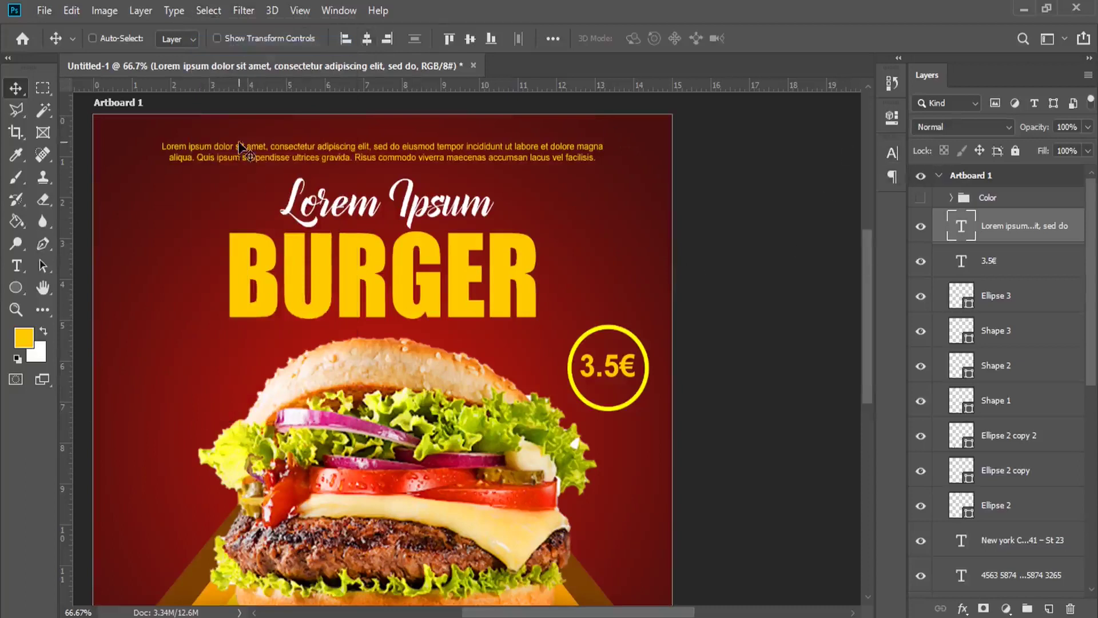
left_click(299, 11)
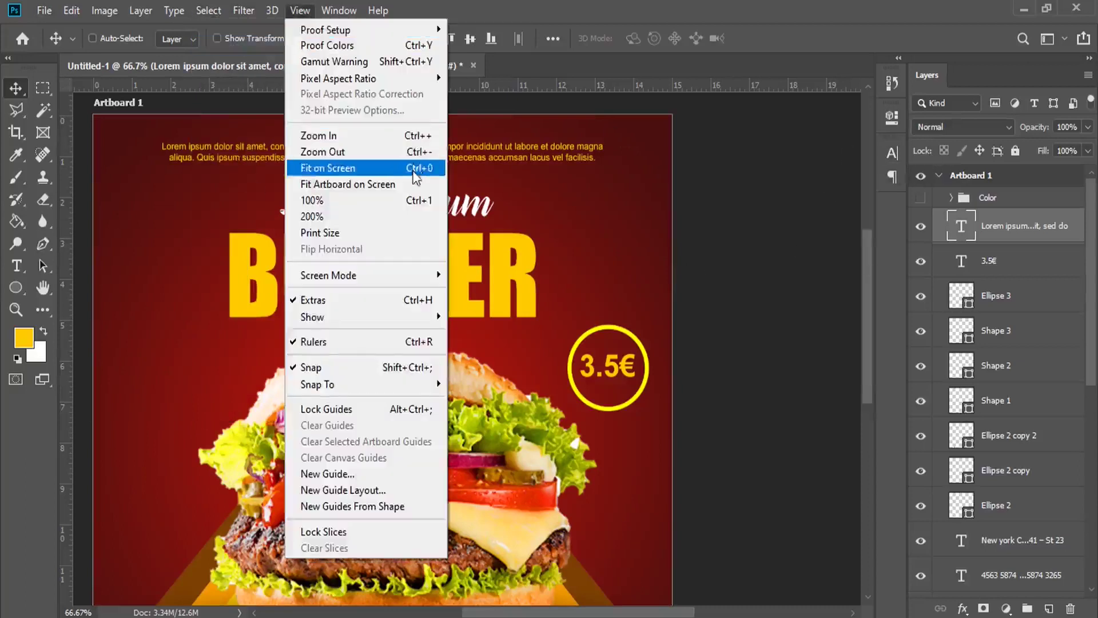
left_click(400, 166)
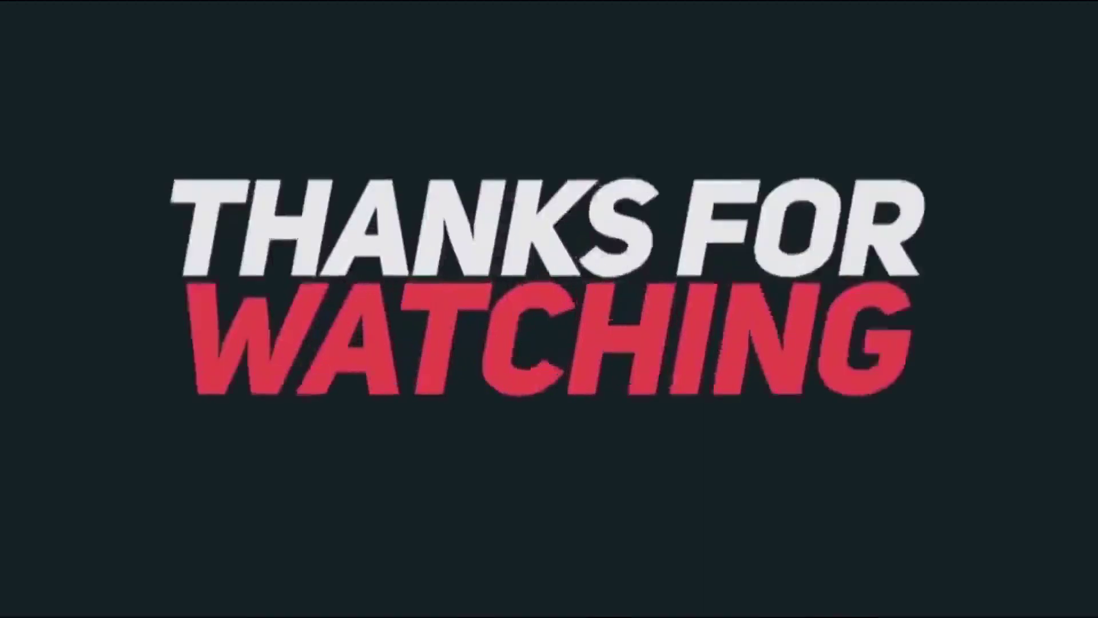